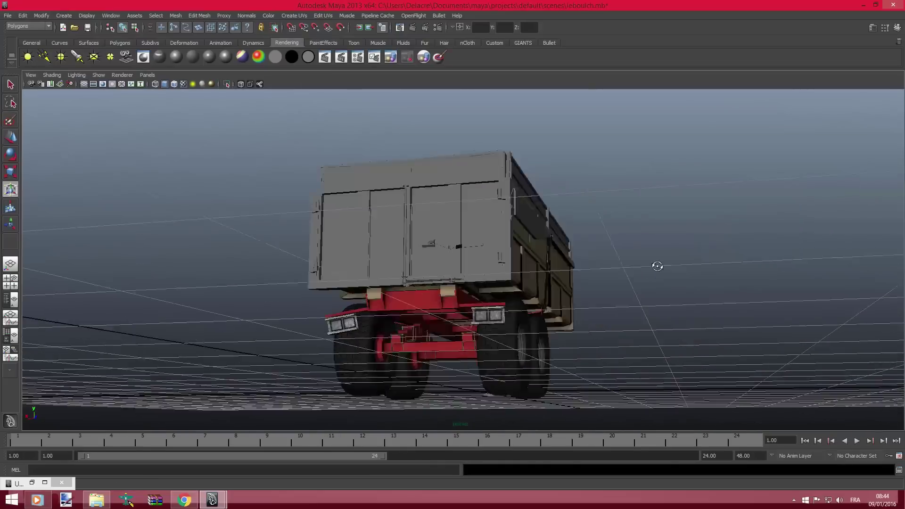
Step: Select the trailer bed, grey rear door, rear-wall parts and latch handles together
mouse_move(657, 264)
alt+mouse_down()
mouse_move(413, 273)
mouse_move(353, 238)
mouse_move(324, 139)
alt+mouse_up()
click(353, 238)
click(592, 194)
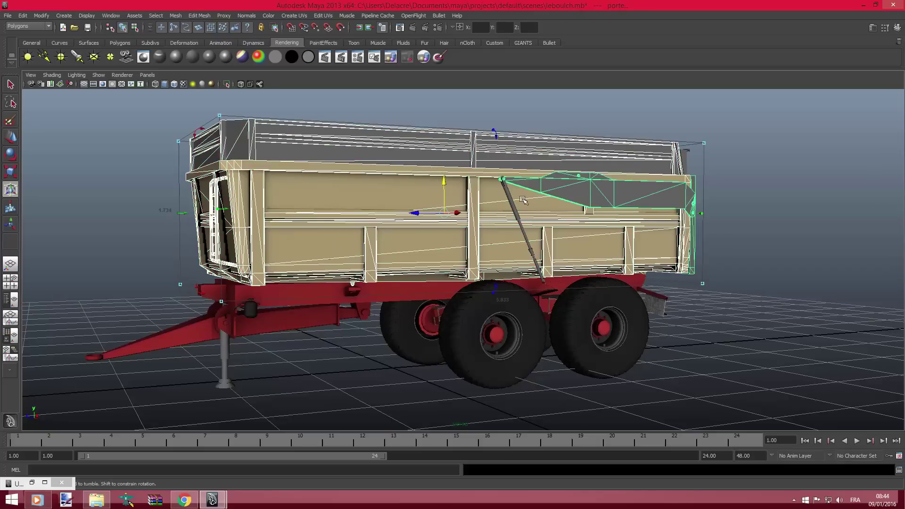
alt+drag(516, 202, 504, 180)
click(504, 180)
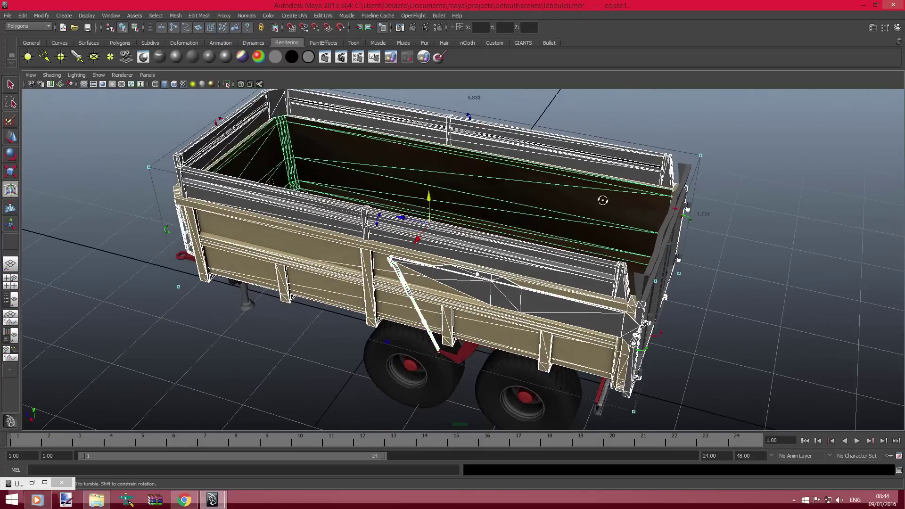
alt+drag(602, 200, 543, 206)
shift+click(613, 213)
shift+click(589, 292)
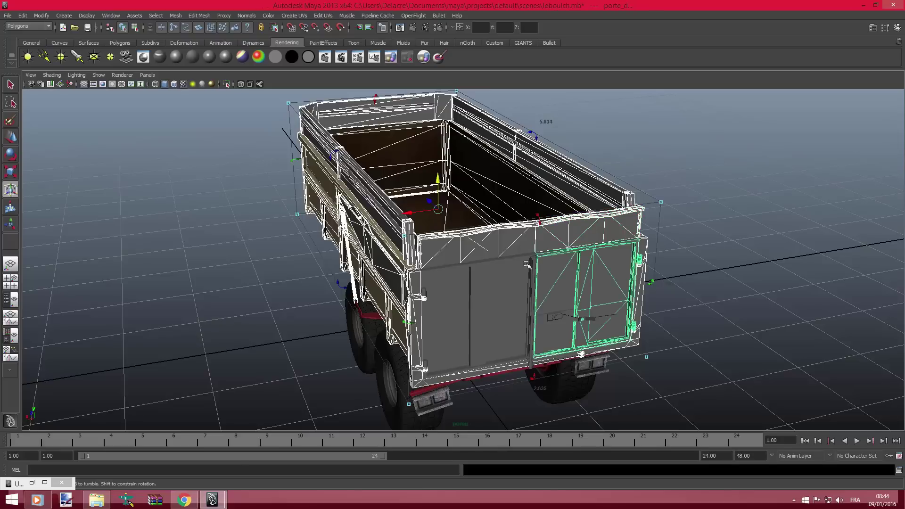
shift+click(471, 306)
shift+click(561, 326)
shift+click(575, 318)
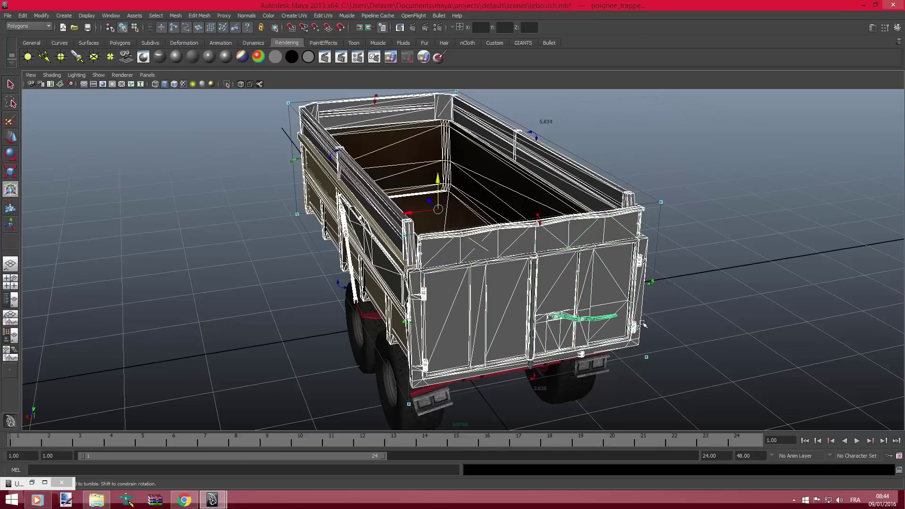
mouse_move(663, 315)
alt+mouse_down()
mouse_move(580, 302)
mouse_move(619, 310)
alt+mouse_up()
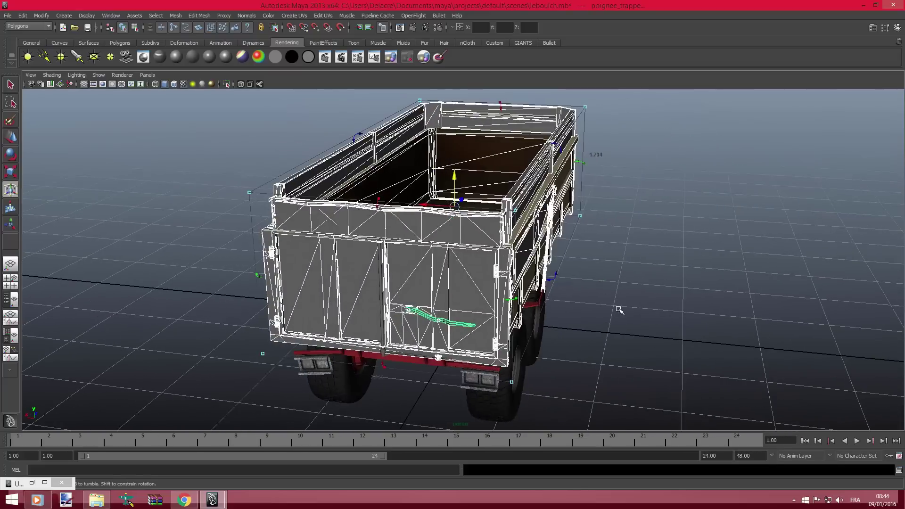
Step: Add the door latch bar and slide the whole trailer body far left along X, exposing the red chassis
drag(428, 204, 186, 208)
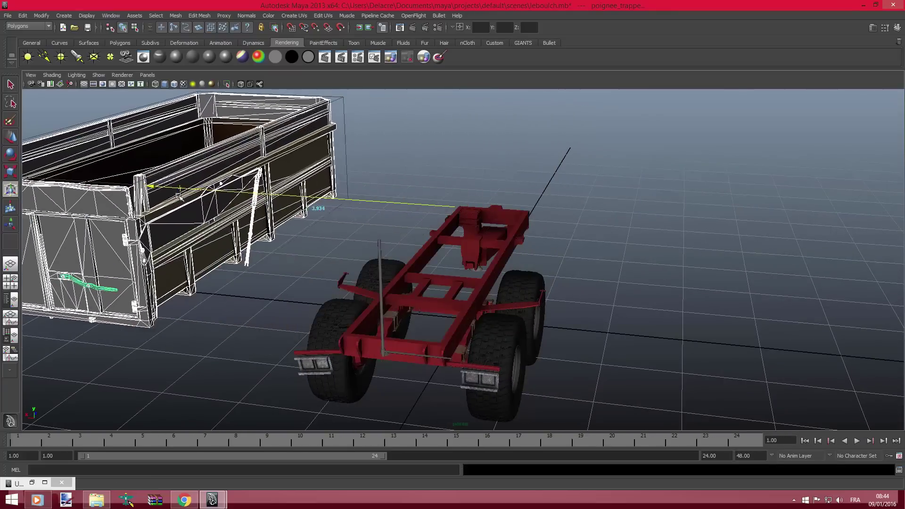
key(ctrl+z)
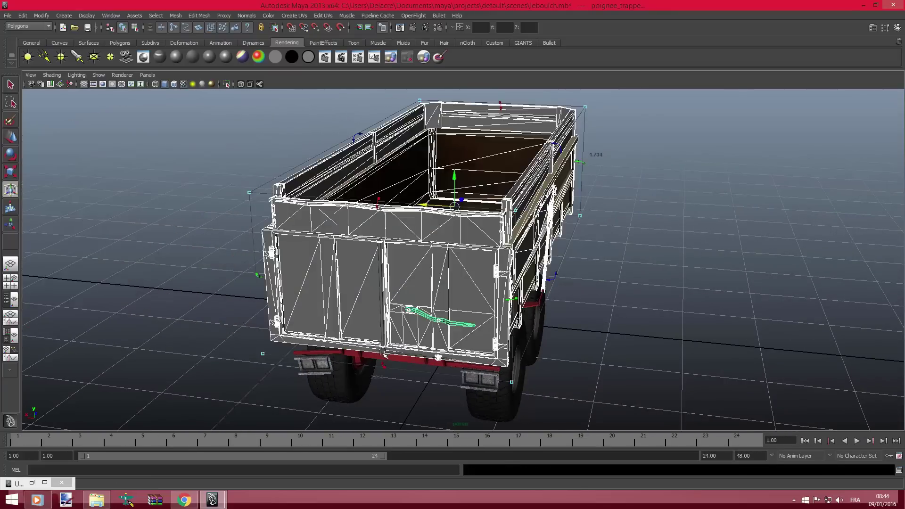
shift+click(383, 353)
drag(426, 204, 236, 204)
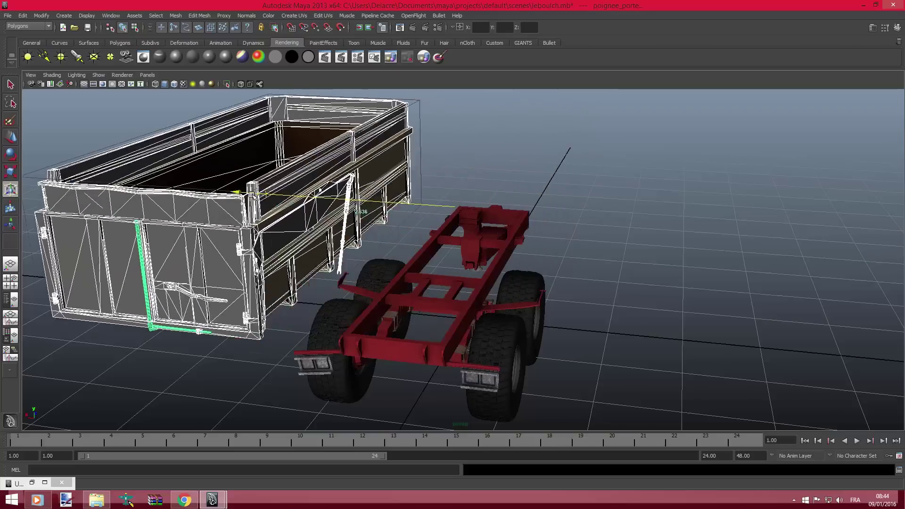
alt+drag(399, 235, 330, 236)
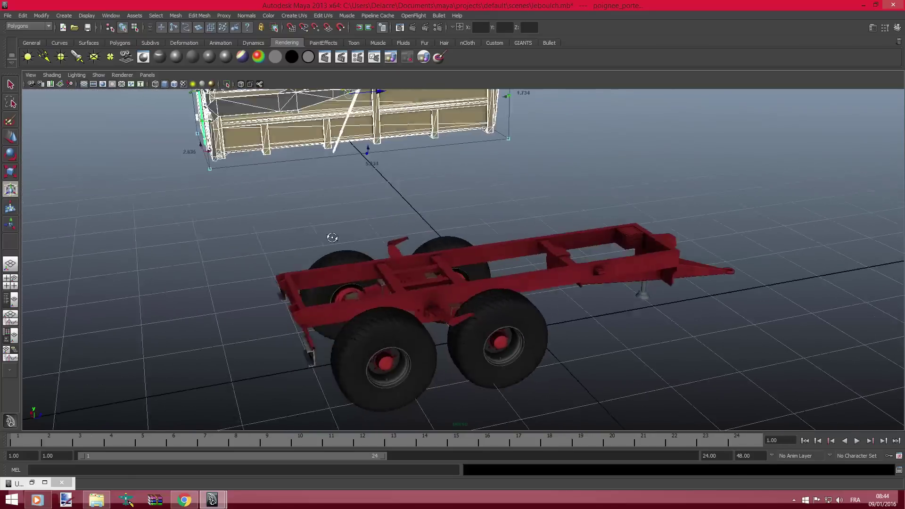
scroll(699, 257, up, 5)
mouse_move(700, 256)
alt+mouse_down()
mouse_move(513, 237)
mouse_move(424, 168)
mouse_move(382, 166)
mouse_move(521, 165)
mouse_move(411, 224)
mouse_move(376, 198)
alt+mouse_up()
Step: Create a polygon cylinder from the Polygons shelf above the red chassis
scroll(381, 163, down, 3)
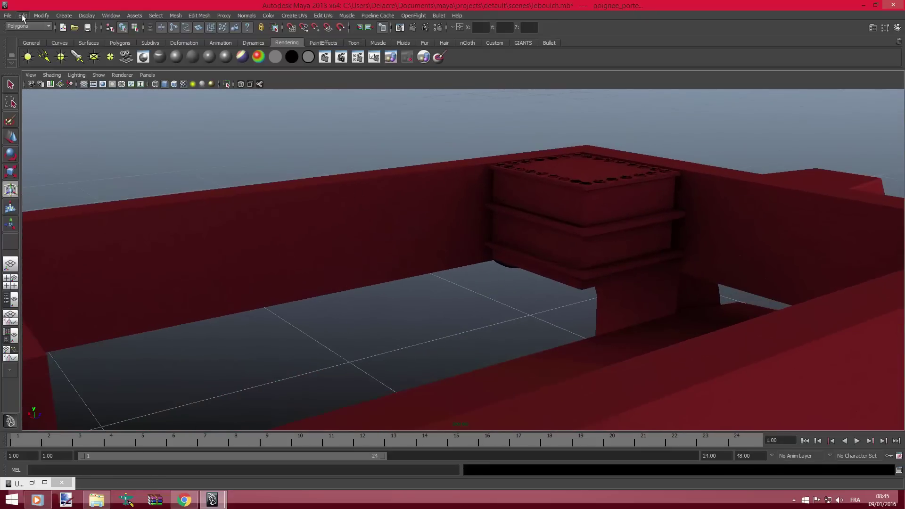
click(114, 44)
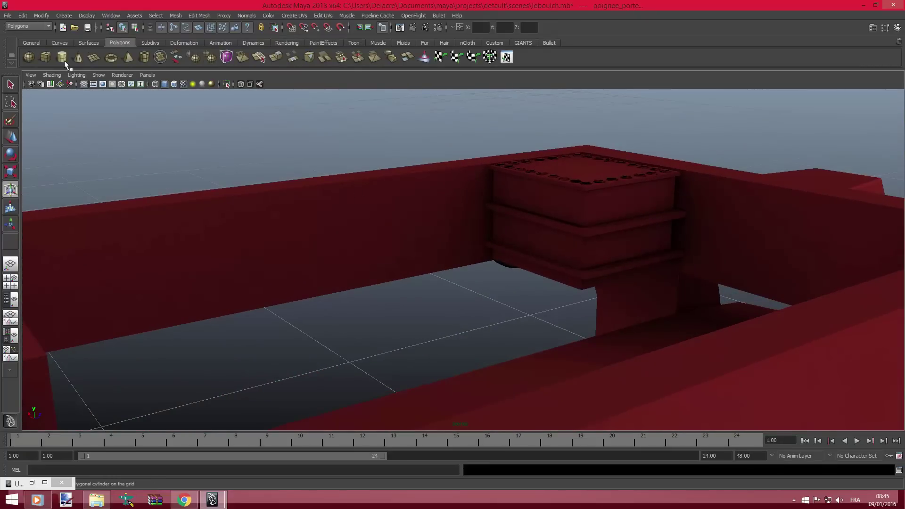
scroll(285, 160, down, 3)
mouse_move(262, 178)
alt+mouse_down()
mouse_move(343, 263)
mouse_move(362, 168)
mouse_move(407, 212)
alt+mouse_up()
scroll(343, 263, down, 3)
scroll(498, 176, up, 3)
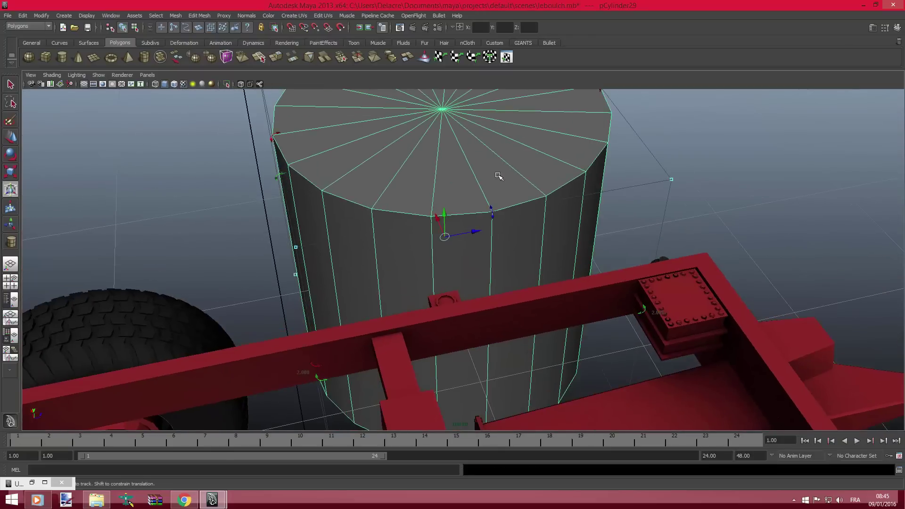
Step: Set the cylinder's polyCylinder Subdivisions Axis to 6, making a hexagonal prism
click(873, 28)
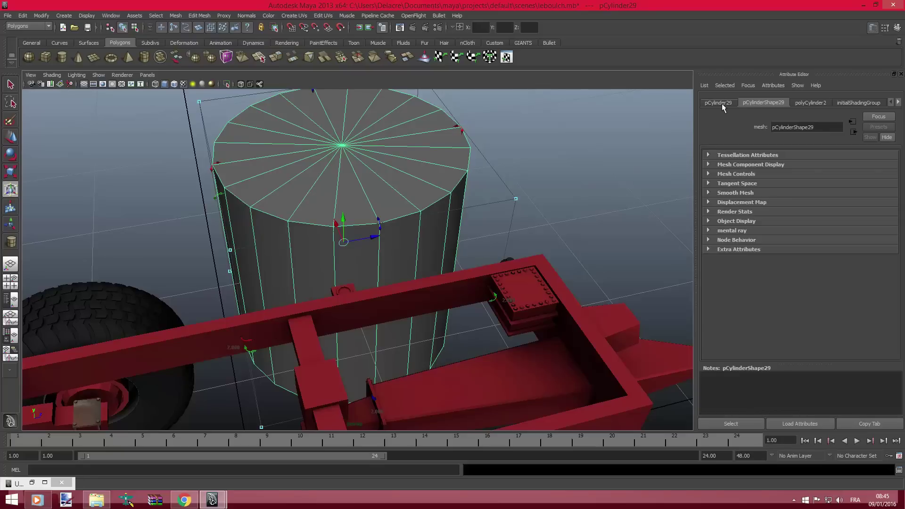
click(811, 102)
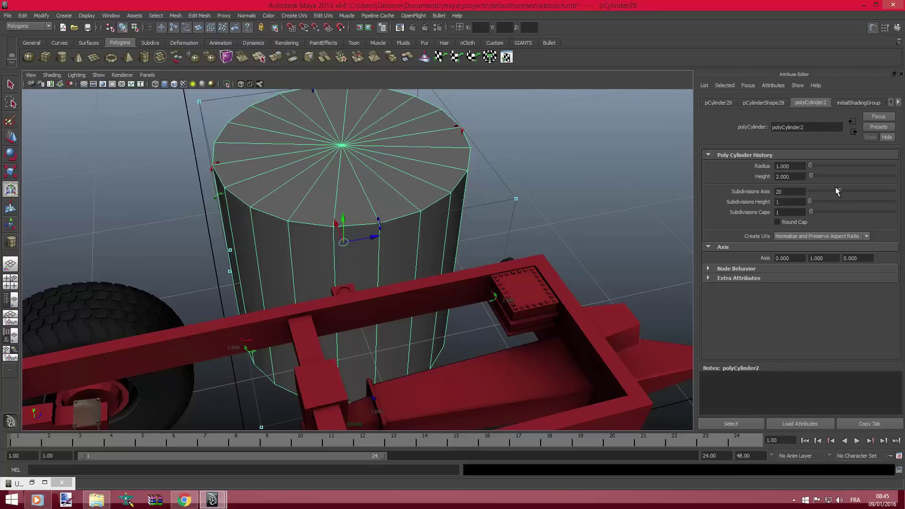
drag(837, 190, 815, 196)
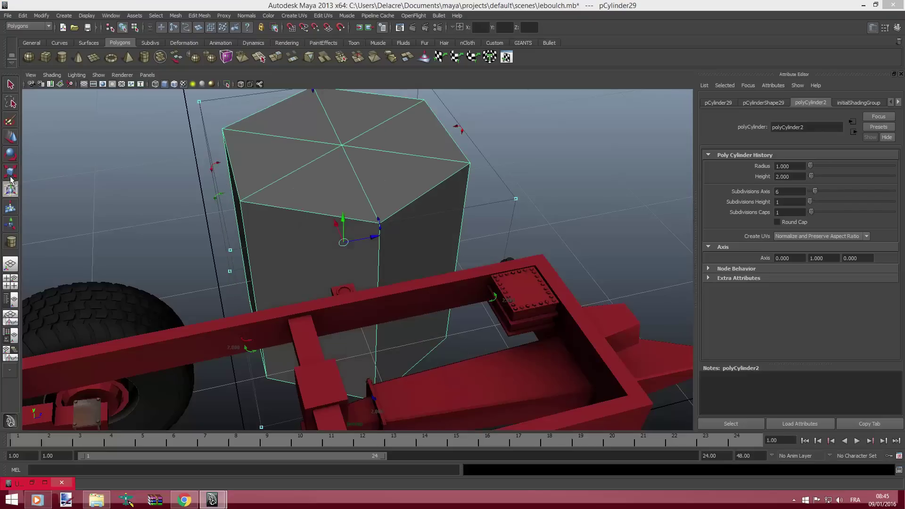
mouse_move(324, 211)
alt+mouse_down()
mouse_move(418, 212)
mouse_move(212, 193)
alt+mouse_up()
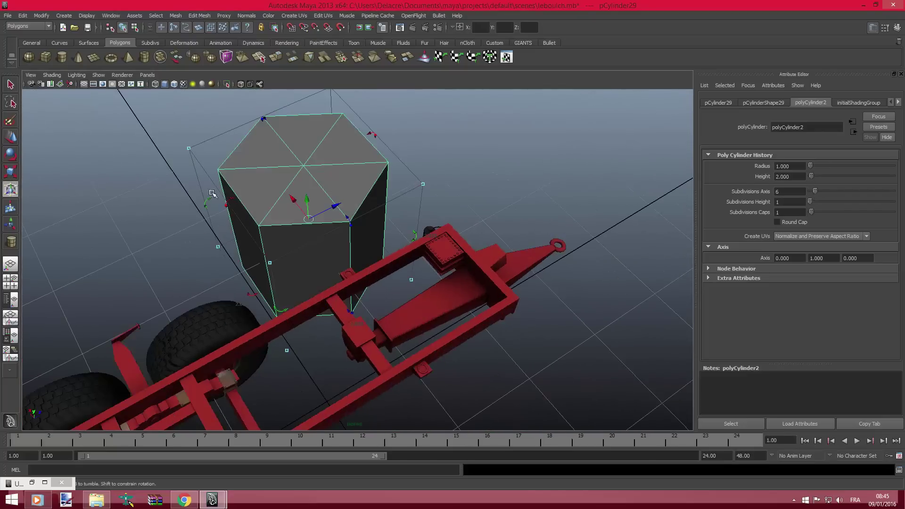
Step: Shrink the hexagonal cylinder to a tiny size and move it onto the frame rail
click(10, 173)
drag(309, 217, 195, 176)
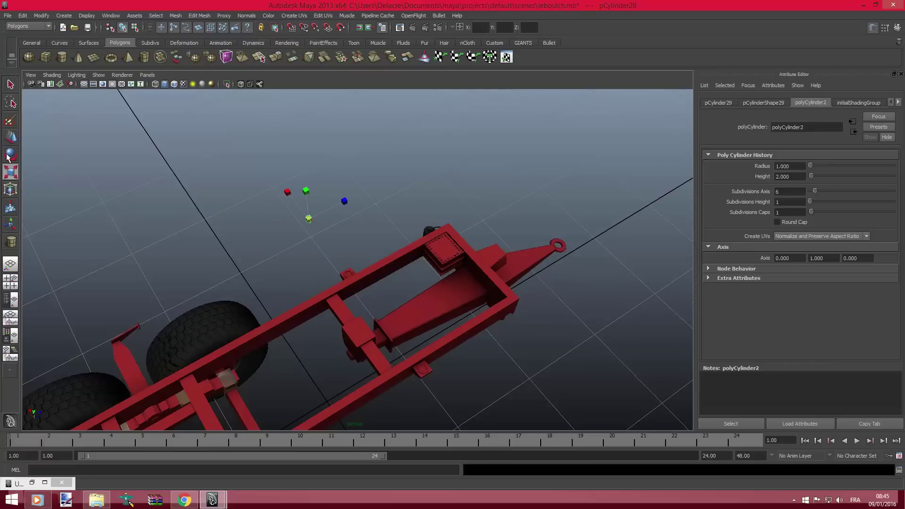
click(9, 137)
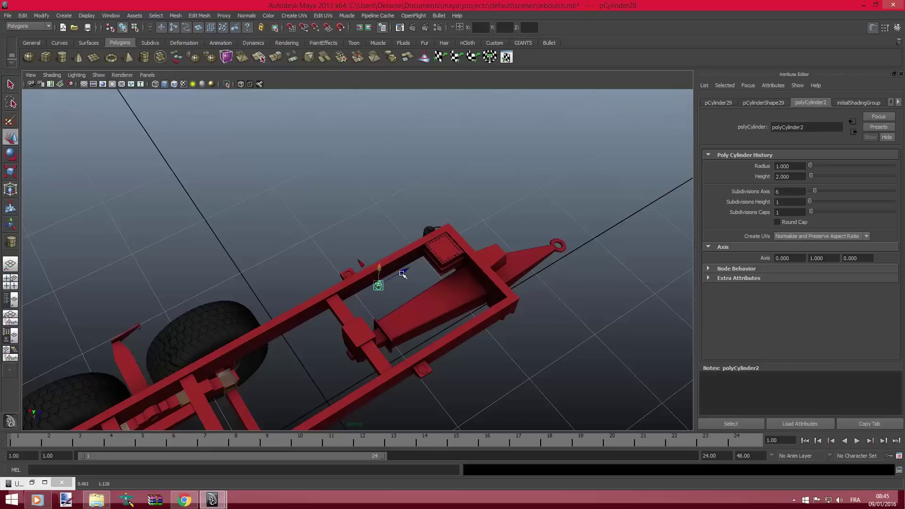
mouse_move(437, 270)
alt+mouse_down()
mouse_move(380, 239)
mouse_move(461, 263)
mouse_move(421, 244)
mouse_move(416, 231)
alt+mouse_up()
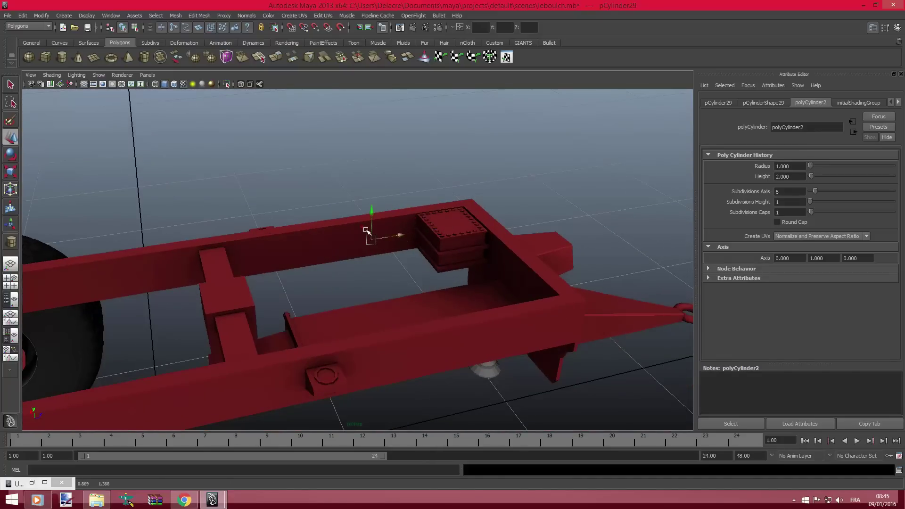
drag(387, 243, 382, 237)
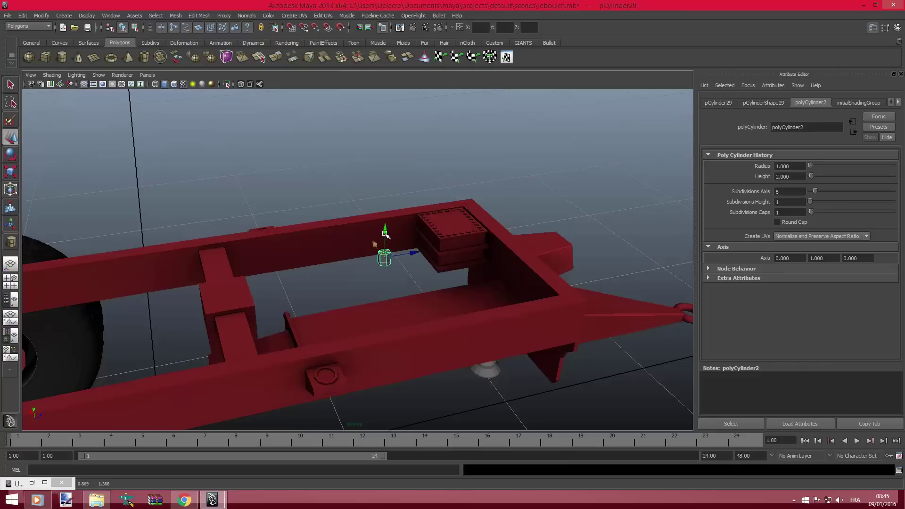
Step: Tip the cylinder onto its side with Rotate X set to 90
click(14, 155)
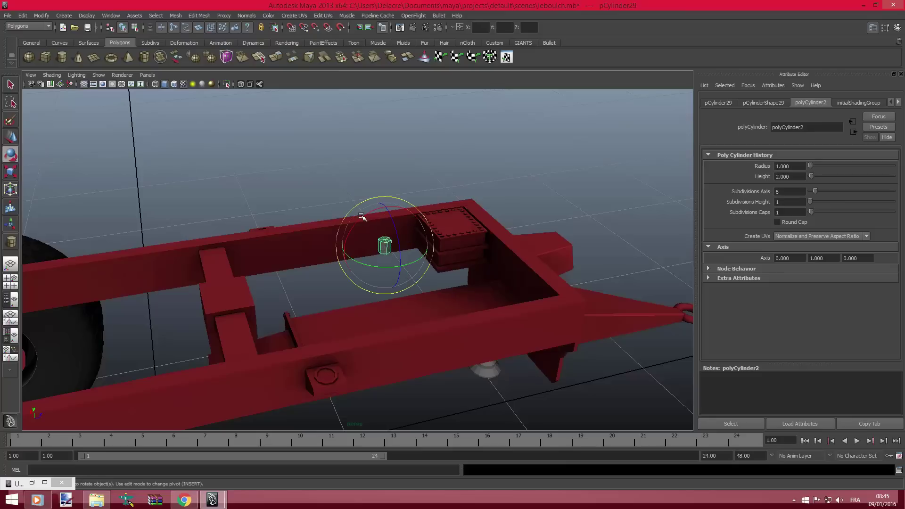
drag(362, 217, 377, 245)
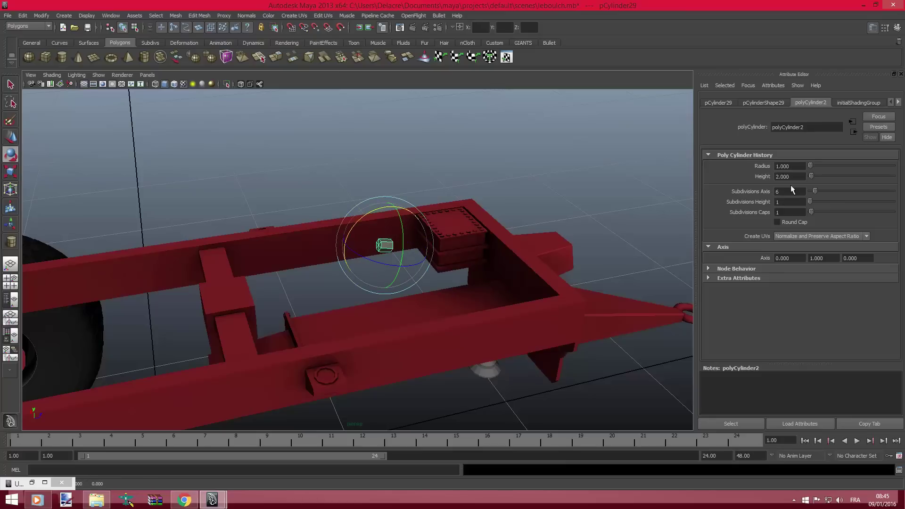
click(717, 103)
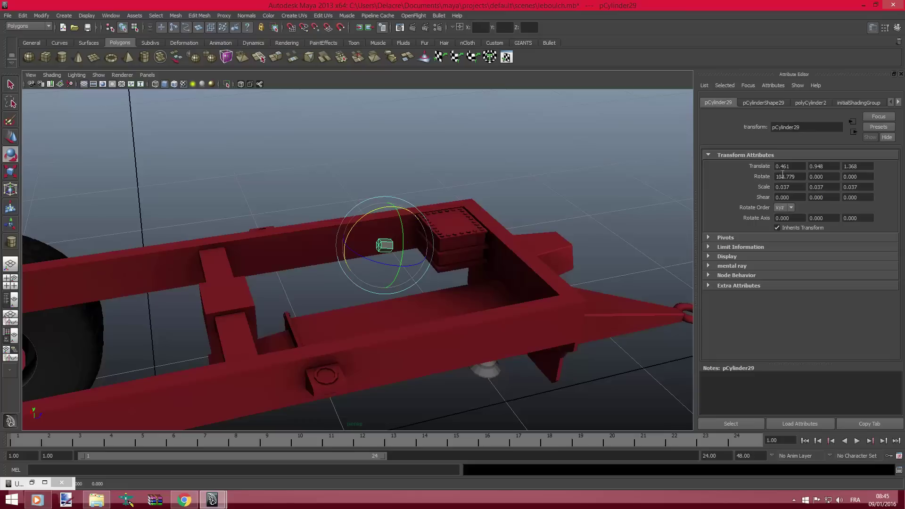
text(90.000)
key(Return)
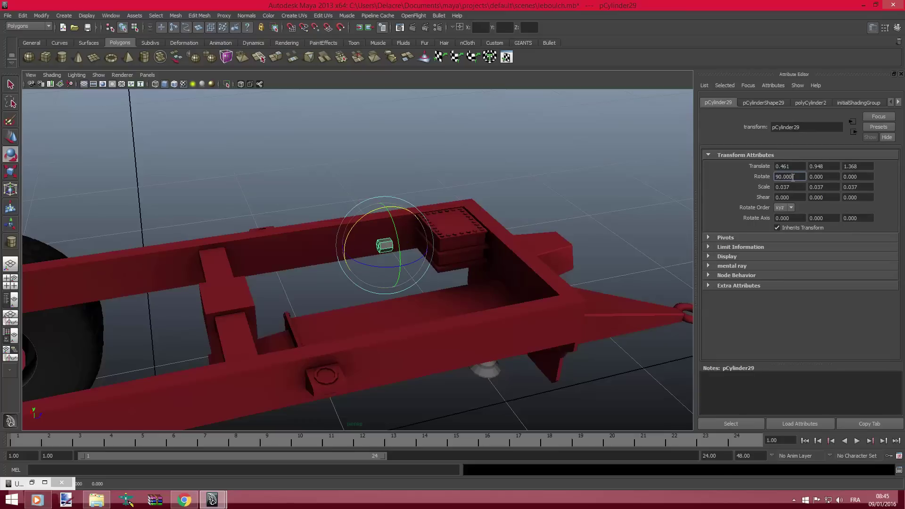
Step: Push the cylinder along Z against the bracket and scale it down to 0.014
click(10, 189)
scroll(461, 240, up, 5)
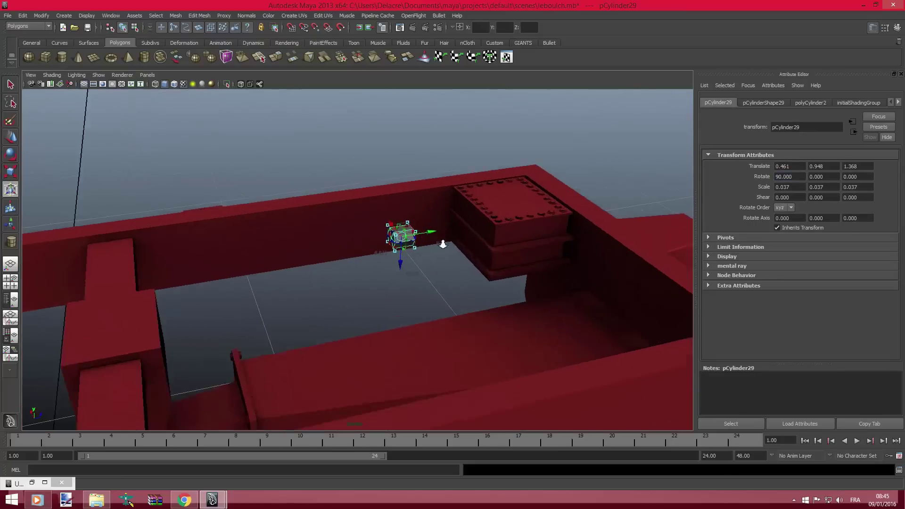
mouse_move(447, 226)
mouse_down()
mouse_move(509, 239)
mouse_move(322, 237)
mouse_move(330, 211)
mouse_move(356, 250)
mouse_move(387, 256)
mouse_up()
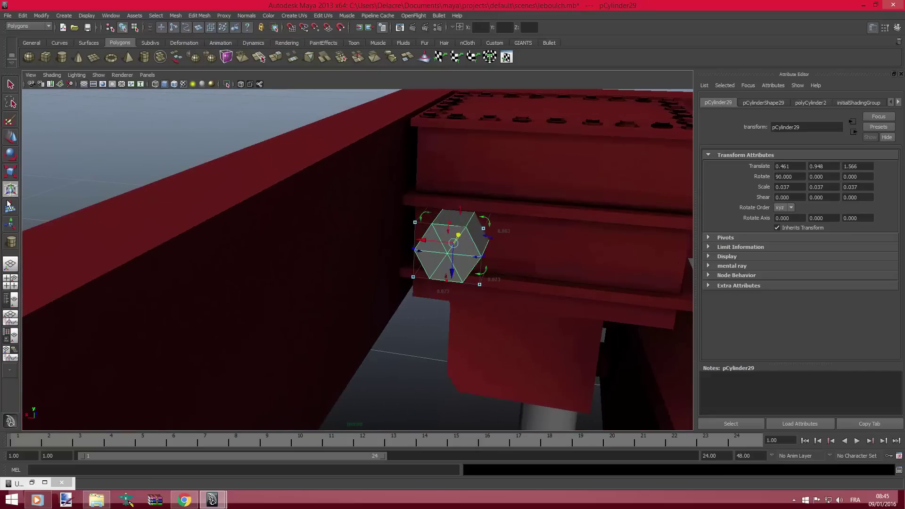
click(10, 171)
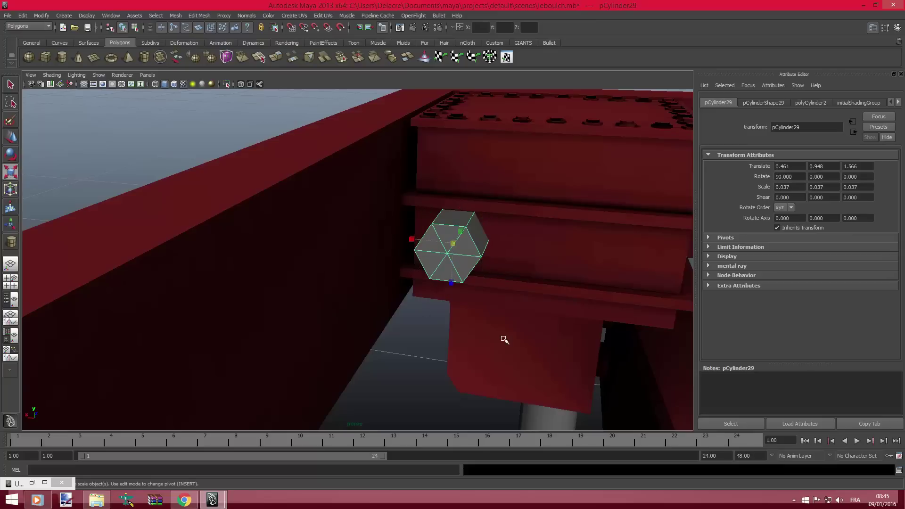
mouse_move(453, 243)
mouse_down()
mouse_move(426, 236)
mouse_move(457, 242)
mouse_move(318, 254)
mouse_move(266, 272)
mouse_up()
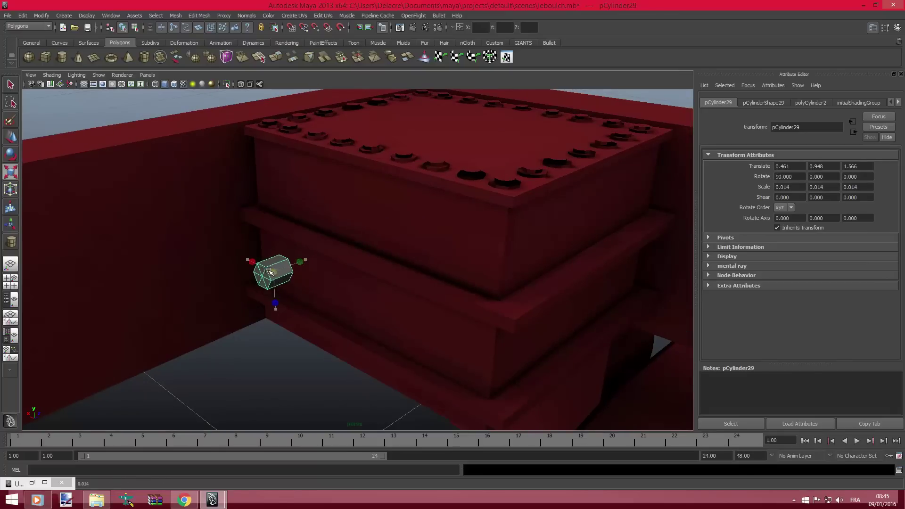
Step: Nudge the small rod slightly along Z and X beside the bracket
click(8, 191)
mouse_move(299, 265)
mouse_down()
mouse_move(250, 257)
mouse_move(235, 292)
mouse_move(461, 233)
mouse_move(416, 244)
mouse_up()
drag(406, 274, 430, 283)
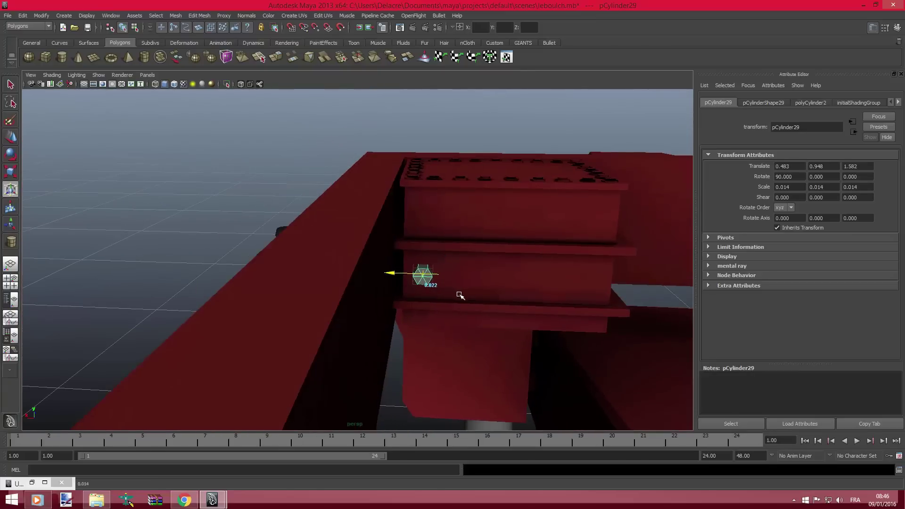
Step: Frame pCylinder29, undo the stray move, and flatten its Y scale to 0.009
key(f)
mouse_move(520, 267)
alt+mouse_down()
mouse_move(406, 263)
mouse_move(318, 310)
alt+mouse_up()
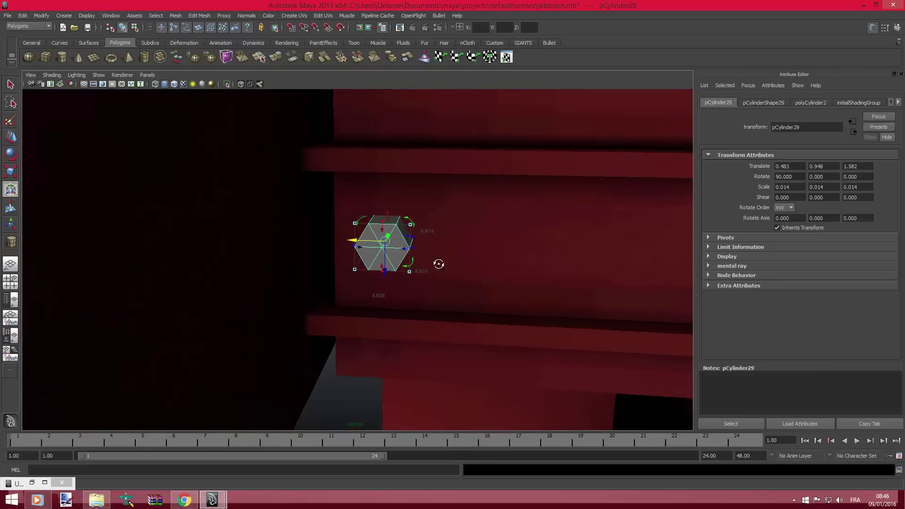
key(ctrl+z)
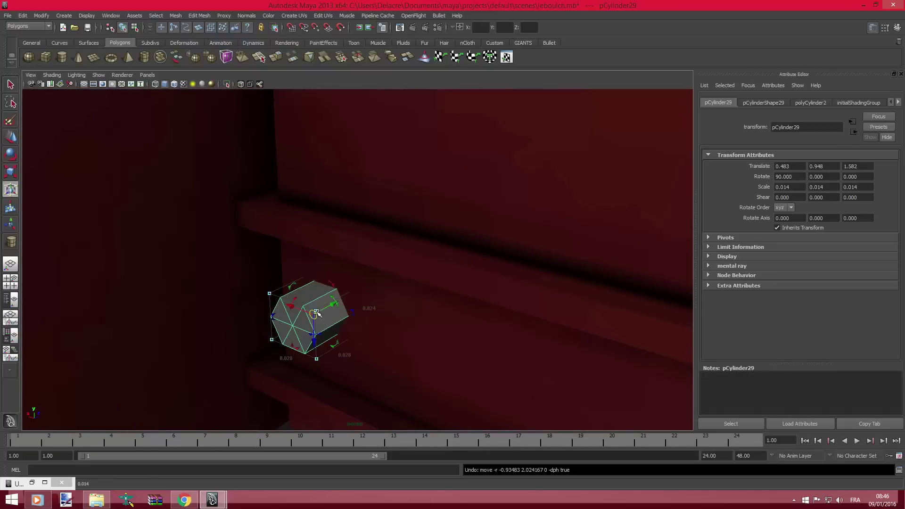
drag(269, 291, 283, 288)
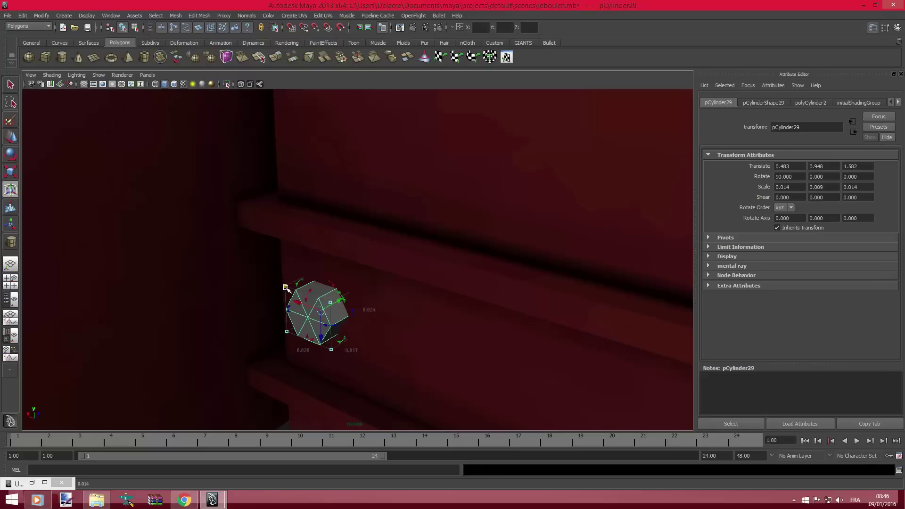
mouse_move(383, 309)
alt+mouse_down()
mouse_move(374, 308)
mouse_move(407, 306)
alt+mouse_up()
Step: Duplicate the bolt as pCylinder30, shrink it slightly, and shift it along Z to 1.574
key(ctrl+d)
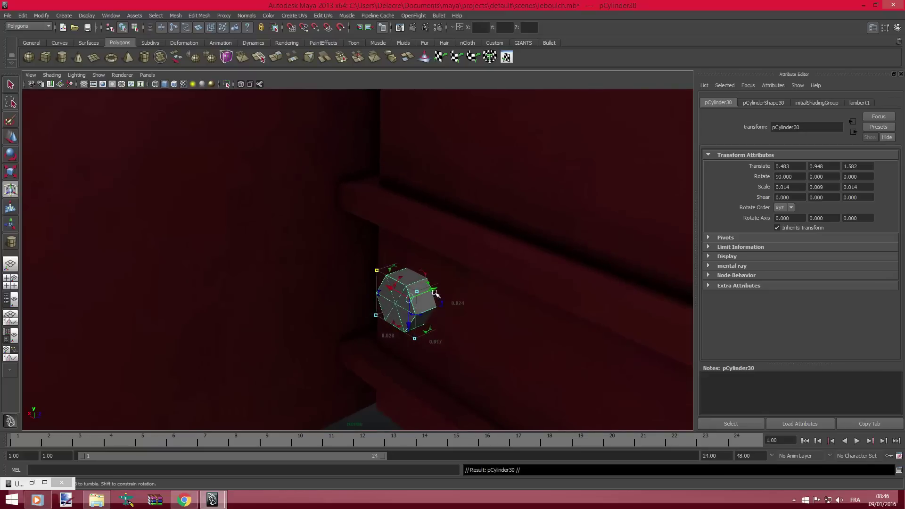
click(11, 170)
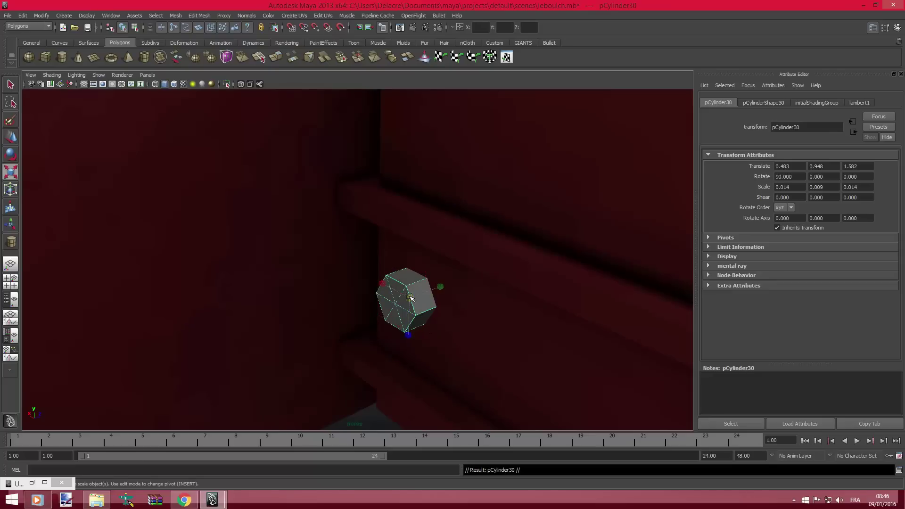
drag(409, 297, 449, 283)
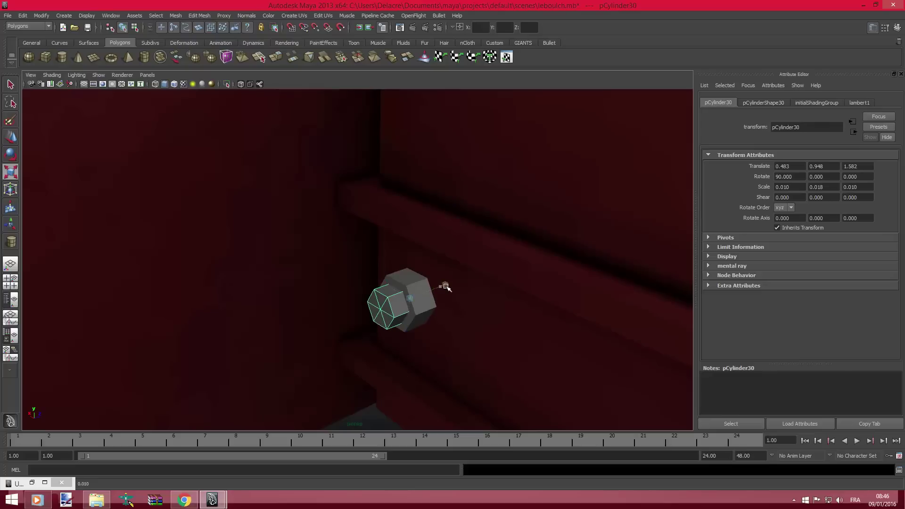
click(8, 187)
mouse_move(435, 291)
mouse_down()
mouse_move(428, 293)
mouse_move(538, 308)
mouse_move(356, 256)
mouse_move(160, 261)
mouse_up()
Step: Deselect everything and tumble the view down to show the frame top
scroll(428, 292, down, 5)
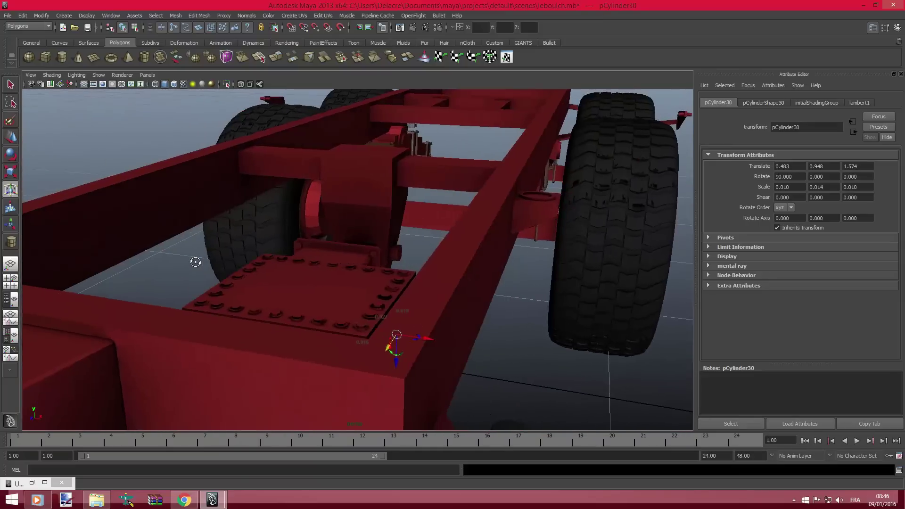
mouse_move(397, 261)
alt+mouse_down()
mouse_move(457, 263)
mouse_move(91, 232)
mouse_move(307, 228)
mouse_move(273, 179)
mouse_move(401, 213)
mouse_move(358, 230)
alt+mouse_up()
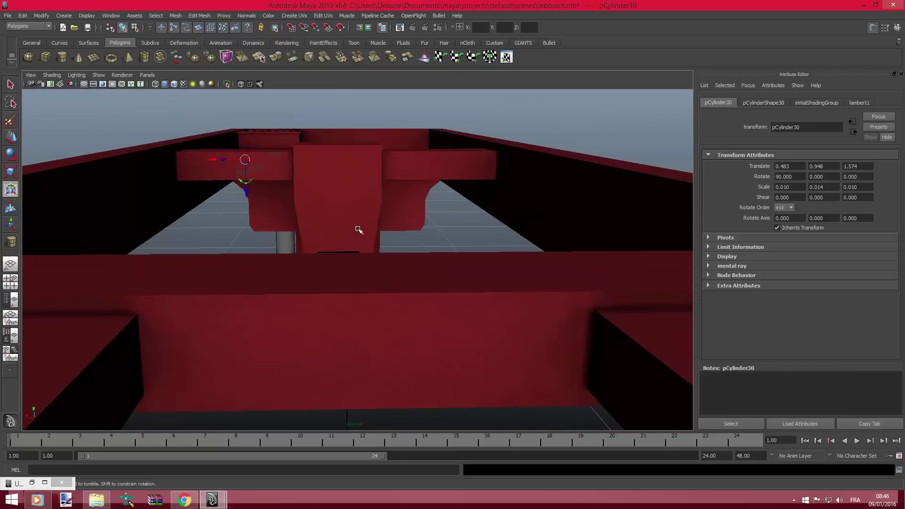
click(220, 224)
mouse_move(220, 224)
alt+mouse_down()
mouse_move(259, 208)
mouse_move(232, 337)
mouse_move(602, 182)
mouse_move(458, 193)
alt+mouse_up()
alt+middle_drag(458, 193, 437, 276)
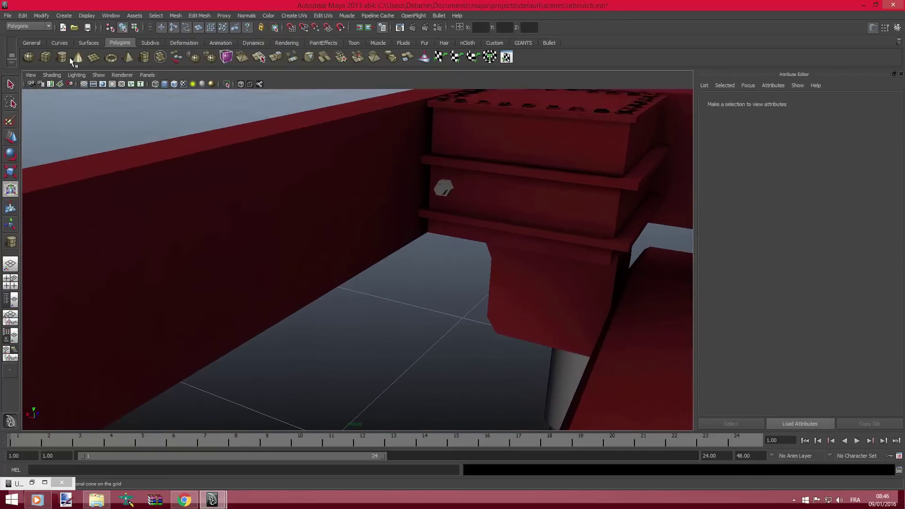
Step: Create a tall thin polygon cylinder above the frame and set Rotate X to 90
click(83, 85)
scroll(275, 246, down, 5)
mouse_move(274, 246)
alt+mouse_down()
mouse_move(319, 266)
mouse_move(332, 259)
mouse_move(325, 94)
alt+mouse_up()
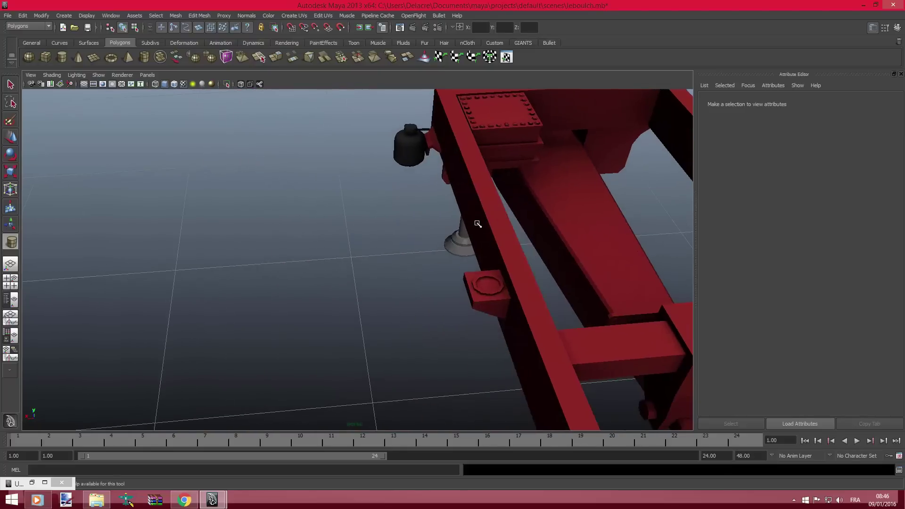
mouse_move(317, 146)
alt+mouse_down()
mouse_move(314, 210)
mouse_move(330, 184)
mouse_move(359, 198)
alt+mouse_up()
scroll(331, 184, up, 5)
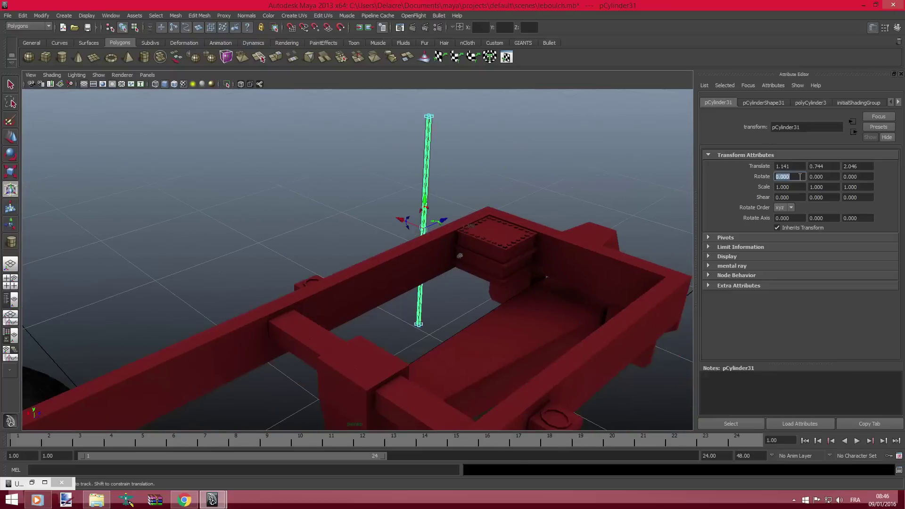
text(0)
key(Return)
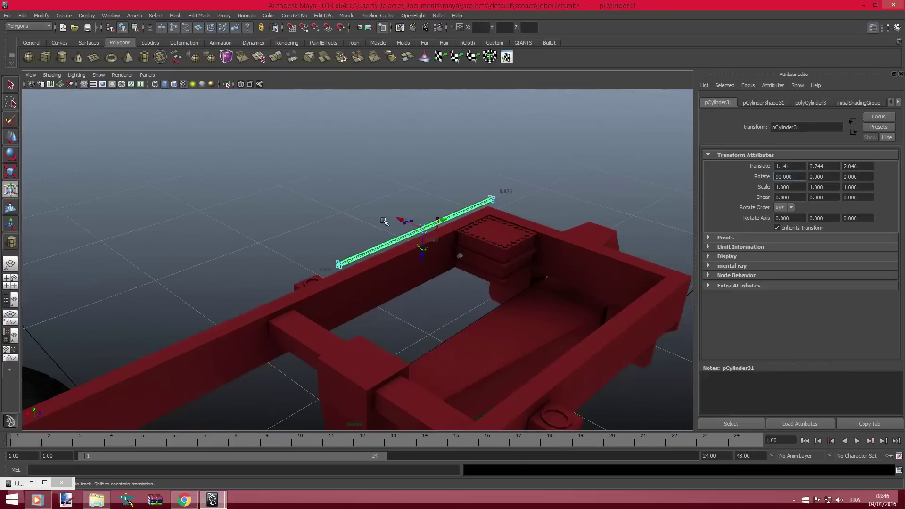
Step: Move the rod along the inside of the frame beam until it reaches the bolt
drag(398, 218, 422, 242)
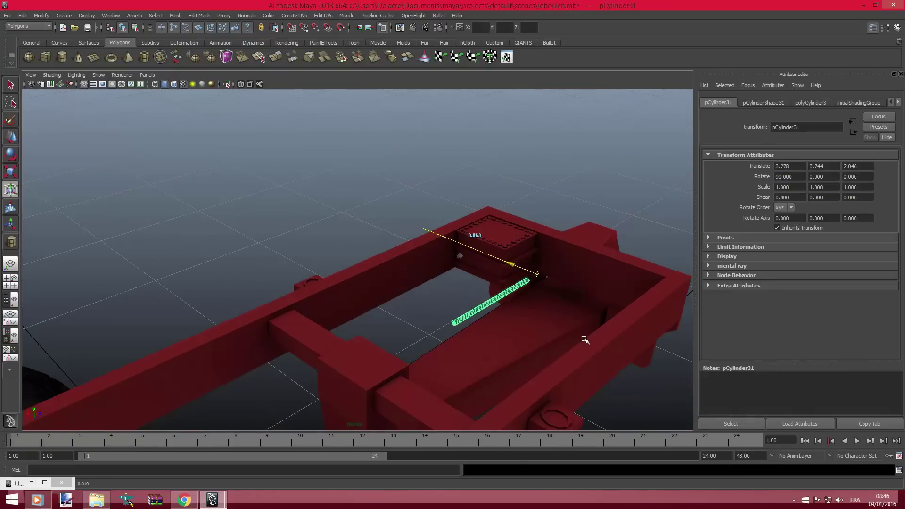
mouse_move(473, 291)
mouse_down()
mouse_move(486, 282)
mouse_move(477, 253)
mouse_up()
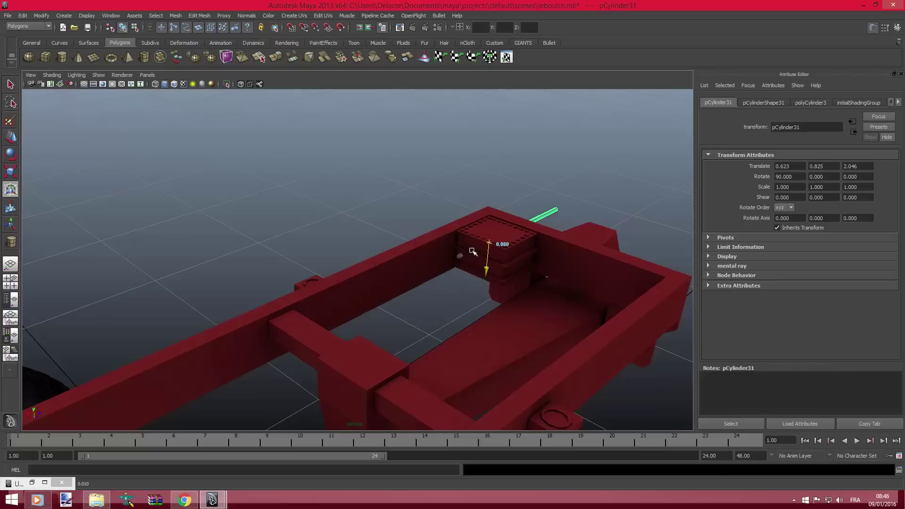
mouse_move(491, 242)
alt+right_down()
mouse_move(611, 282)
mouse_move(600, 233)
alt+right_up()
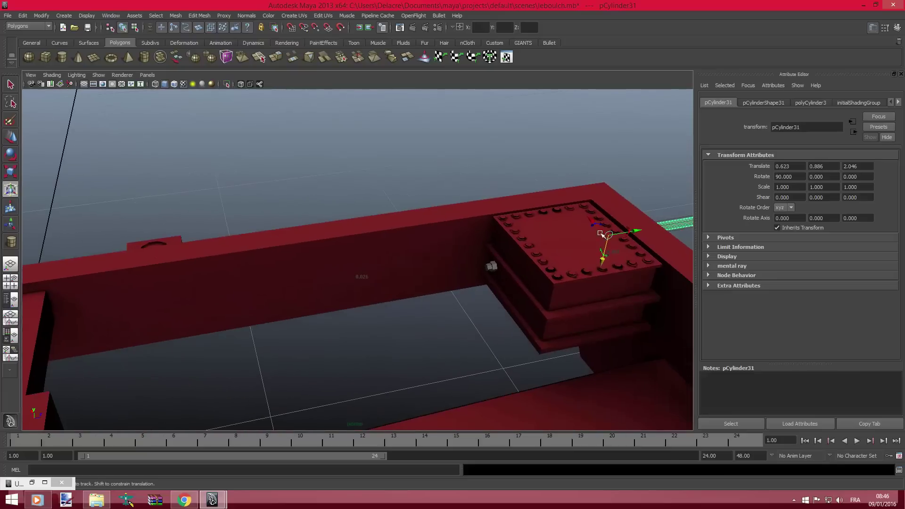
mouse_move(635, 229)
mouse_down()
mouse_move(329, 264)
mouse_move(330, 273)
mouse_up()
mouse_move(264, 304)
mouse_down()
mouse_move(288, 324)
mouse_move(265, 307)
mouse_move(270, 300)
mouse_up()
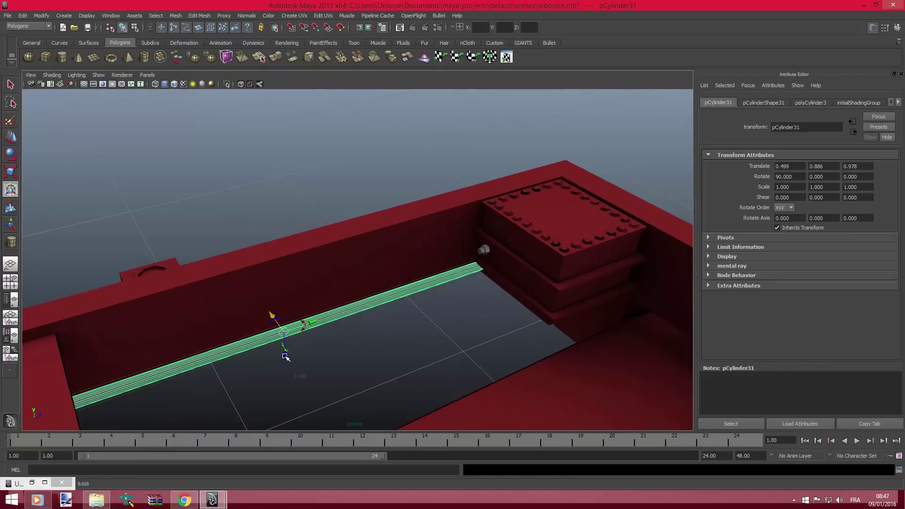
mouse_move(285, 357)
mouse_down()
mouse_move(295, 309)
mouse_move(360, 310)
mouse_move(283, 313)
mouse_move(323, 318)
mouse_move(293, 320)
mouse_move(377, 295)
mouse_up()
mouse_move(370, 339)
mouse_down()
mouse_move(386, 343)
mouse_move(461, 313)
mouse_move(387, 303)
mouse_move(325, 319)
mouse_up()
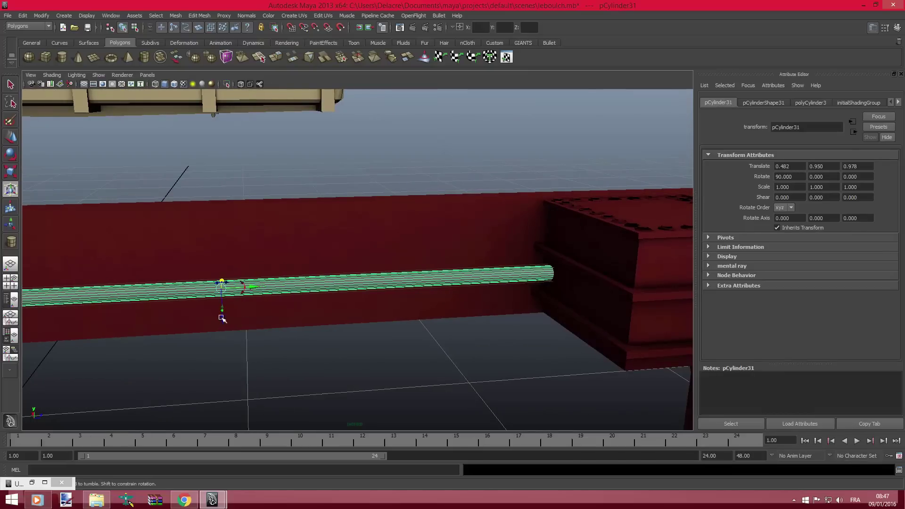
mouse_move(222, 318)
mouse_down()
mouse_move(167, 306)
mouse_move(131, 262)
mouse_move(81, 256)
mouse_up()
Step: Scale the rod thinner and set polyCylinder3 Subdivisions Height to 50
click(15, 173)
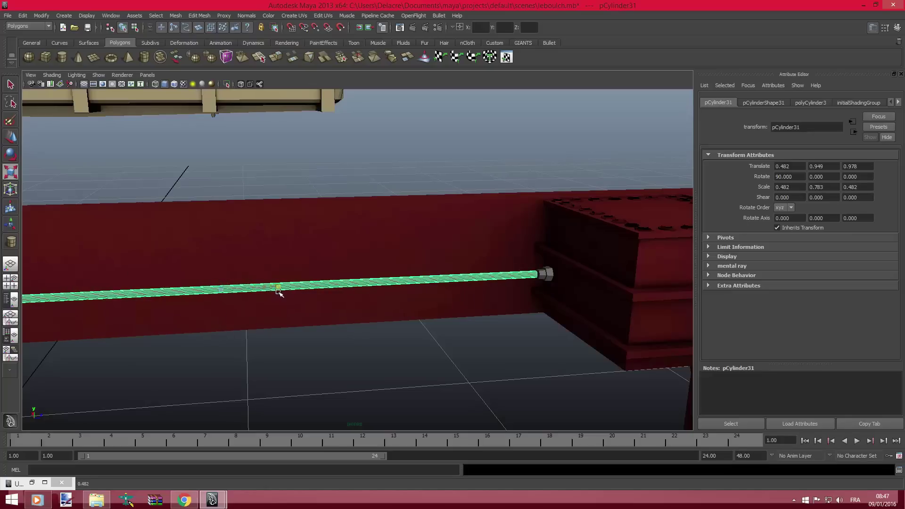
mouse_move(280, 295)
alt+mouse_down()
mouse_move(361, 293)
mouse_move(359, 304)
mouse_move(203, 293)
mouse_move(266, 269)
mouse_move(339, 273)
mouse_move(323, 295)
mouse_move(103, 297)
mouse_move(380, 211)
mouse_move(368, 228)
mouse_move(305, 230)
mouse_move(484, 243)
mouse_move(358, 245)
mouse_move(423, 239)
mouse_move(360, 239)
mouse_move(400, 248)
mouse_move(355, 209)
alt+mouse_up()
mouse_move(369, 209)
alt+middle_down()
mouse_move(258, 204)
mouse_move(217, 227)
mouse_move(281, 220)
mouse_move(289, 248)
alt+middle_up()
click(812, 103)
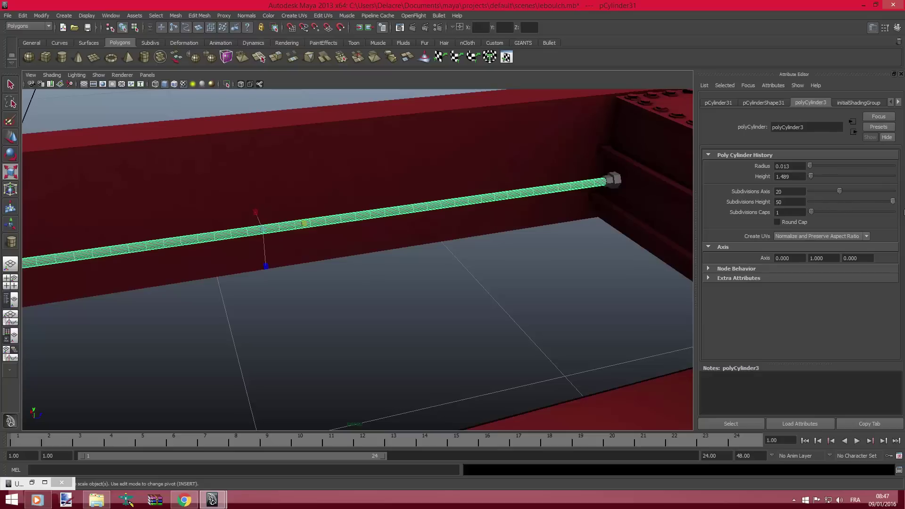
mouse_move(670, 195)
alt+mouse_down()
mouse_move(346, 155)
mouse_move(483, 155)
alt+mouse_up()
mouse_move(483, 155)
alt+right_down()
mouse_move(378, 151)
mouse_move(433, 208)
alt+right_up()
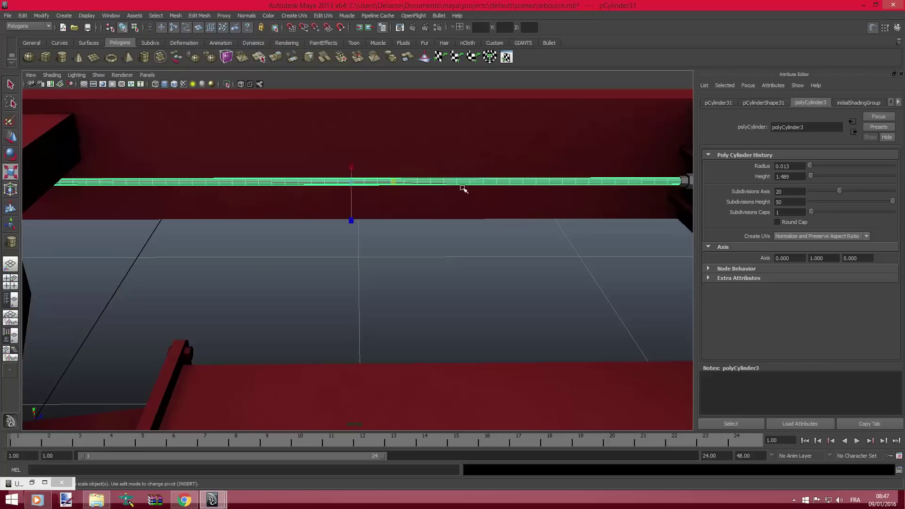
Step: Switch to Vertex mode and marquee-select vertices along the whole rod
right_drag(480, 182, 445, 182)
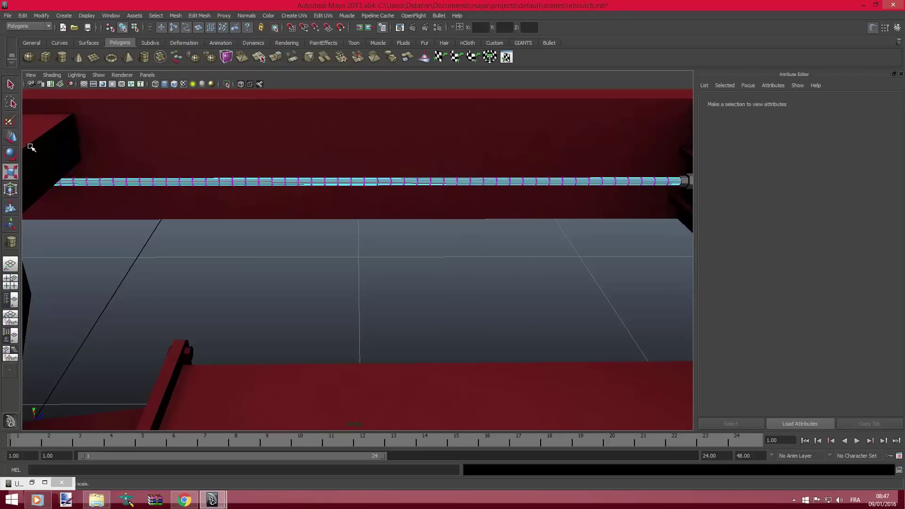
scroll(126, 161, down, 3)
drag(88, 156, 567, 255)
Step: Select the rod's end vertices and pull them down at the bracket
alt+drag(568, 255, 43, 166)
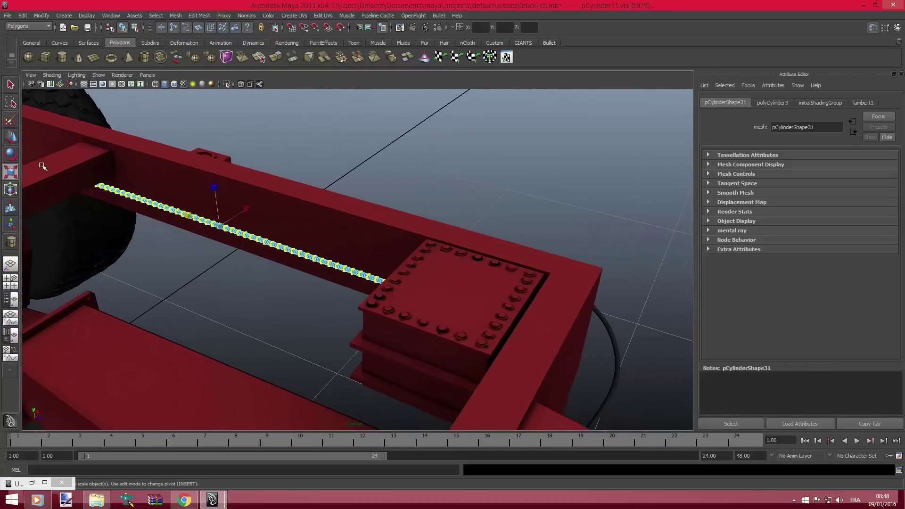
click(10, 140)
mouse_move(222, 208)
alt+mouse_down()
mouse_move(192, 203)
mouse_move(339, 226)
mouse_move(262, 196)
alt+mouse_up()
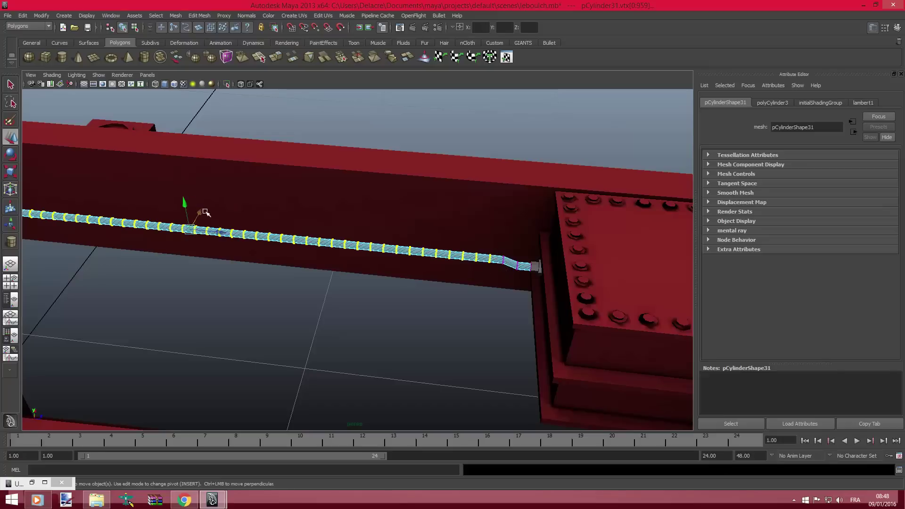
drag(206, 213, 208, 208)
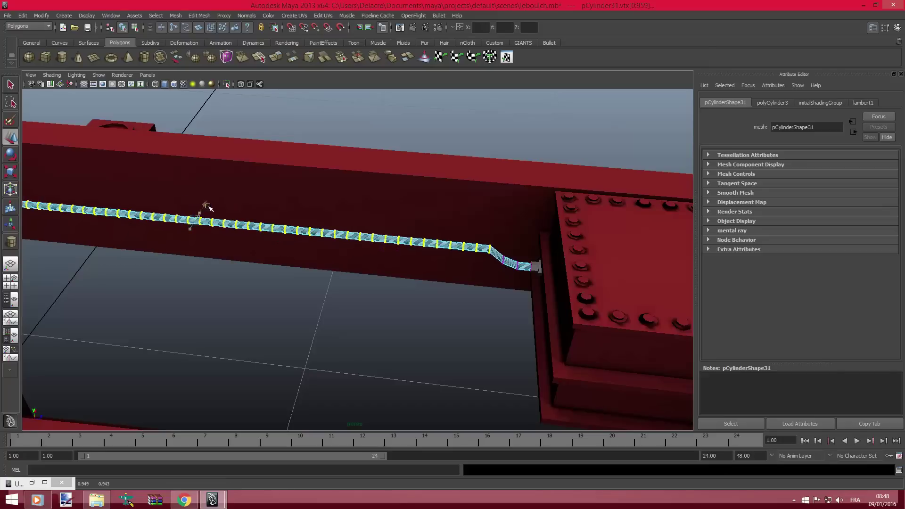
Step: Stretch the bend's slope further along the rod for a gradual descent
mouse_move(202, 210)
alt+mouse_down()
mouse_move(295, 222)
mouse_move(159, 204)
mouse_move(192, 198)
mouse_move(234, 204)
mouse_move(180, 206)
mouse_move(272, 217)
alt+mouse_up()
alt+middle_drag(272, 216, 288, 240)
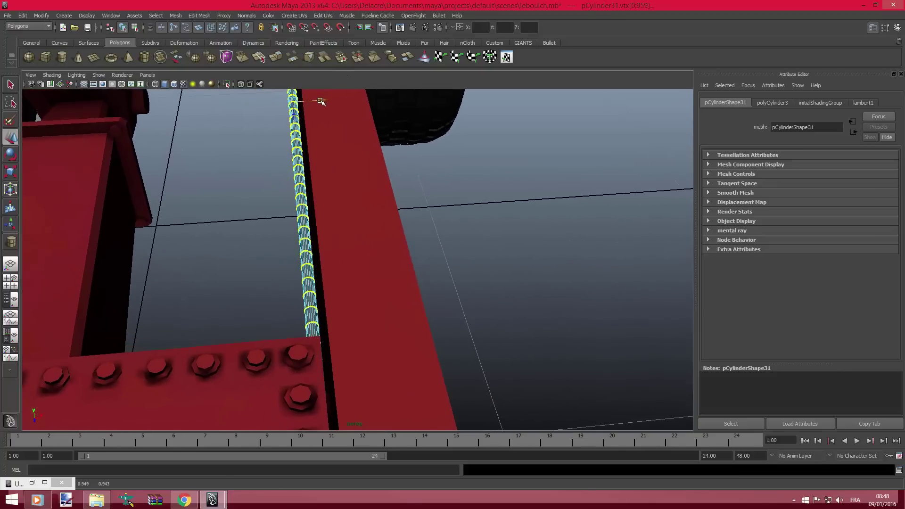
mouse_move(317, 106)
alt+mouse_down()
mouse_move(273, 168)
mouse_move(344, 161)
mouse_move(313, 208)
alt+mouse_up()
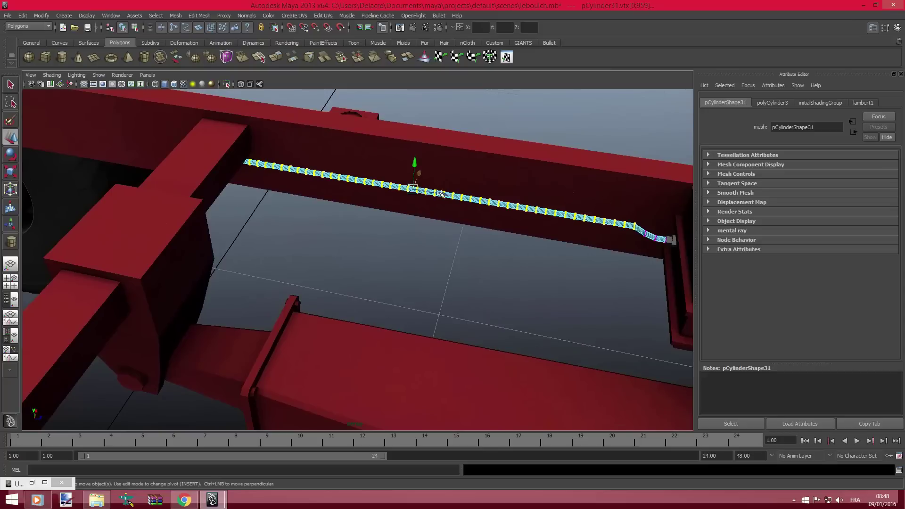
drag(445, 193, 426, 191)
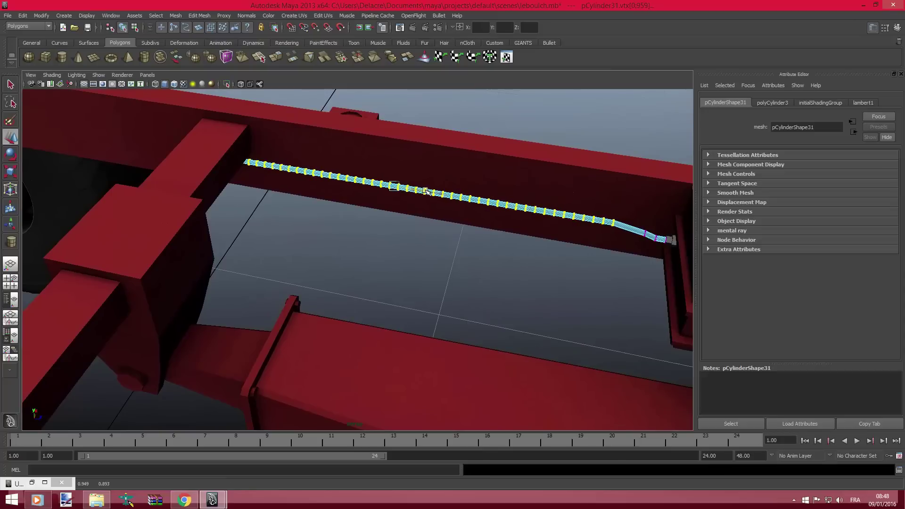
mouse_move(532, 203)
alt+mouse_down()
mouse_move(589, 186)
mouse_move(463, 204)
mouse_move(491, 194)
mouse_move(432, 199)
mouse_move(334, 178)
mouse_move(522, 178)
mouse_move(491, 178)
mouse_move(539, 191)
mouse_move(501, 209)
mouse_move(514, 231)
alt+mouse_up()
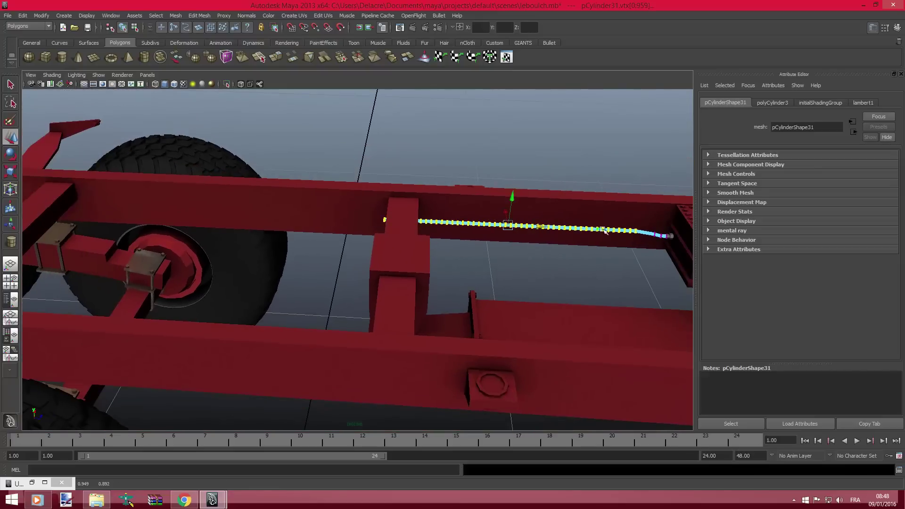
Step: Slide the rod's end vertices along the rail toward the crossbeam, forming a short step kink
drag(634, 225, 641, 236)
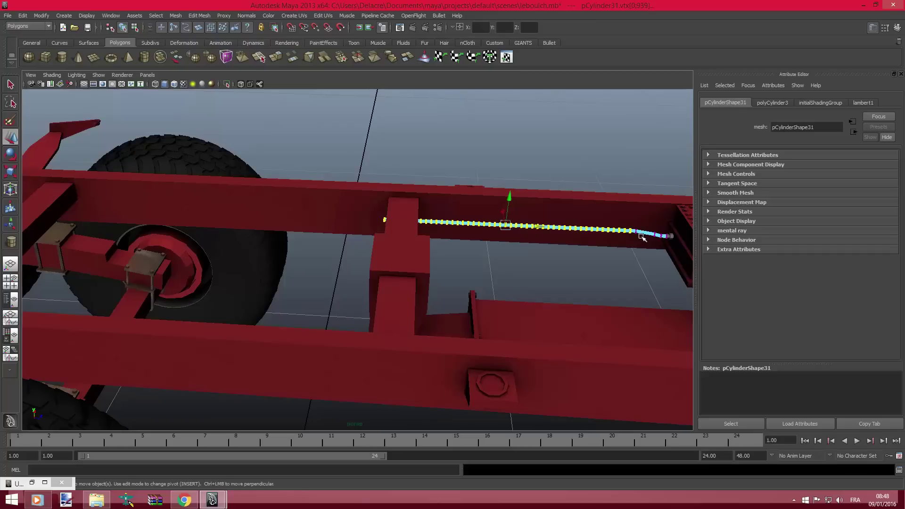
drag(536, 228, 504, 231)
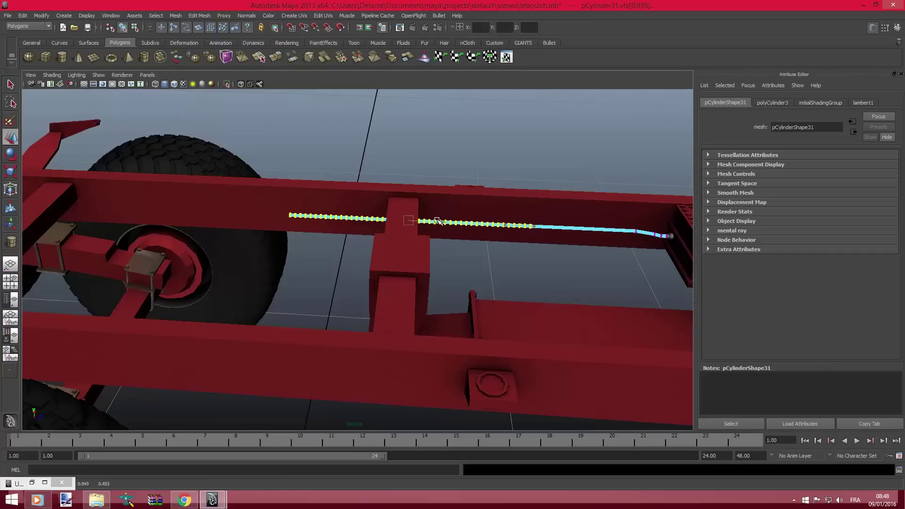
mouse_move(396, 221)
mouse_down()
mouse_move(317, 210)
mouse_move(505, 203)
mouse_move(415, 208)
mouse_move(542, 240)
mouse_up()
scroll(284, 189, up, 3)
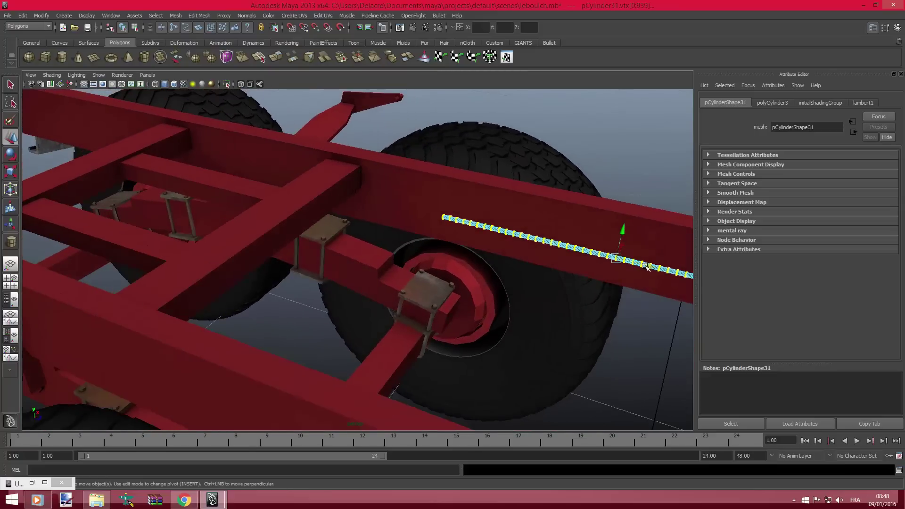
mouse_move(647, 267)
mouse_down()
mouse_move(431, 227)
mouse_move(377, 203)
mouse_move(368, 182)
mouse_move(481, 208)
mouse_move(505, 198)
mouse_move(571, 297)
mouse_move(470, 232)
mouse_move(404, 256)
mouse_move(346, 196)
mouse_move(337, 228)
mouse_move(310, 232)
mouse_up()
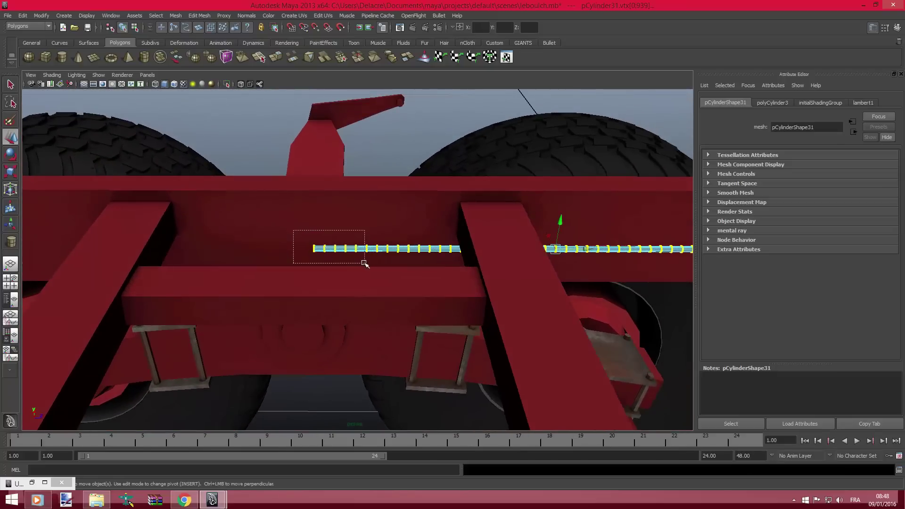
drag(360, 263, 361, 262)
mouse_move(450, 231)
alt+mouse_down()
mouse_move(476, 228)
mouse_move(430, 228)
mouse_move(461, 255)
mouse_move(485, 237)
mouse_move(477, 241)
mouse_move(491, 276)
mouse_move(446, 267)
alt+mouse_up()
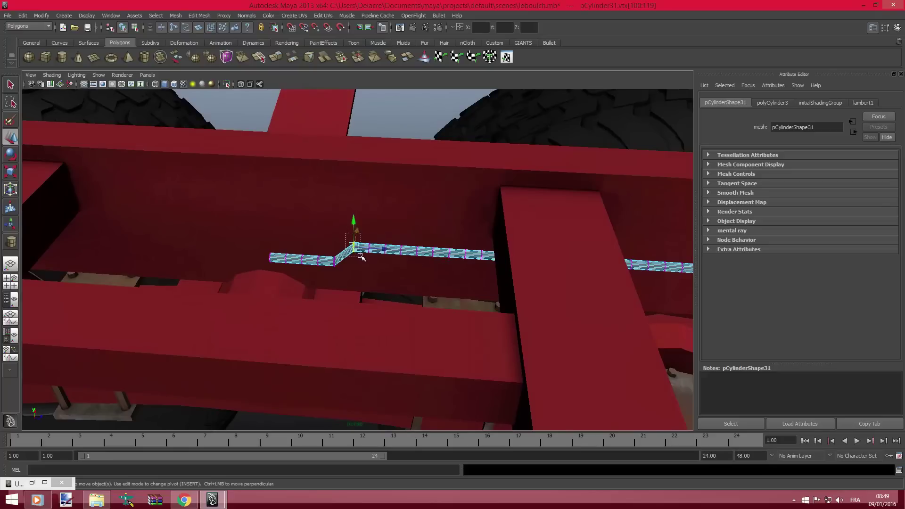
Step: Rotate the rod's left-end vertices downward, undoing and redoing the first rotation
key(e)
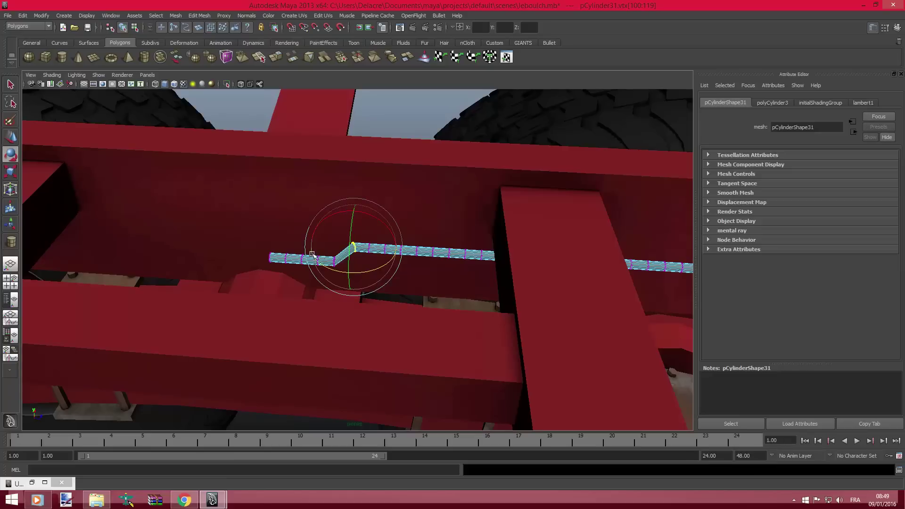
drag(239, 234, 277, 269)
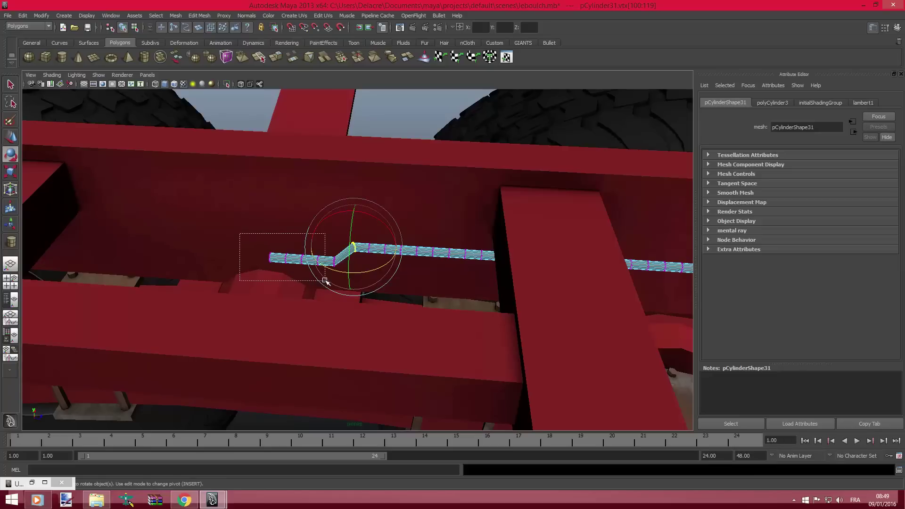
mouse_move(239, 233)
mouse_down()
mouse_move(333, 288)
mouse_move(352, 256)
mouse_move(334, 243)
mouse_up()
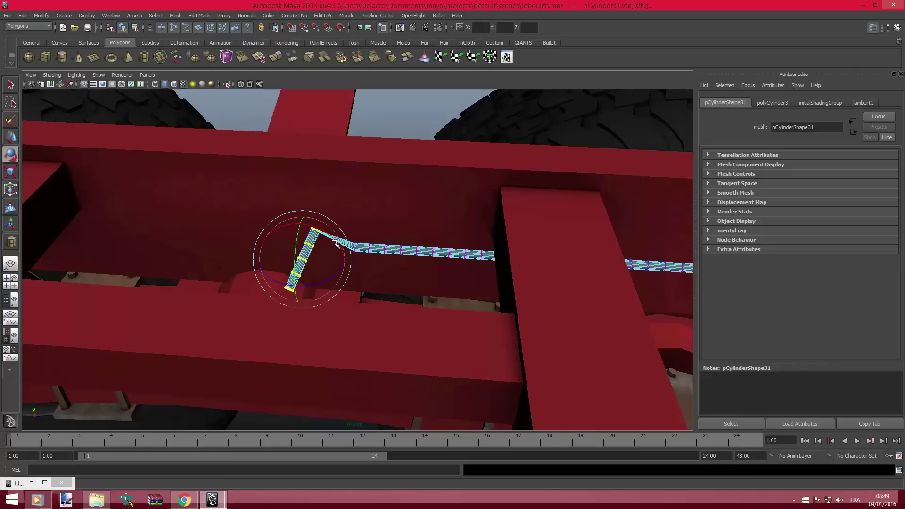
key(ctrl+z)
mouse_move(313, 273)
alt+mouse_down()
mouse_move(445, 303)
mouse_move(512, 331)
mouse_move(578, 300)
alt+mouse_up()
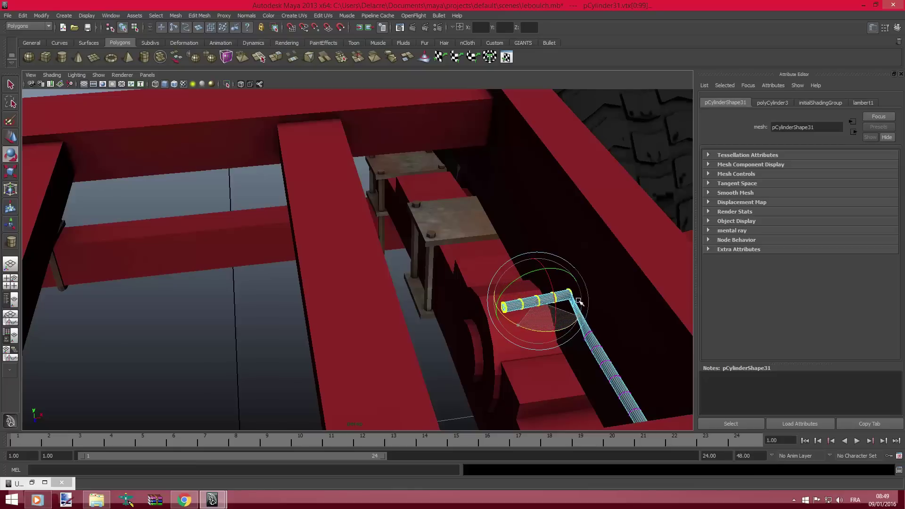
mouse_move(580, 307)
mouse_down()
mouse_move(515, 313)
mouse_move(534, 321)
mouse_move(531, 350)
mouse_move(513, 339)
mouse_move(425, 347)
mouse_move(438, 244)
mouse_move(395, 293)
mouse_move(279, 298)
mouse_move(337, 305)
mouse_up()
click(11, 137)
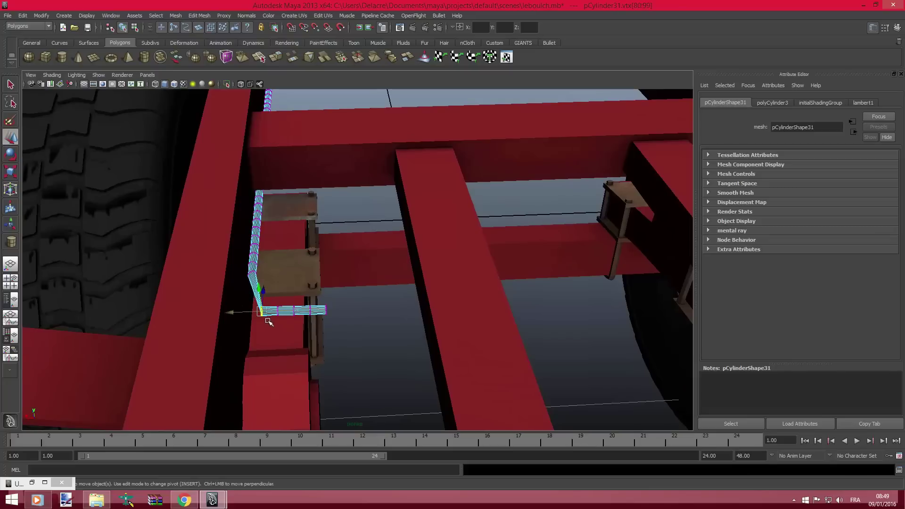
Step: Bend the end further down, shift the corner against the rail, and stretch the tip across the bracket
key(e)
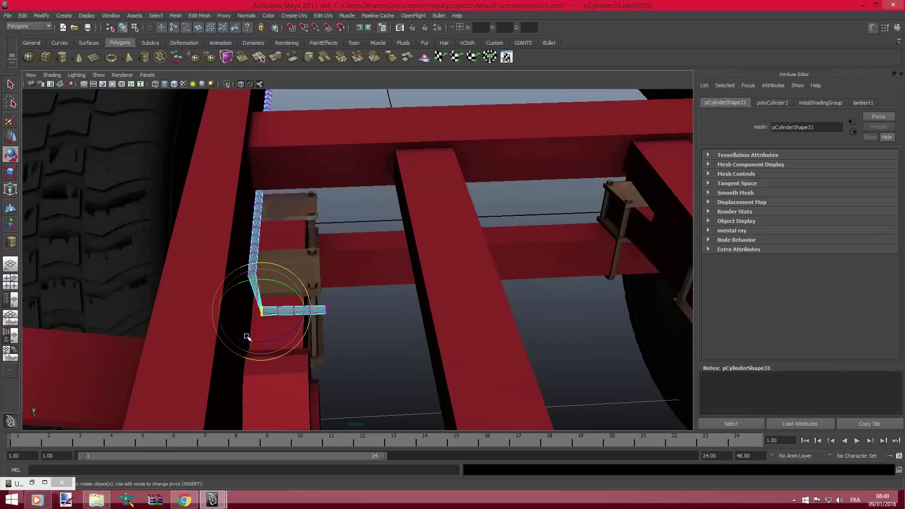
drag(247, 342, 239, 335)
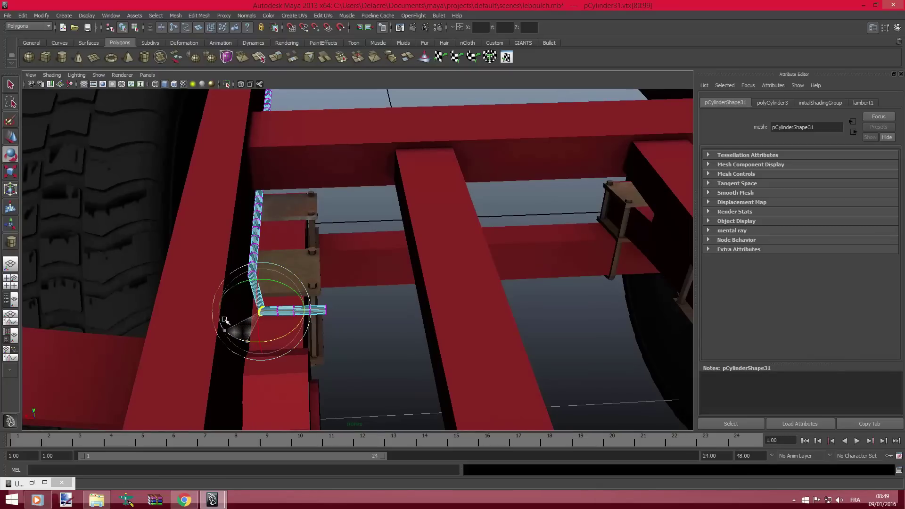
click(11, 137)
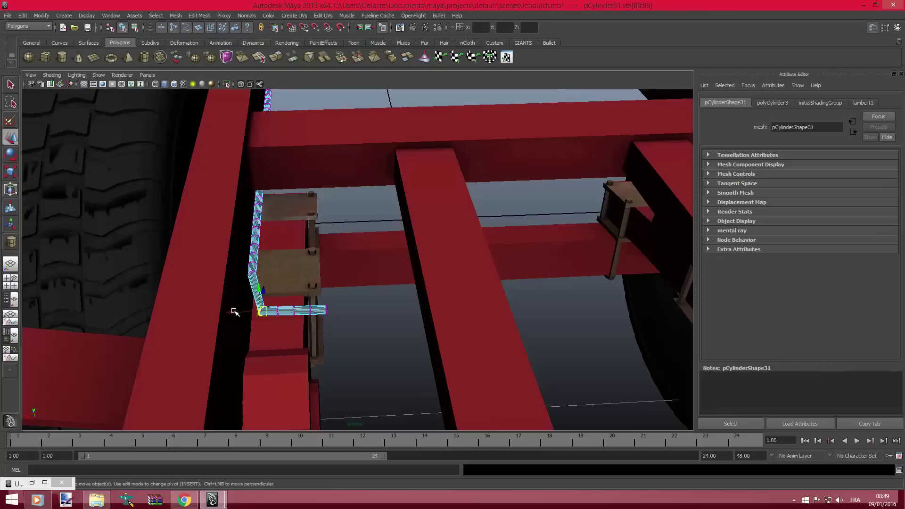
drag(229, 312, 223, 311)
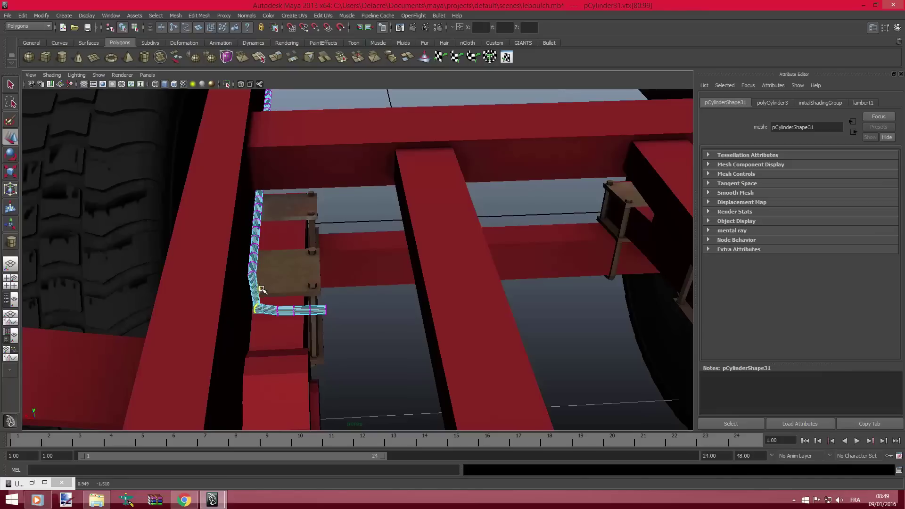
alt+drag(268, 284, 312, 288)
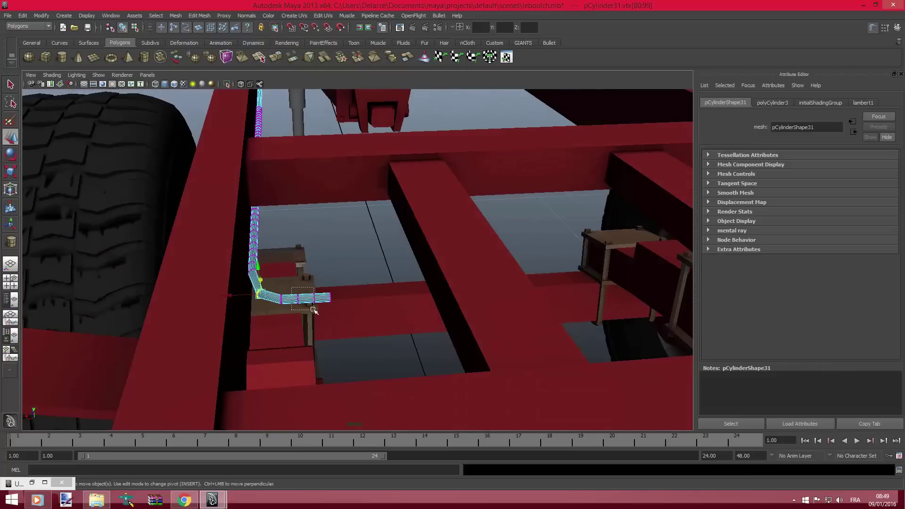
mouse_move(340, 322)
mouse_down()
mouse_move(347, 311)
mouse_move(220, 309)
mouse_up()
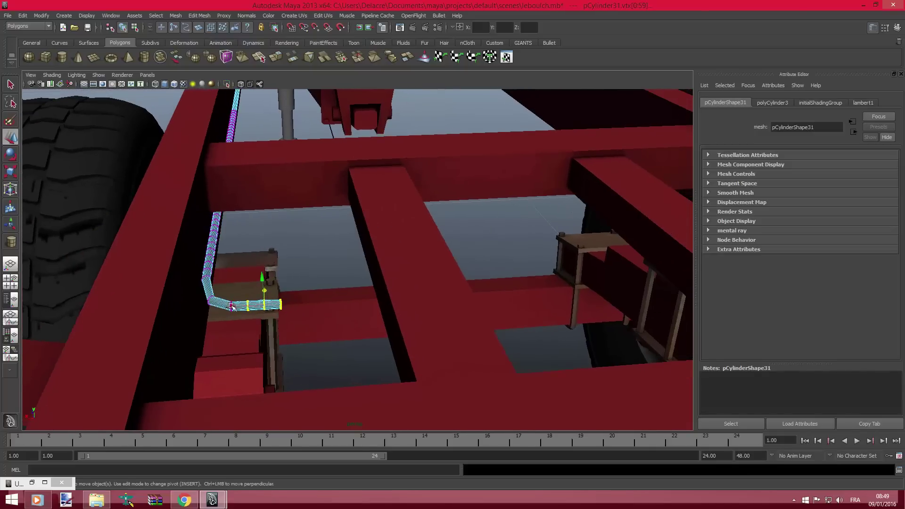
middle_drag(232, 307, 329, 312)
mouse_move(400, 320)
alt+mouse_down()
mouse_move(398, 304)
mouse_move(378, 307)
mouse_move(399, 311)
mouse_move(364, 300)
mouse_move(368, 290)
mouse_move(248, 284)
mouse_move(228, 265)
alt+mouse_up()
Step: Clear the rod's vertex selection, orbit along the rail, and drag out a large pTorus1 on the grid
scroll(228, 265, down, 5)
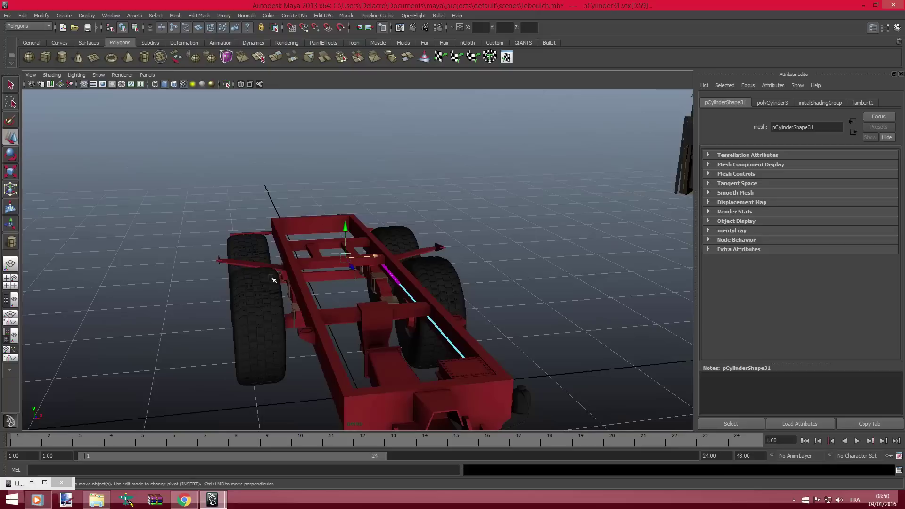
click(163, 203)
mouse_move(163, 203)
alt+mouse_down()
mouse_move(299, 283)
mouse_move(364, 264)
mouse_move(416, 287)
mouse_move(380, 290)
alt+mouse_up()
right_drag(380, 290, 412, 286)
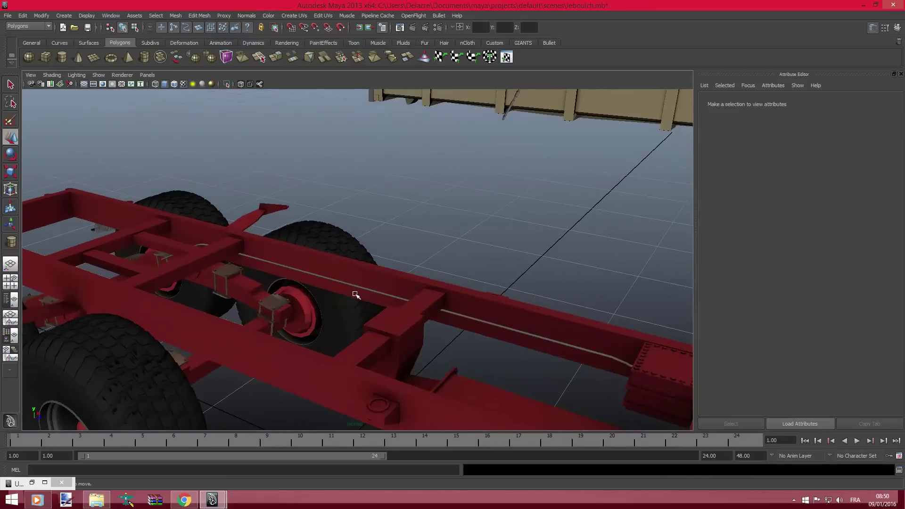
mouse_move(356, 295)
alt+mouse_down()
mouse_move(446, 295)
mouse_move(455, 314)
mouse_move(323, 317)
mouse_move(135, 291)
mouse_move(330, 302)
mouse_move(491, 285)
mouse_move(497, 293)
mouse_move(435, 274)
mouse_move(456, 278)
mouse_move(434, 259)
mouse_move(448, 242)
mouse_move(497, 251)
mouse_move(372, 252)
mouse_move(377, 263)
mouse_move(508, 255)
mouse_move(320, 259)
mouse_move(365, 248)
mouse_move(378, 228)
mouse_move(474, 238)
mouse_move(236, 242)
mouse_move(347, 239)
mouse_move(472, 292)
mouse_move(493, 277)
mouse_move(392, 264)
alt+mouse_up()
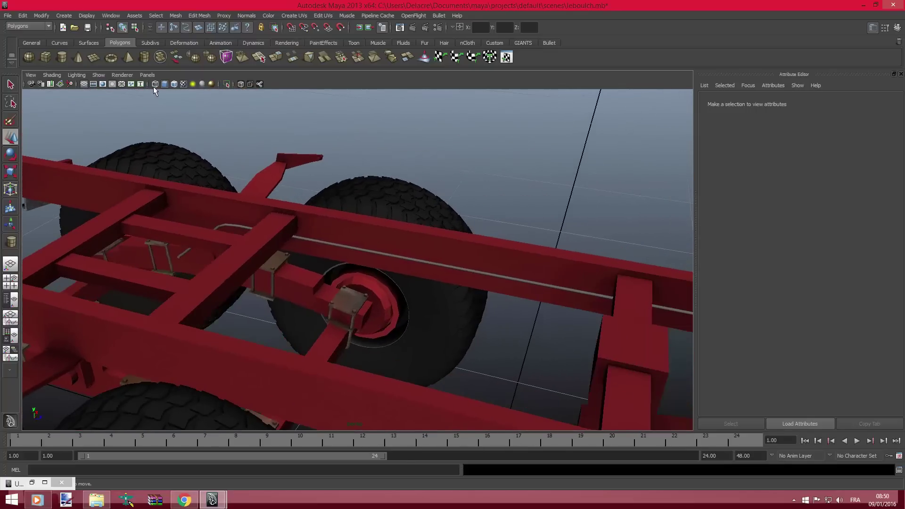
click(111, 57)
mouse_move(176, 107)
alt+mouse_down()
mouse_move(357, 236)
mouse_move(798, 368)
mouse_move(693, 324)
mouse_move(774, 355)
mouse_move(90, 238)
alt+mouse_up()
Step: Shrink the torus down to a tiny ring and tilt it toward upright
click(8, 169)
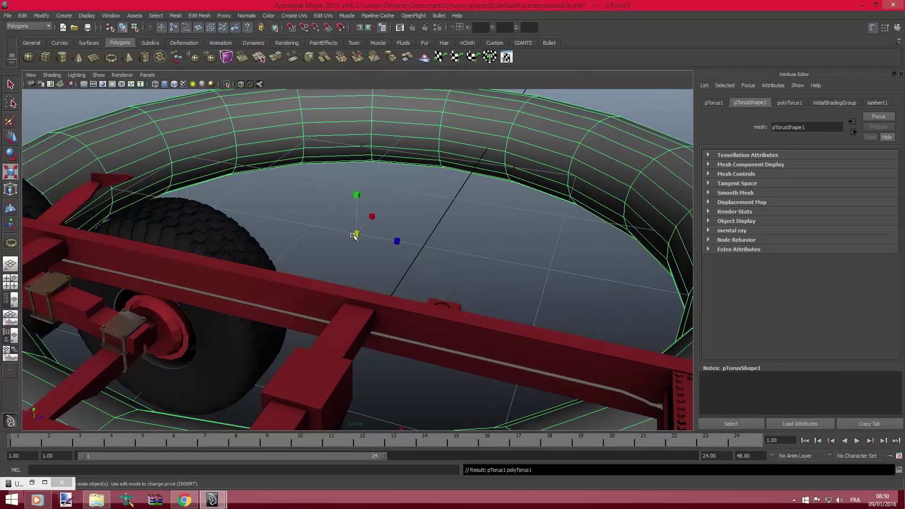
drag(355, 235, 133, 202)
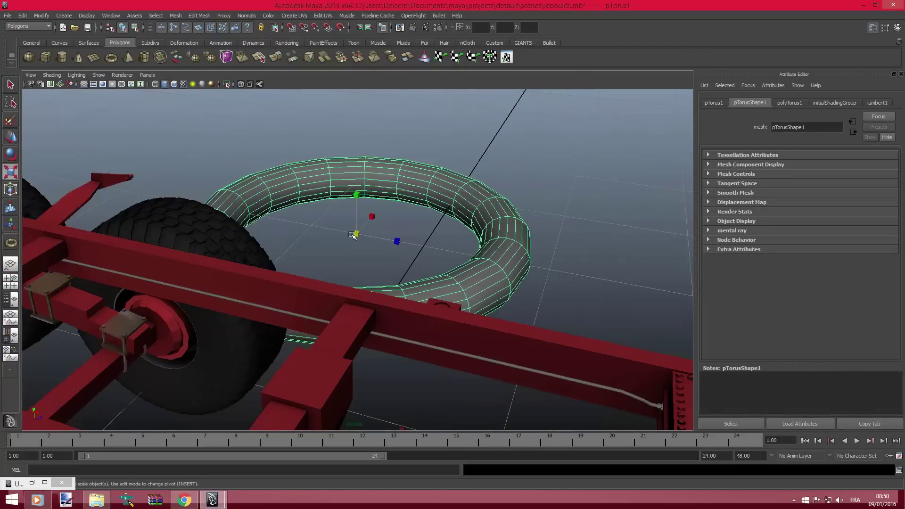
drag(353, 236, 106, 193)
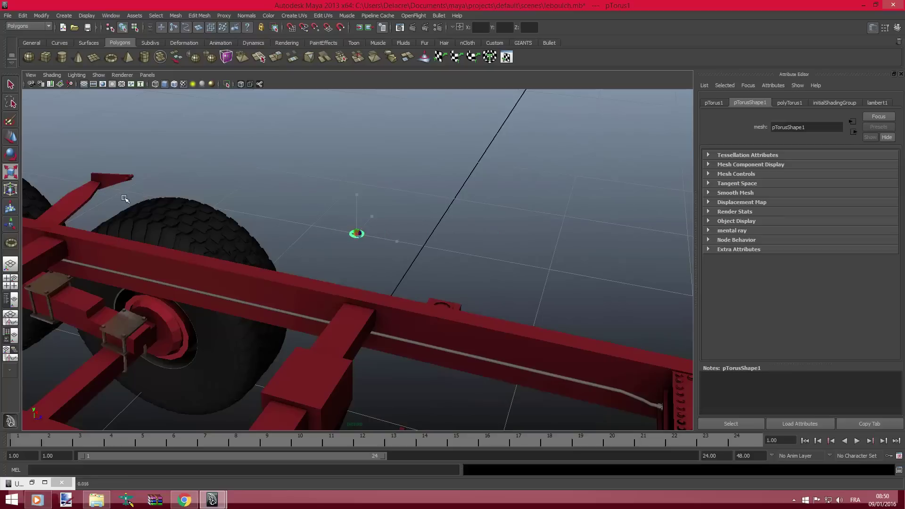
click(9, 158)
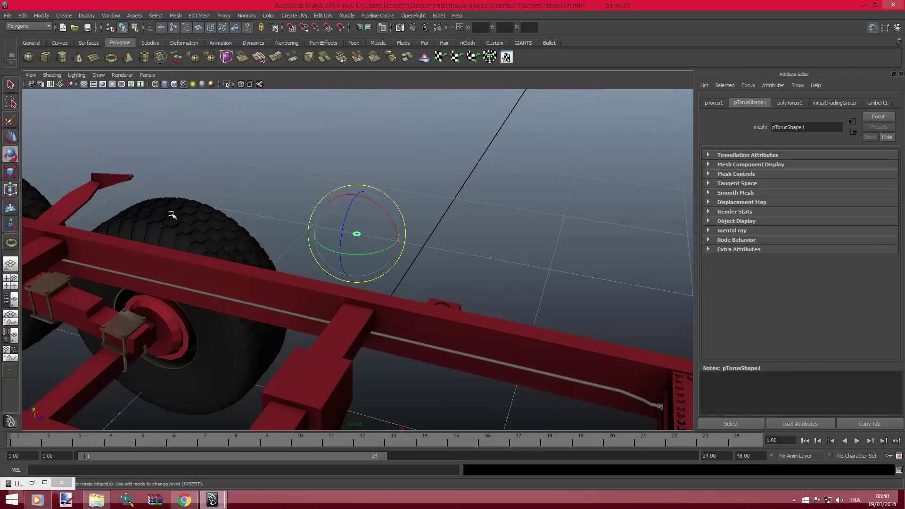
drag(384, 211, 395, 260)
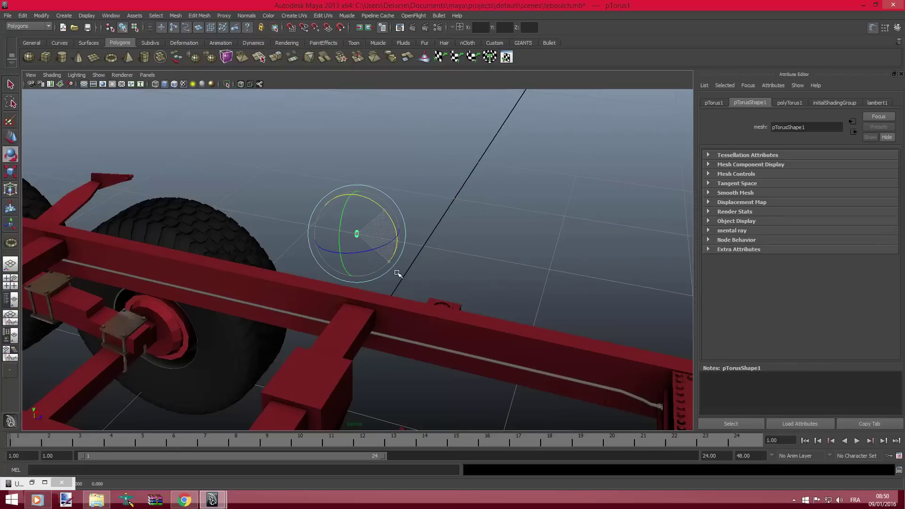
Step: Set the torus rotation to exactly 90 degrees and move it over to the rod
click(713, 102)
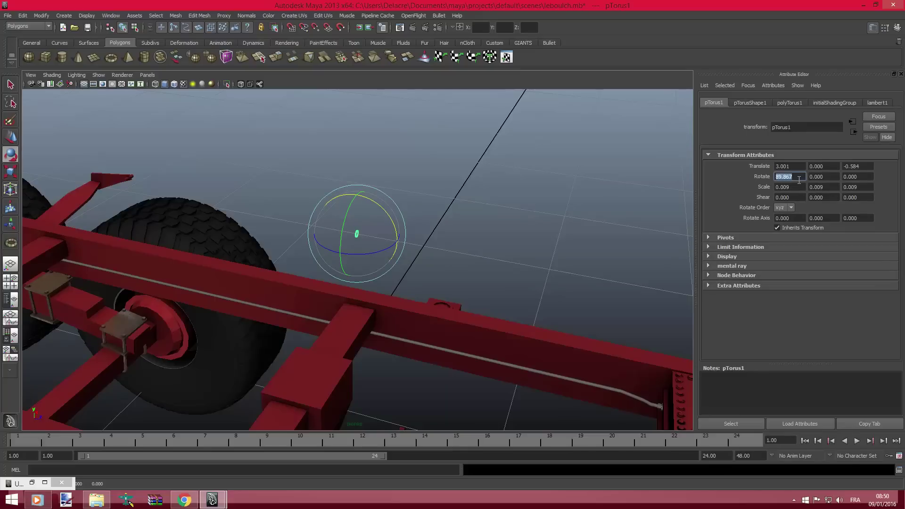
click(10, 190)
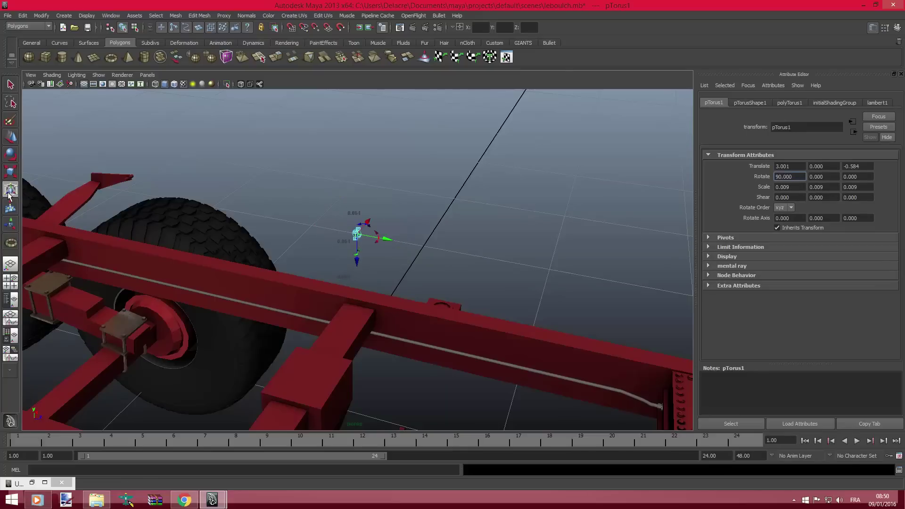
alt+drag(654, 276, 508, 266)
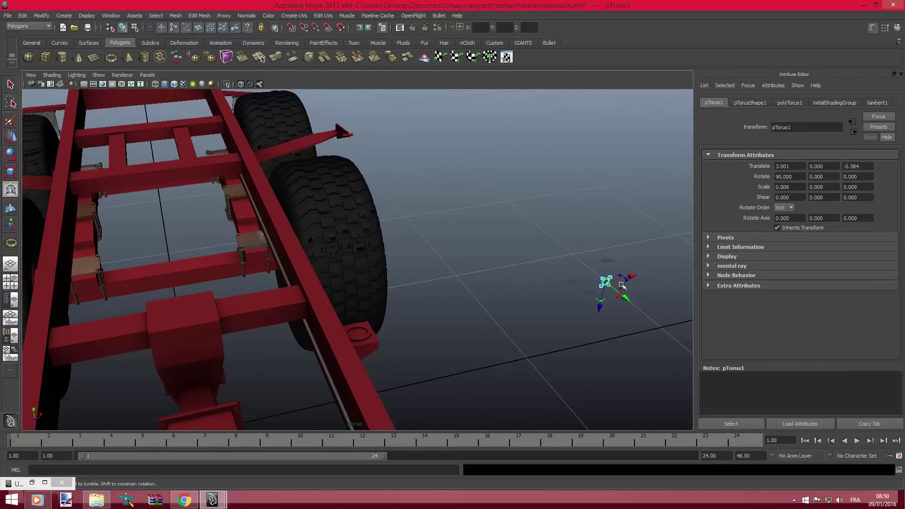
drag(634, 277, 400, 292)
drag(291, 302, 284, 341)
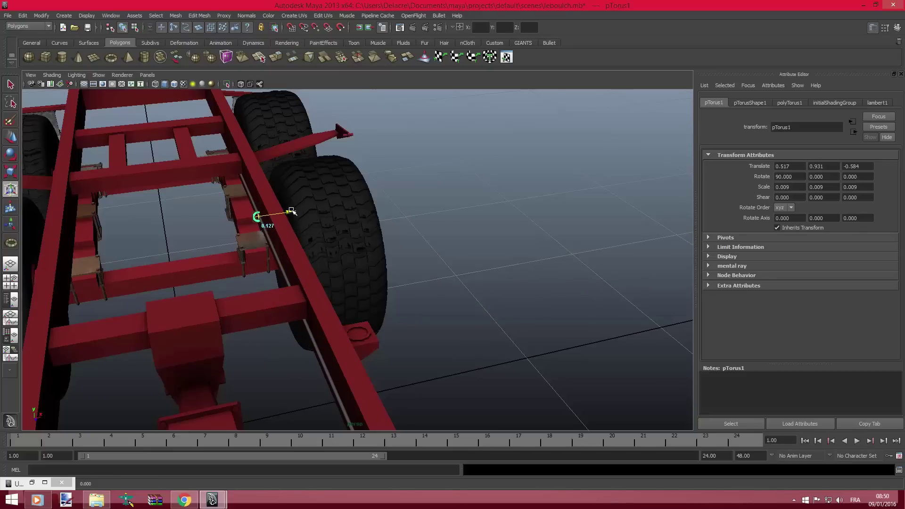
Step: Zoom in on the rail from the side and raise the torus onto the rod
mouse_move(290, 211)
alt+mouse_down()
mouse_move(246, 196)
mouse_move(283, 212)
mouse_move(475, 242)
mouse_move(441, 281)
alt+mouse_up()
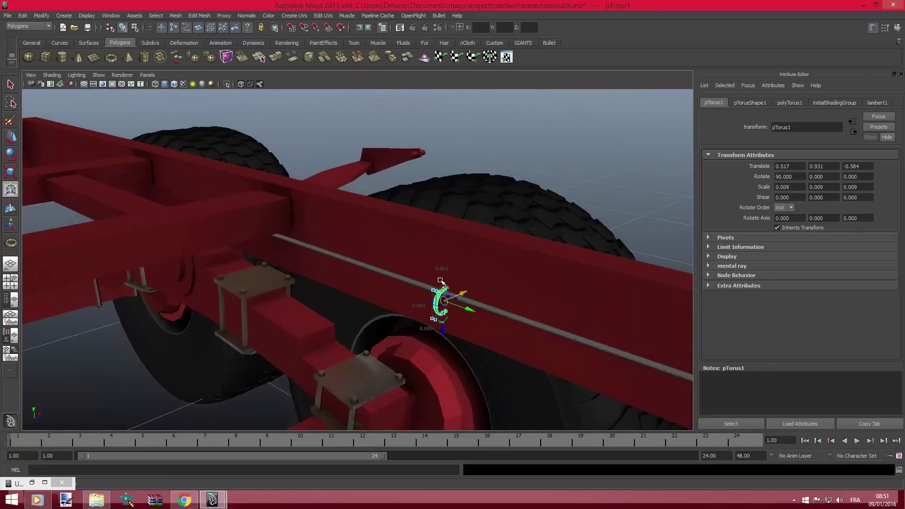
alt+right_drag(441, 281, 476, 297)
drag(309, 279, 312, 281)
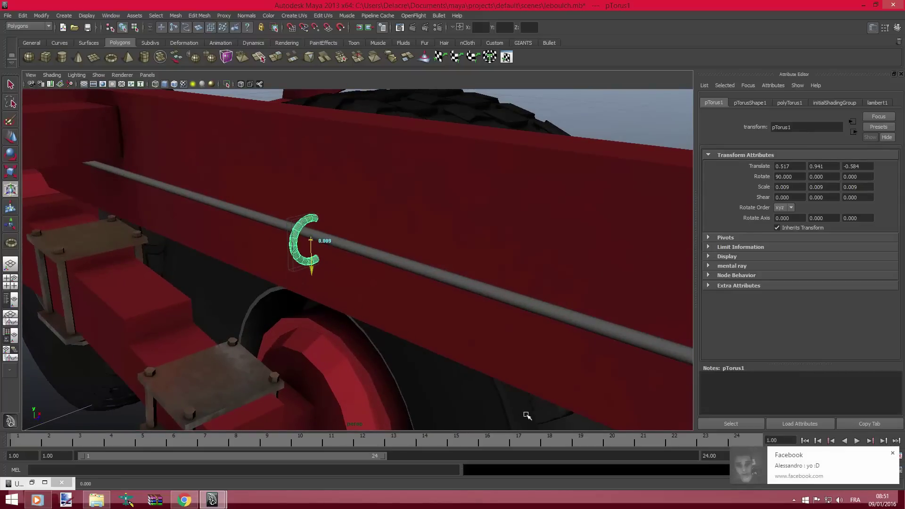
key(r)
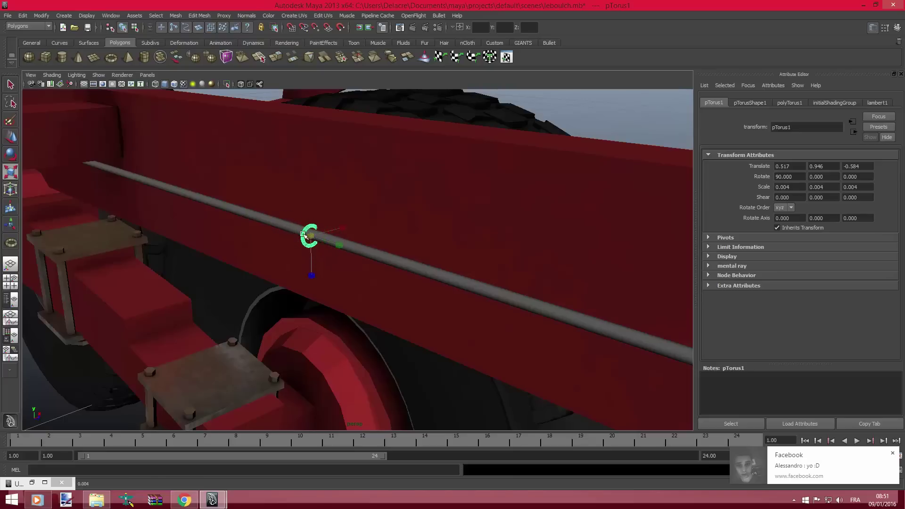
mouse_move(304, 236)
alt+mouse_down()
mouse_move(244, 214)
mouse_move(149, 222)
mouse_move(299, 253)
mouse_move(271, 282)
alt+mouse_up()
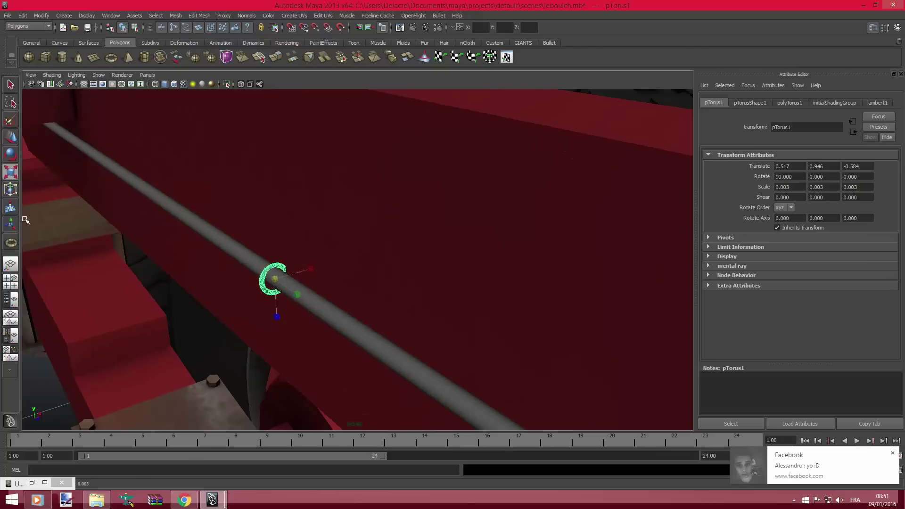
Step: Stretch the ring clamp to Scale Y 0.006 along the rod and nudge it into place
click(10, 195)
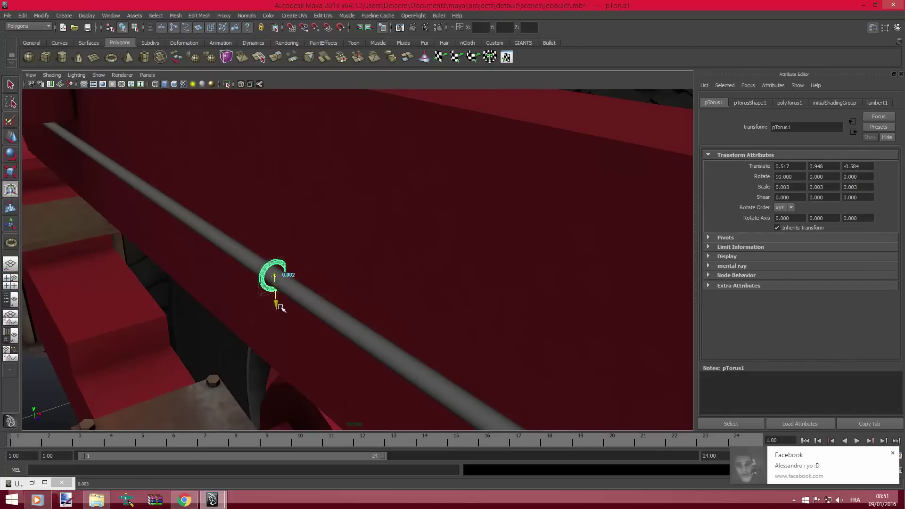
mouse_move(278, 308)
alt+mouse_down()
mouse_move(236, 281)
mouse_move(307, 281)
mouse_move(305, 267)
alt+mouse_up()
click(8, 174)
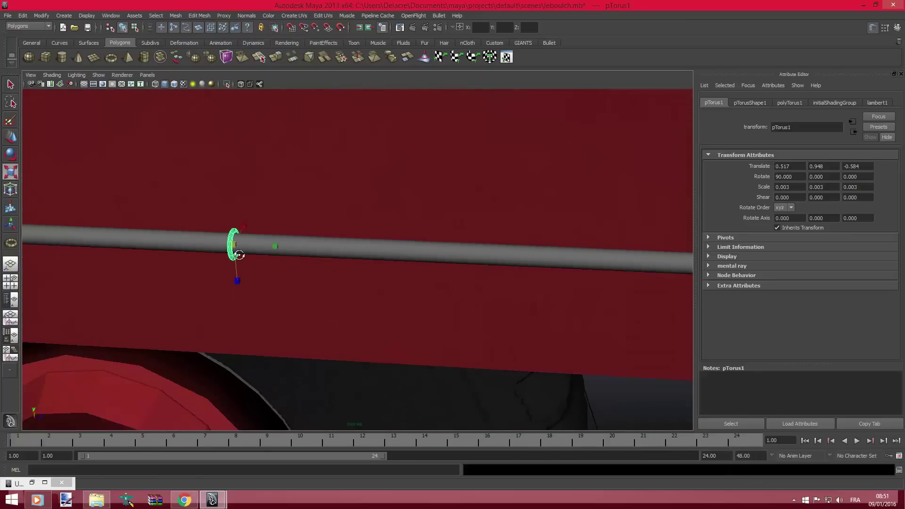
mouse_move(200, 254)
alt+mouse_down()
mouse_move(391, 248)
mouse_move(333, 231)
alt+mouse_up()
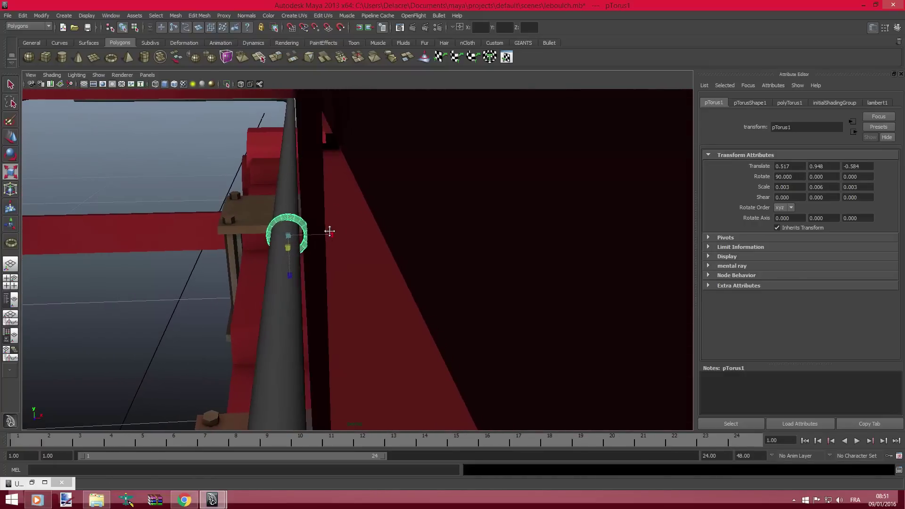
click(12, 139)
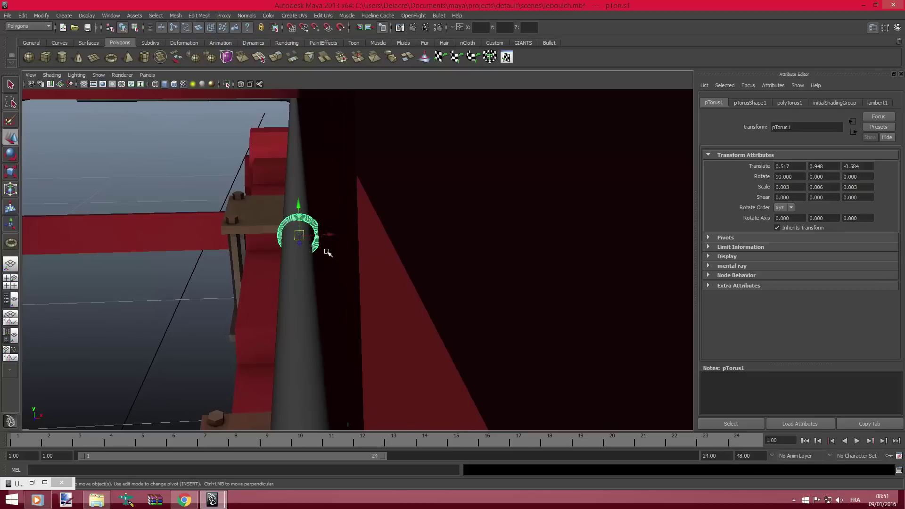
drag(330, 237, 328, 234)
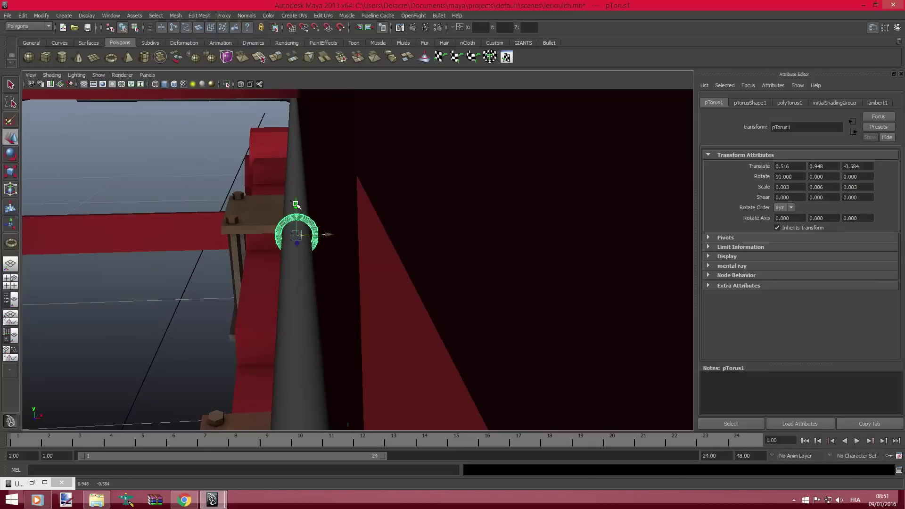
mouse_move(295, 204)
alt+mouse_down()
mouse_move(279, 216)
mouse_move(57, 233)
mouse_move(204, 278)
mouse_move(260, 284)
alt+mouse_up()
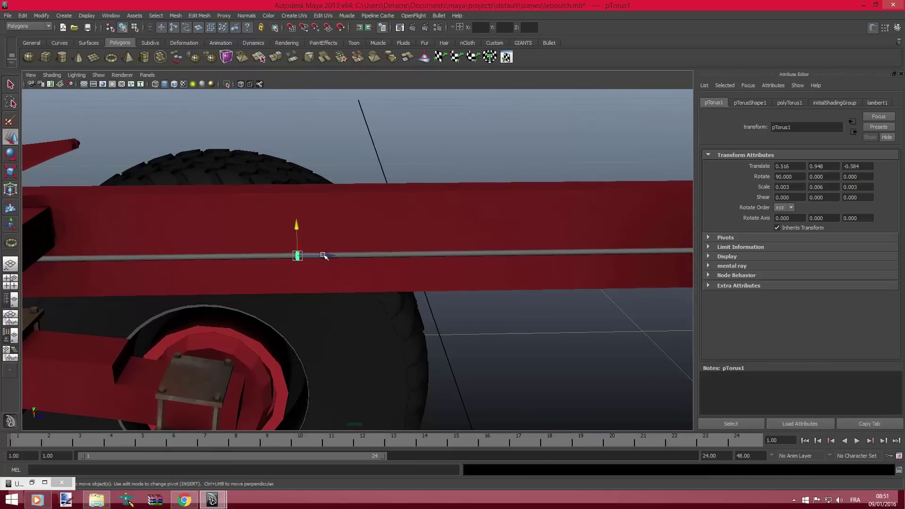
Step: Slide the ring clamp along the rod, panning to follow it toward the cross beam
drag(327, 256, 405, 264)
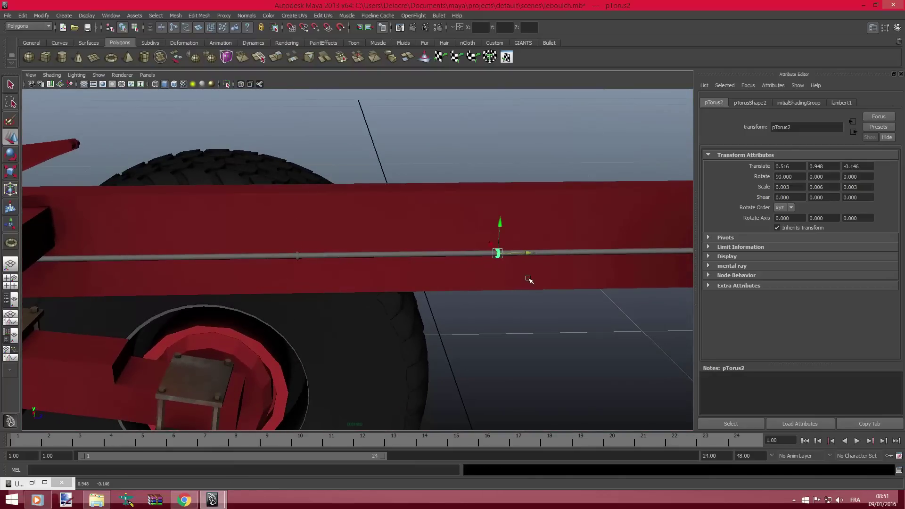
alt+middle_drag(491, 265, 240, 262)
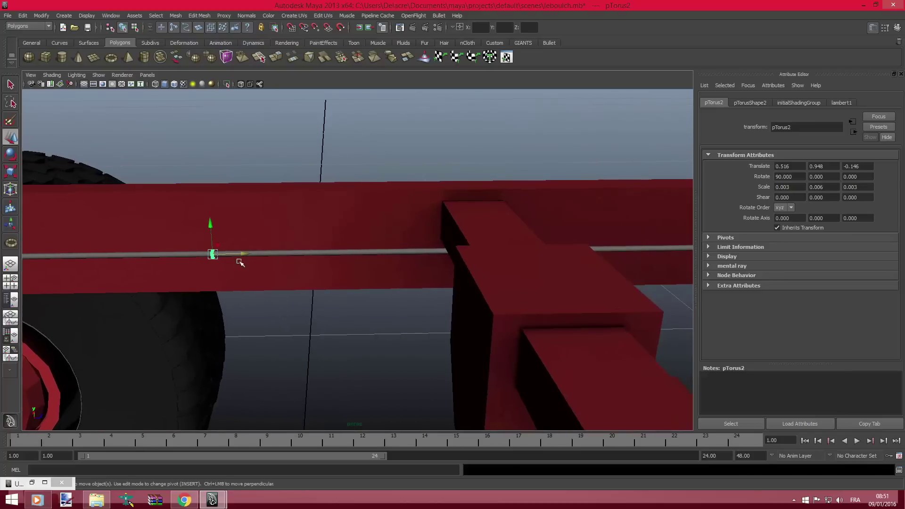
drag(242, 255, 338, 261)
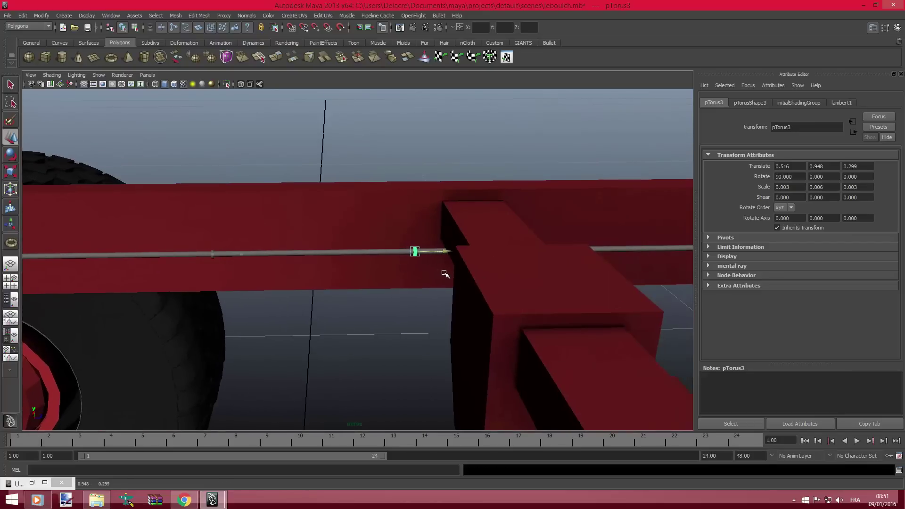
mouse_move(437, 268)
alt+middle_down()
mouse_move(234, 269)
mouse_move(245, 259)
alt+middle_up()
Step: Duplicate the clamp and slide the copy to a new spot along the rod
key(ctrl+d)
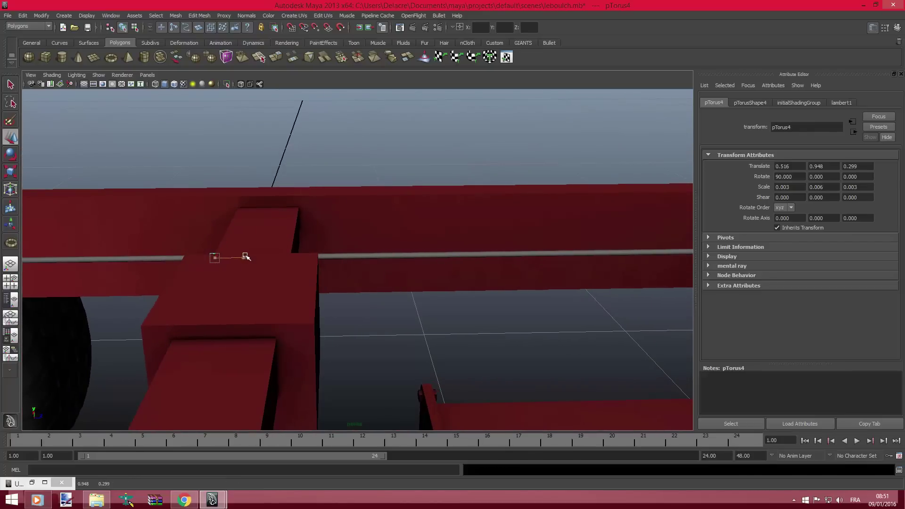
mouse_move(430, 271)
alt+middle_down()
mouse_move(380, 262)
mouse_move(153, 268)
alt+middle_up()
drag(182, 258, 194, 258)
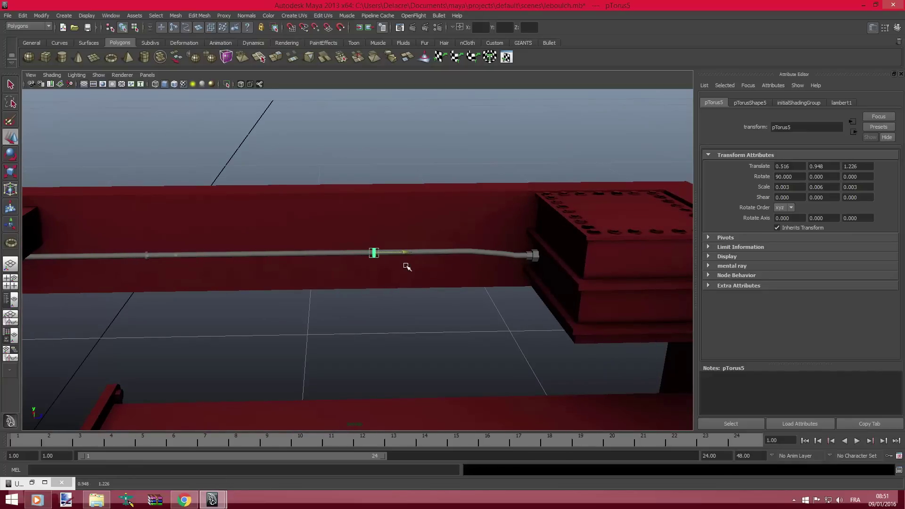
mouse_move(407, 267)
alt+middle_down()
mouse_move(307, 265)
mouse_move(435, 260)
alt+middle_up()
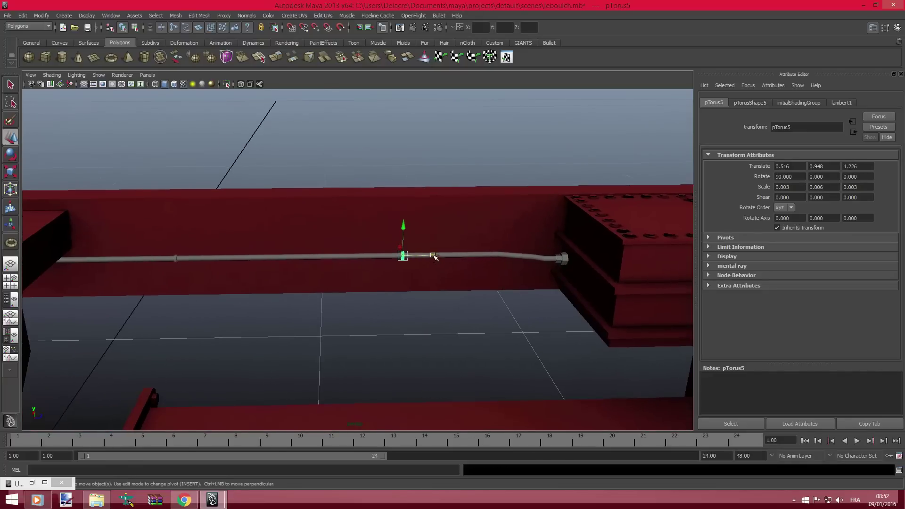
mouse_move(434, 257)
mouse_down()
mouse_move(396, 257)
mouse_move(524, 272)
mouse_move(449, 265)
mouse_move(564, 265)
mouse_move(221, 274)
mouse_move(279, 267)
mouse_move(145, 289)
mouse_move(575, 276)
mouse_up()
Step: Duplicate again, place the copy toward the rod's far end at Z -1.432, and deselect
key(ctrl+d)
key(ctrl+d)
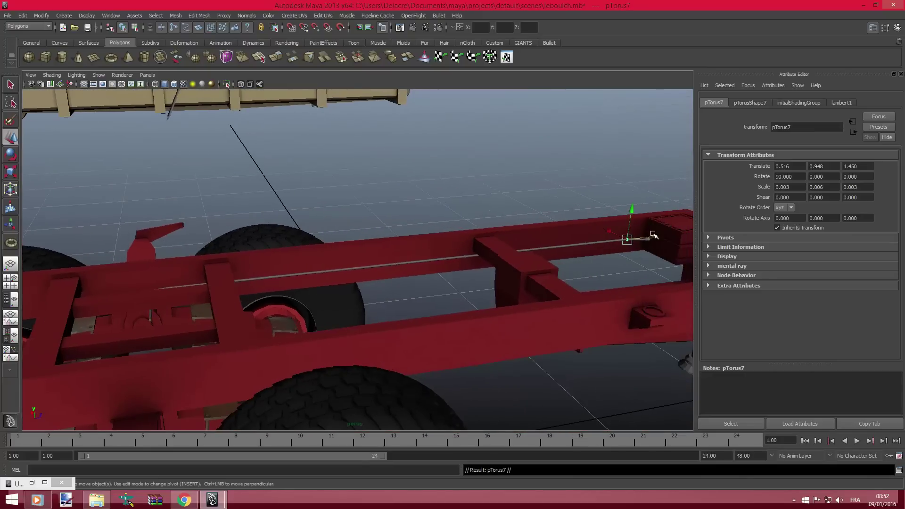
drag(654, 235, 656, 238)
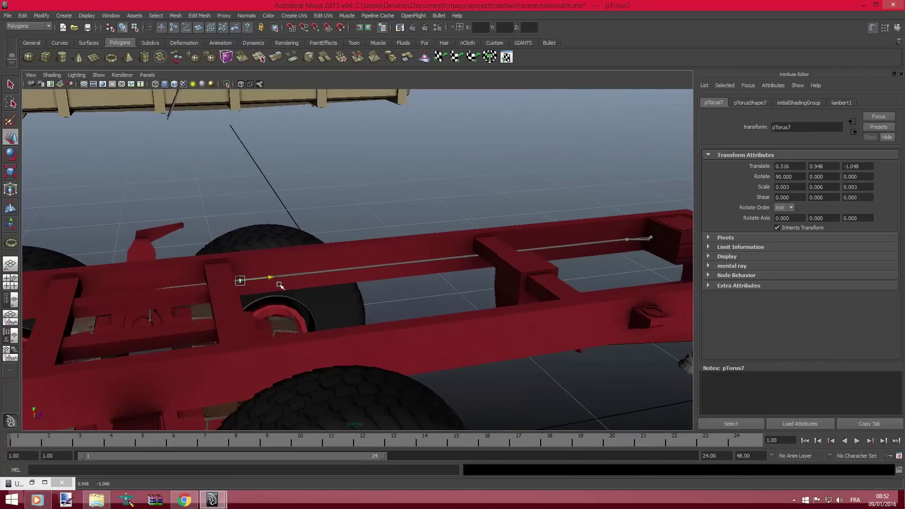
drag(277, 285, 280, 284)
scroll(511, 297, up, 3)
mouse_move(511, 297)
alt+mouse_down()
mouse_move(467, 293)
mouse_move(568, 286)
alt+mouse_up()
mouse_move(489, 283)
mouse_down()
mouse_move(287, 299)
mouse_move(392, 295)
mouse_move(418, 258)
mouse_move(417, 239)
mouse_move(353, 289)
mouse_move(287, 301)
mouse_move(342, 316)
mouse_move(301, 319)
mouse_move(323, 327)
mouse_move(283, 348)
mouse_up()
alt+middle_drag(282, 348, 375, 341)
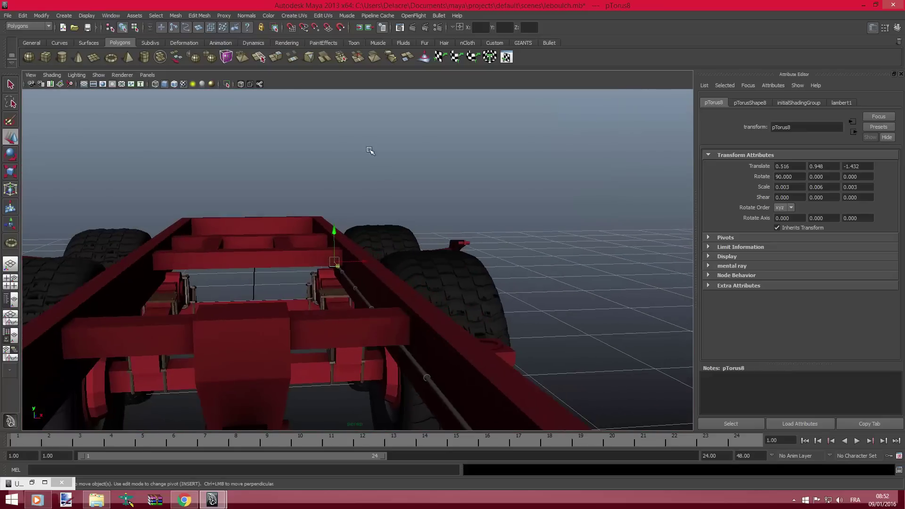
click(372, 151)
mouse_move(372, 151)
alt+mouse_down()
mouse_move(400, 214)
mouse_move(356, 174)
alt+mouse_up()
alt+right_drag(356, 174, 287, 95)
mouse_move(286, 95)
alt+mouse_down()
mouse_move(335, 133)
mouse_move(356, 134)
mouse_move(262, 273)
mouse_move(382, 281)
mouse_move(292, 281)
mouse_move(256, 266)
alt+mouse_up()
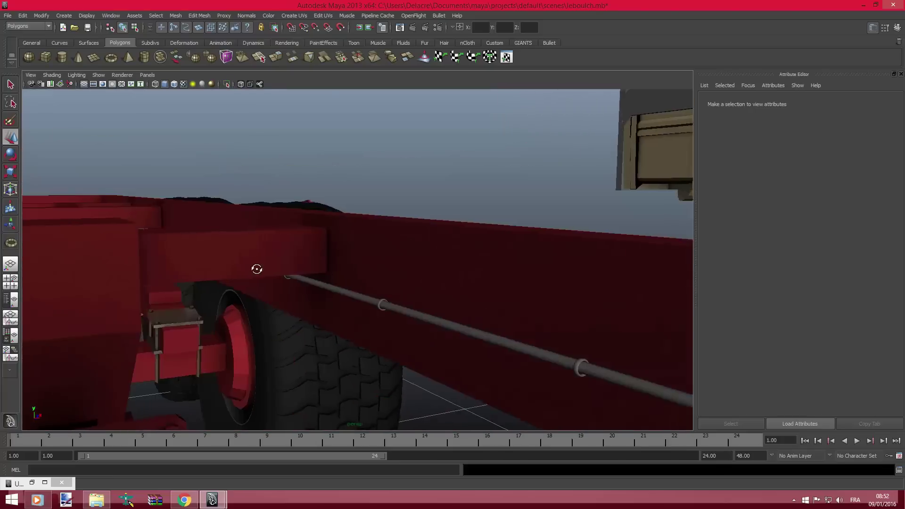
Step: Orbit around the trailer to inspect the finished rod, its rings and the drawbar
alt+right_drag(257, 267, 250, 267)
alt+drag(250, 267, 283, 269)
alt+middle_drag(283, 268, 294, 263)
mouse_move(293, 263)
alt+mouse_down()
mouse_move(269, 272)
mouse_move(293, 259)
mouse_move(80, 259)
mouse_move(157, 277)
mouse_move(269, 260)
alt+mouse_up()
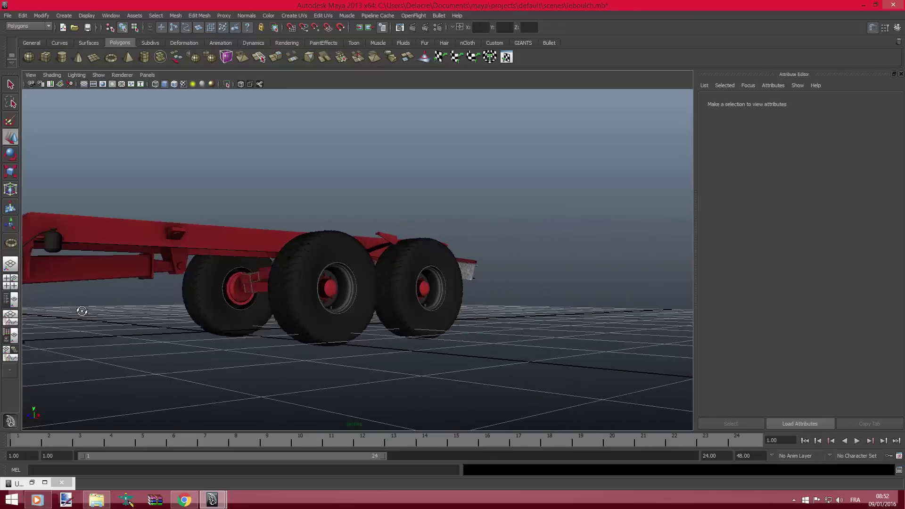
mouse_move(133, 321)
alt+mouse_down()
mouse_move(323, 304)
mouse_move(295, 301)
alt+mouse_up()
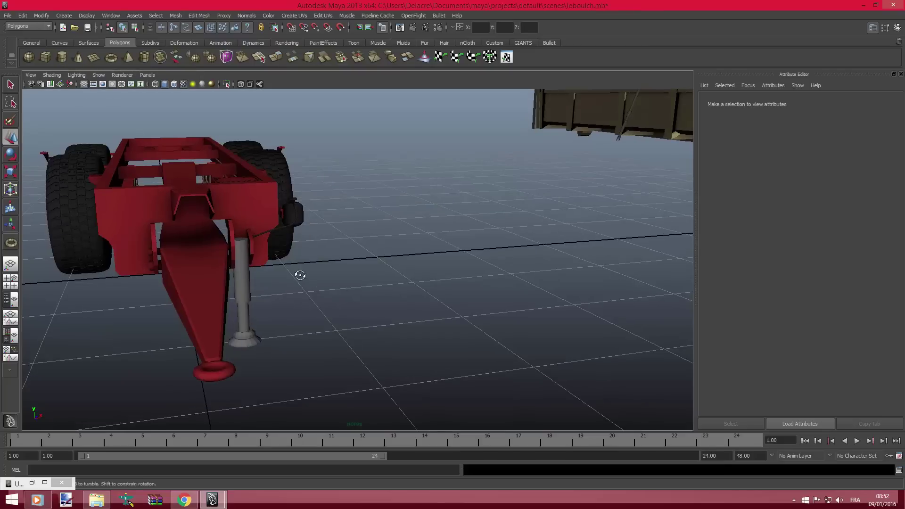
mouse_move(299, 276)
alt+mouse_down()
mouse_move(256, 249)
mouse_move(326, 272)
mouse_move(369, 257)
mouse_move(313, 238)
mouse_move(315, 222)
mouse_move(461, 236)
mouse_move(283, 259)
mouse_move(162, 256)
alt+mouse_up()
alt+right_drag(162, 256, 271, 264)
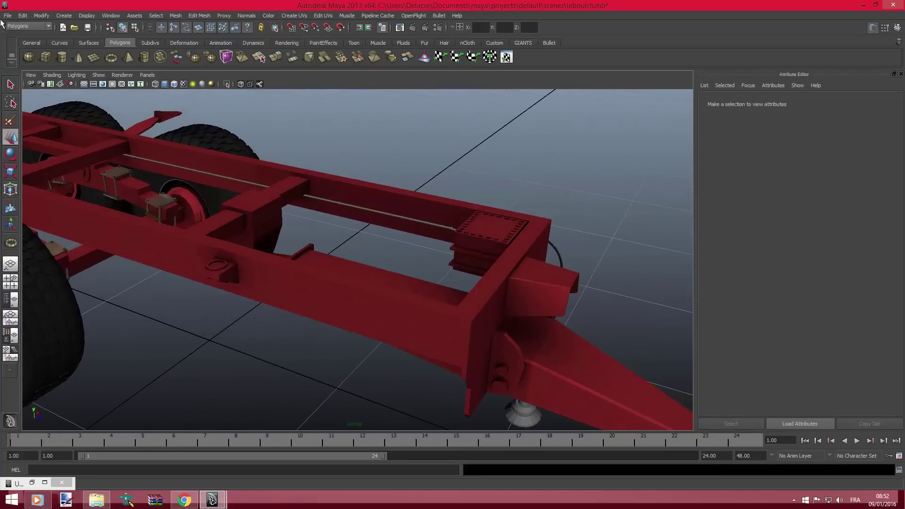
Step: Drag out a small polygon sphere, pSphere1, on the ground grid beside the chassis
click(29, 57)
scroll(344, 250, down, 5)
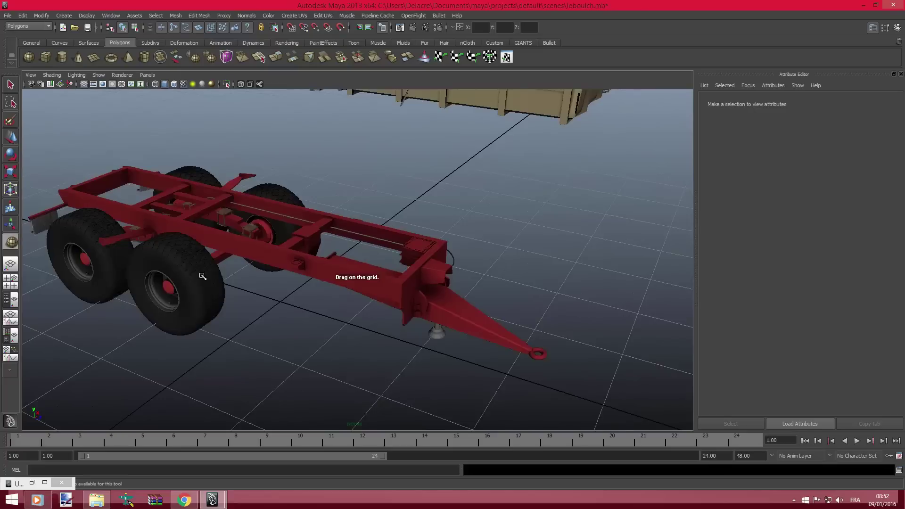
scroll(338, 282, down, 2)
mouse_move(325, 304)
mouse_down()
mouse_move(340, 314)
mouse_move(309, 304)
mouse_up()
key(w)
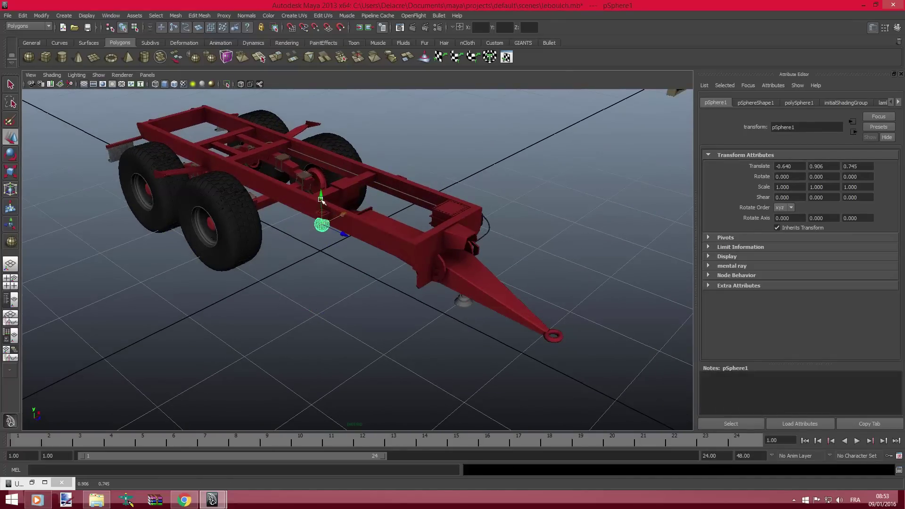
Step: Move the sphere toward the chassis frame and shrink it to about 0.4 scale
mouse_move(318, 188)
alt+mouse_down()
mouse_move(394, 198)
mouse_move(193, 282)
alt+mouse_up()
scroll(395, 198, up, 5)
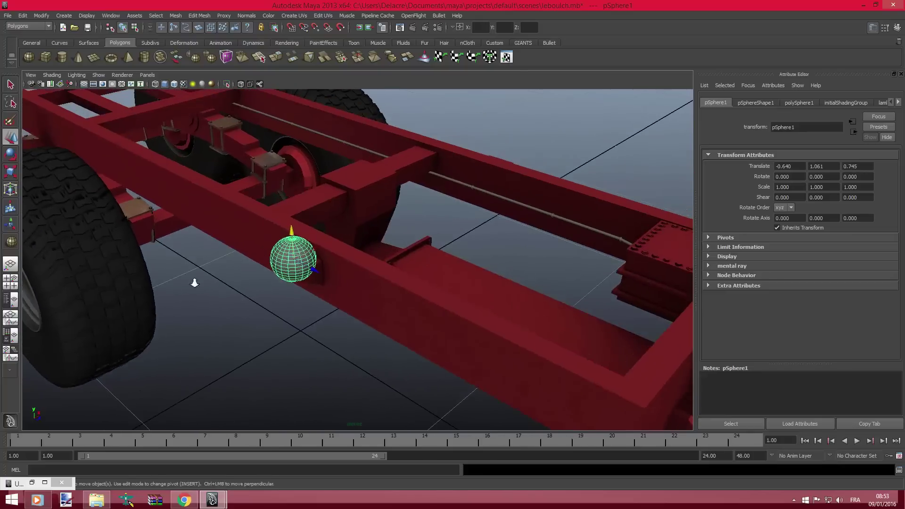
scroll(269, 277, up, 2)
drag(289, 270, 1, 164)
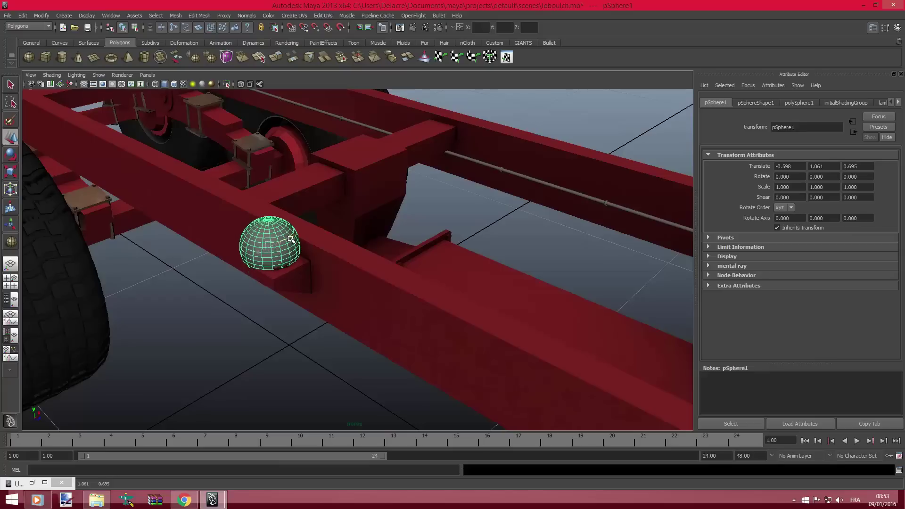
click(10, 172)
drag(270, 249, 246, 243)
mouse_move(246, 244)
alt+mouse_down()
mouse_move(286, 253)
mouse_move(303, 232)
mouse_move(269, 304)
mouse_move(213, 247)
mouse_move(249, 257)
mouse_move(289, 196)
mouse_move(234, 249)
mouse_move(281, 219)
alt+mouse_up()
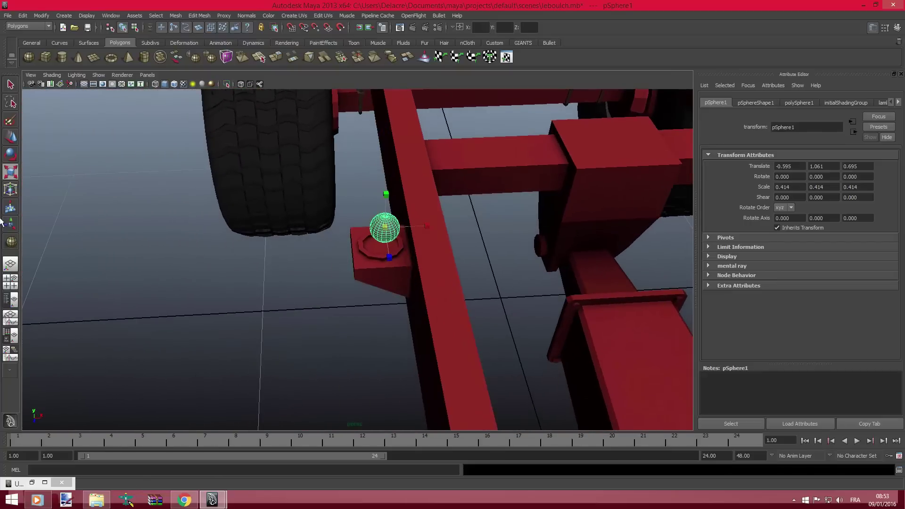
Step: Nudge the sphere sideways and along the frame onto the bracket
click(9, 191)
drag(419, 228, 414, 226)
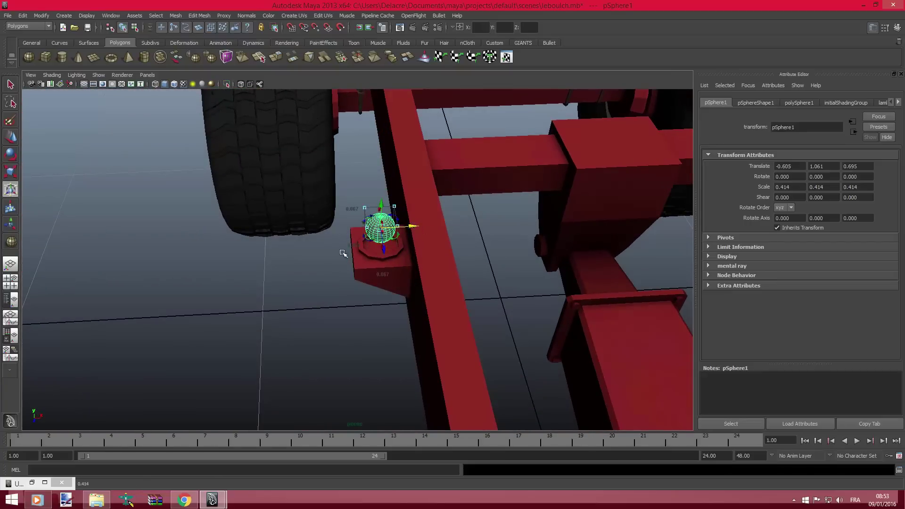
mouse_move(343, 254)
alt+mouse_down()
mouse_move(447, 251)
mouse_move(367, 287)
alt+mouse_up()
mouse_move(417, 236)
mouse_down()
mouse_move(376, 233)
mouse_move(336, 187)
mouse_move(304, 175)
mouse_move(378, 225)
mouse_move(232, 320)
mouse_move(353, 313)
mouse_move(292, 314)
mouse_up()
Step: Enlarge the sphere to cover the bracket bolt and settle it slightly raised on the bracket
click(10, 173)
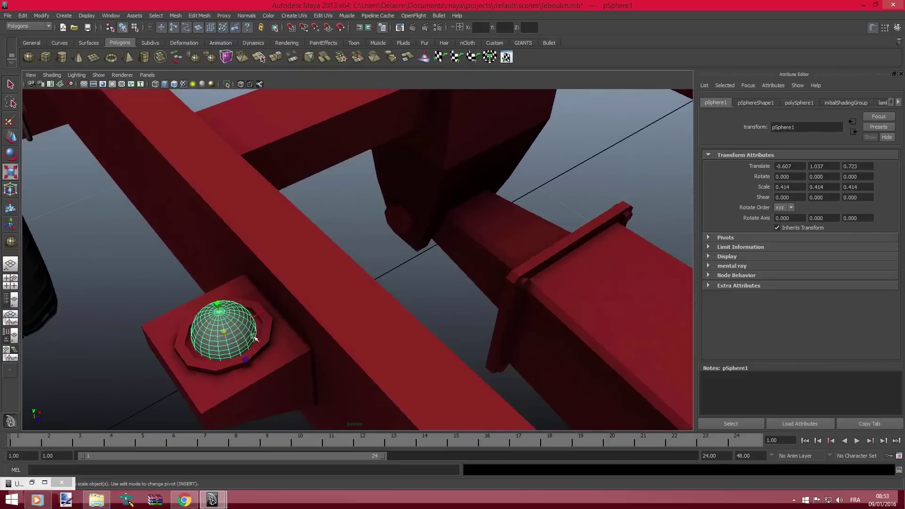
mouse_move(222, 333)
mouse_down()
mouse_move(212, 337)
mouse_move(366, 330)
mouse_move(424, 346)
mouse_move(443, 332)
mouse_up()
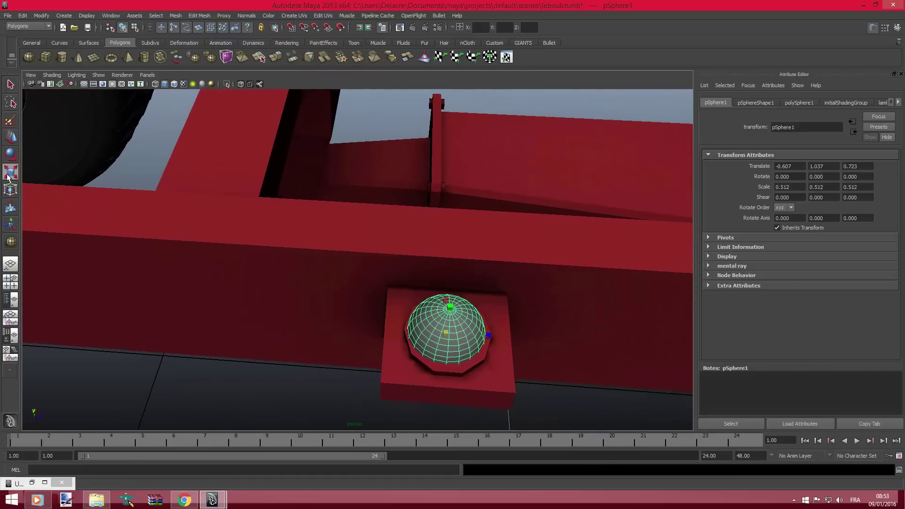
click(11, 137)
drag(478, 334, 357, 319)
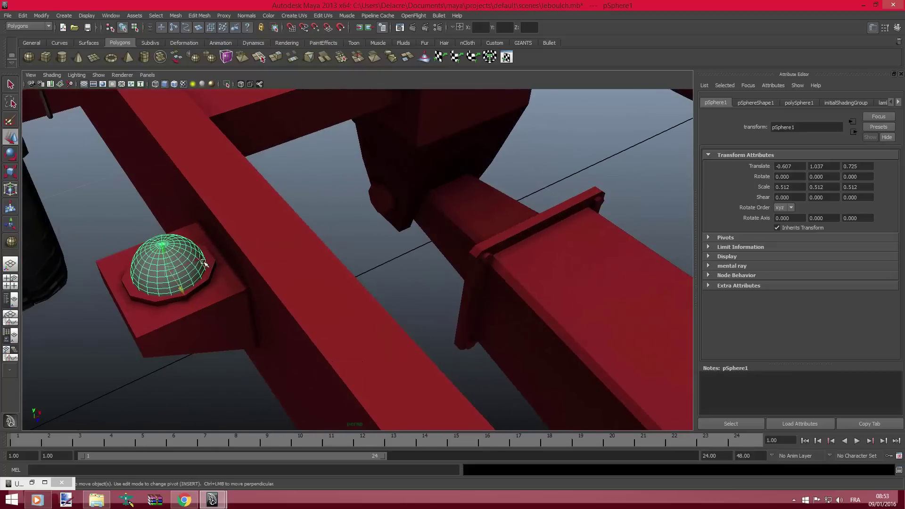
mouse_move(199, 260)
mouse_down()
mouse_move(186, 261)
mouse_move(174, 243)
mouse_move(338, 338)
mouse_move(308, 325)
mouse_move(374, 344)
mouse_move(348, 334)
mouse_up()
drag(321, 251, 322, 243)
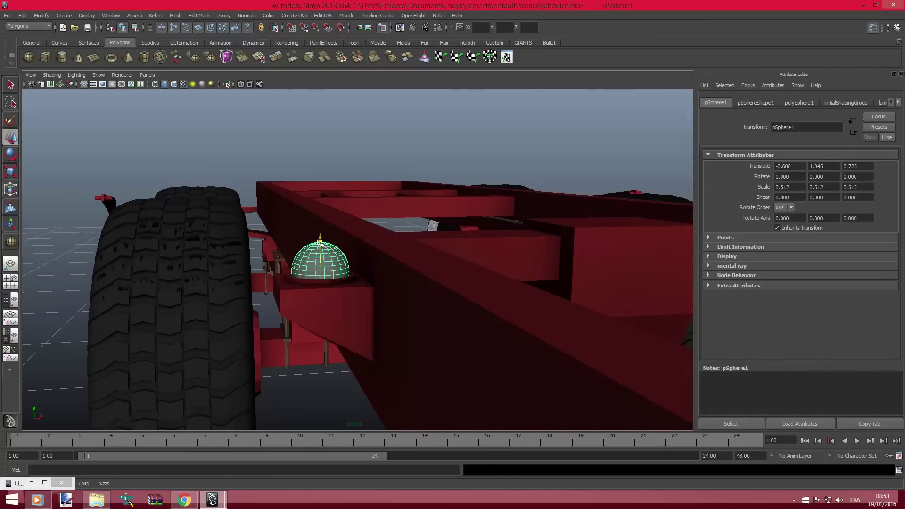
mouse_move(320, 244)
alt+mouse_down()
mouse_move(334, 273)
mouse_move(388, 291)
mouse_move(371, 297)
mouse_move(626, 325)
mouse_move(395, 274)
mouse_move(453, 303)
mouse_move(430, 294)
alt+mouse_up()
Step: Duplicate the cap and seat the copy, pSphere2, at X 0.665 on the right-hand bracket
key(ctrl+d)
mouse_move(363, 268)
mouse_down()
mouse_move(519, 305)
mouse_move(327, 273)
mouse_up()
alt+right_drag(327, 273, 454, 289)
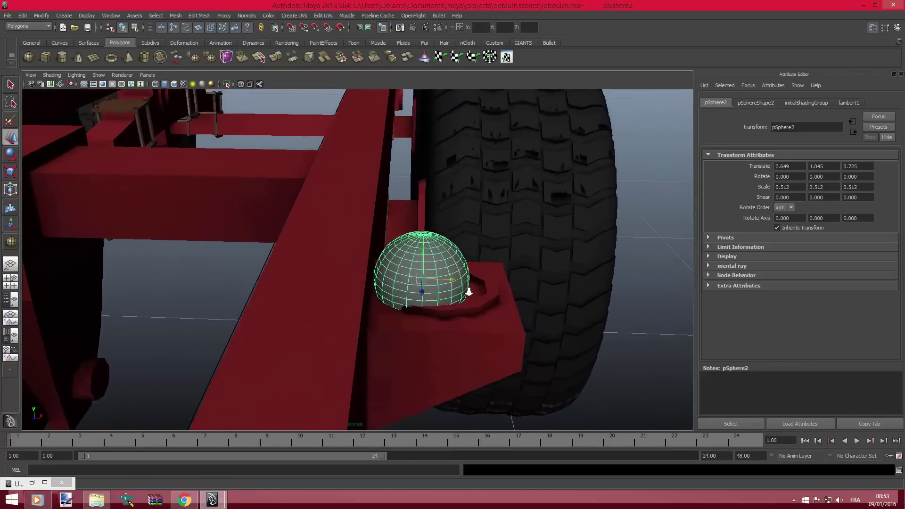
mouse_move(453, 278)
mouse_down()
mouse_move(477, 296)
mouse_move(426, 377)
mouse_move(404, 388)
mouse_up()
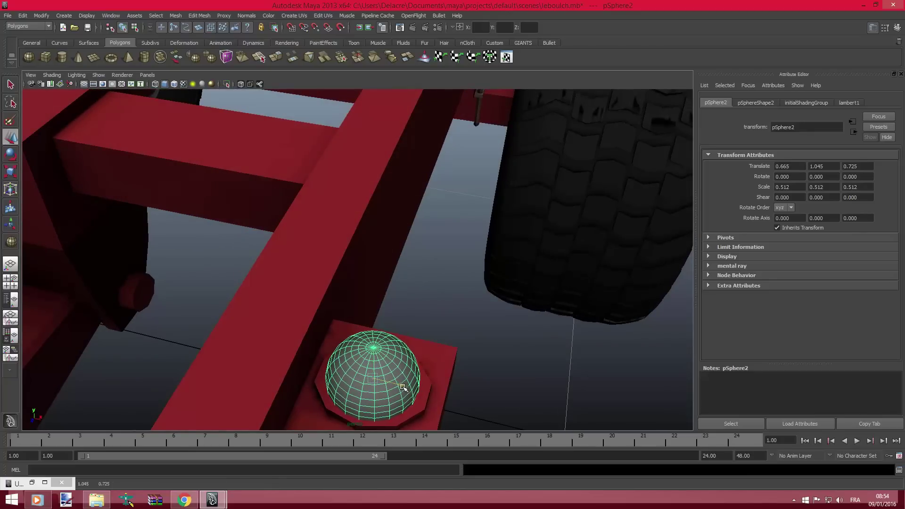
mouse_move(261, 265)
alt+mouse_down()
mouse_move(251, 236)
mouse_move(401, 277)
alt+mouse_up()
alt+drag(457, 287, 278, 327)
Step: Deselect the cap and orbit and pan to the front of the frame above the drawbar
click(278, 328)
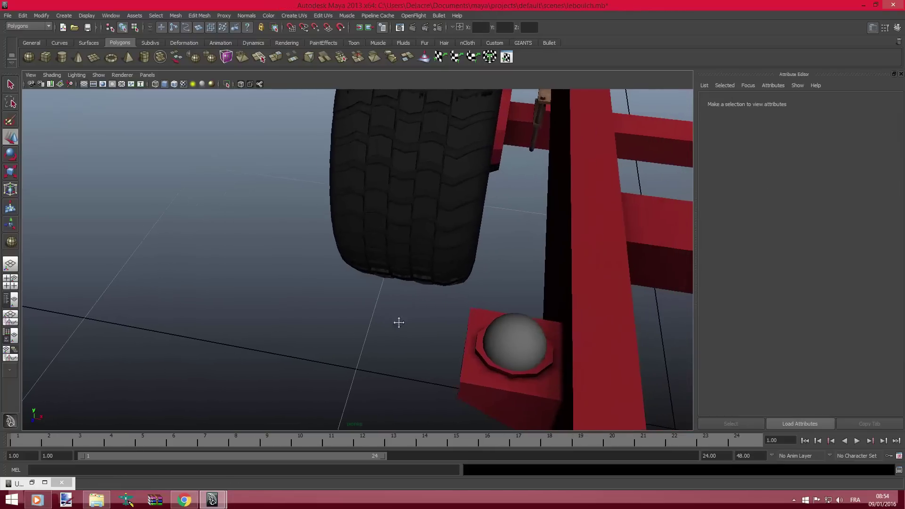
mouse_move(398, 319)
alt+mouse_down()
mouse_move(333, 269)
mouse_move(486, 287)
mouse_move(167, 285)
mouse_move(360, 323)
mouse_move(289, 329)
mouse_move(477, 313)
mouse_move(418, 320)
mouse_move(263, 312)
mouse_move(325, 315)
alt+mouse_up()
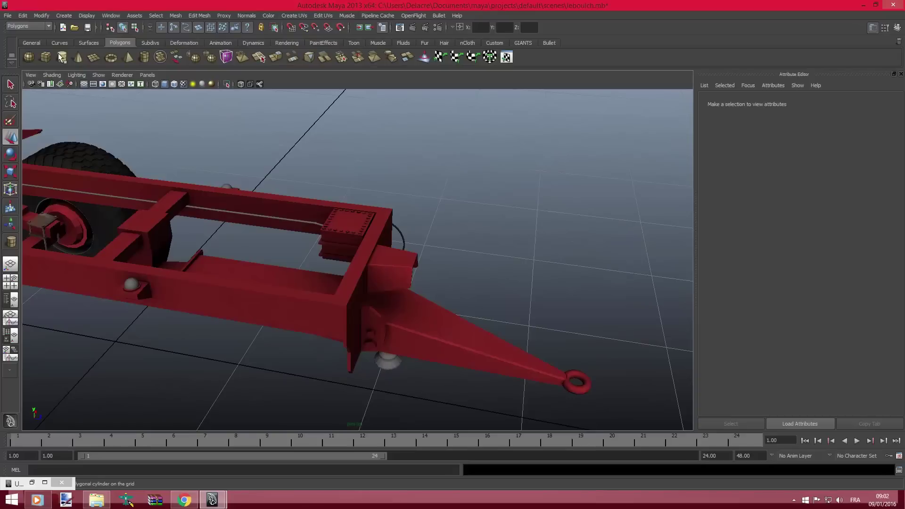
mouse_move(130, 126)
alt+mouse_down()
mouse_move(246, 177)
mouse_move(208, 180)
mouse_move(174, 163)
mouse_move(255, 174)
mouse_move(418, 225)
alt+mouse_up()
alt+middle_drag(417, 225, 327, 159)
mouse_move(346, 297)
alt+mouse_down()
mouse_move(325, 308)
mouse_move(324, 142)
mouse_move(275, 78)
mouse_move(292, 91)
alt+mouse_up()
Step: Give the cylinder 50 height subdivisions in its polyCylinder4 construction settings
scroll(292, 91, down, 3)
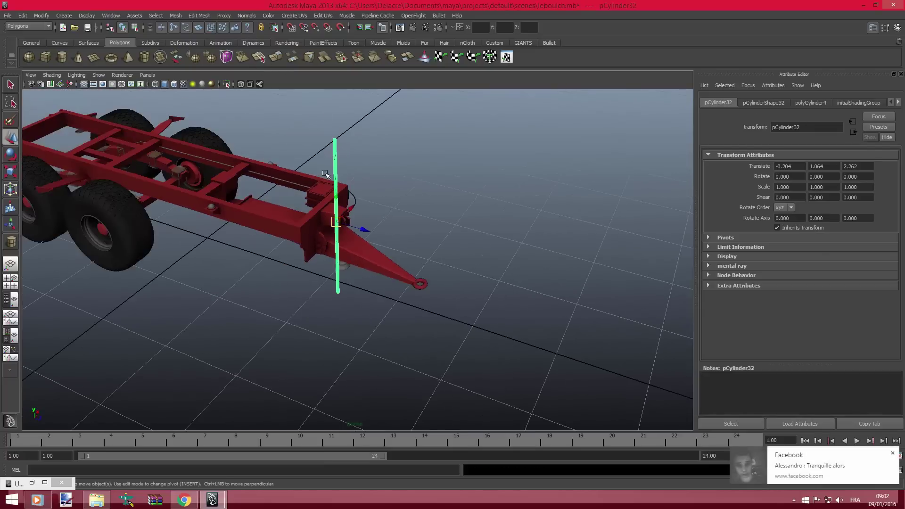
click(793, 102)
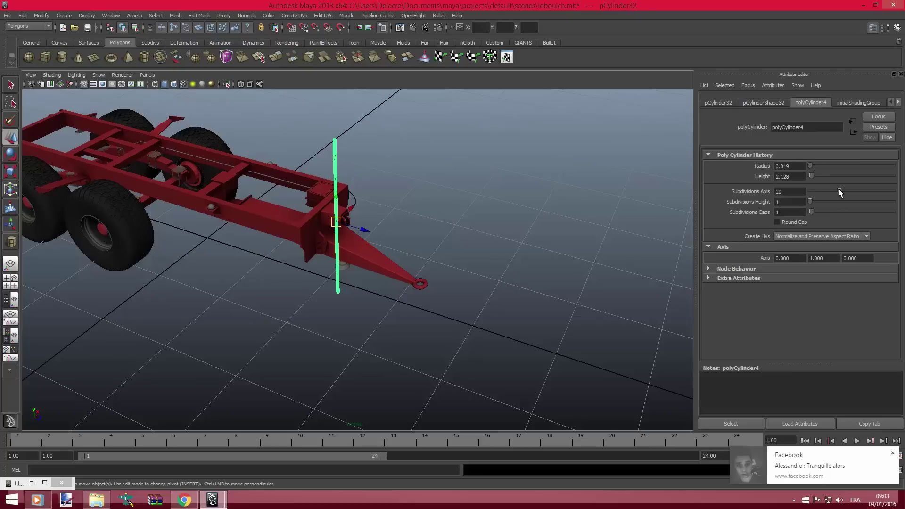
drag(810, 202, 904, 207)
scroll(597, 178, up, 3)
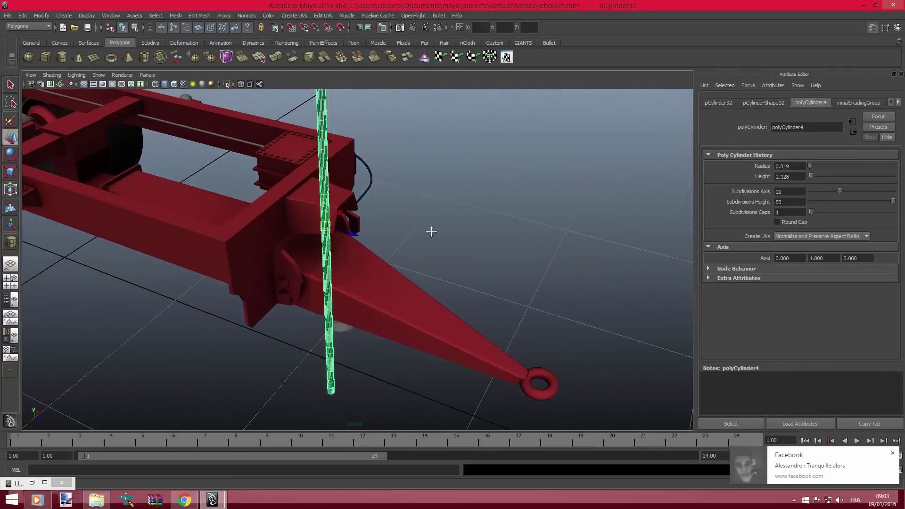
scroll(330, 233, up, 2)
scroll(329, 233, down, 1)
Step: Lay the cylinder flat by setting Rotate X to exactly 90 degrees
click(8, 154)
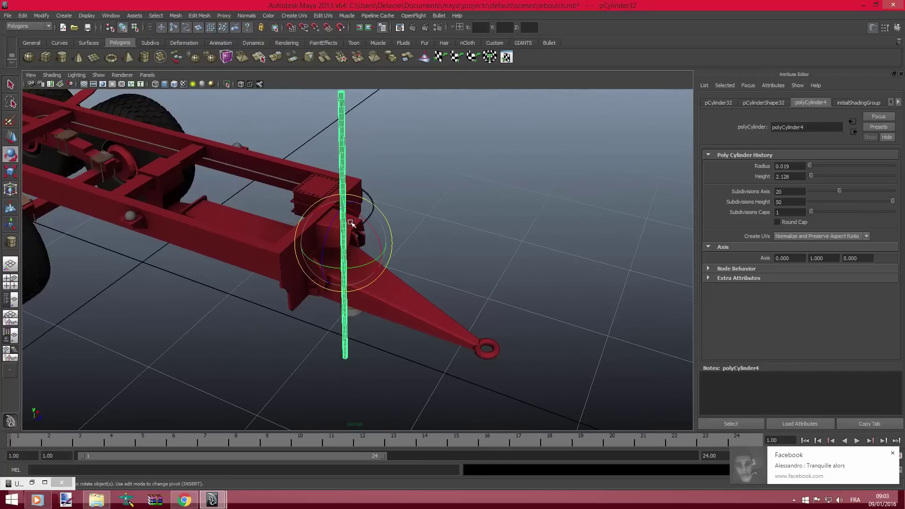
mouse_move(359, 219)
mouse_down()
mouse_move(390, 273)
mouse_move(317, 245)
mouse_up()
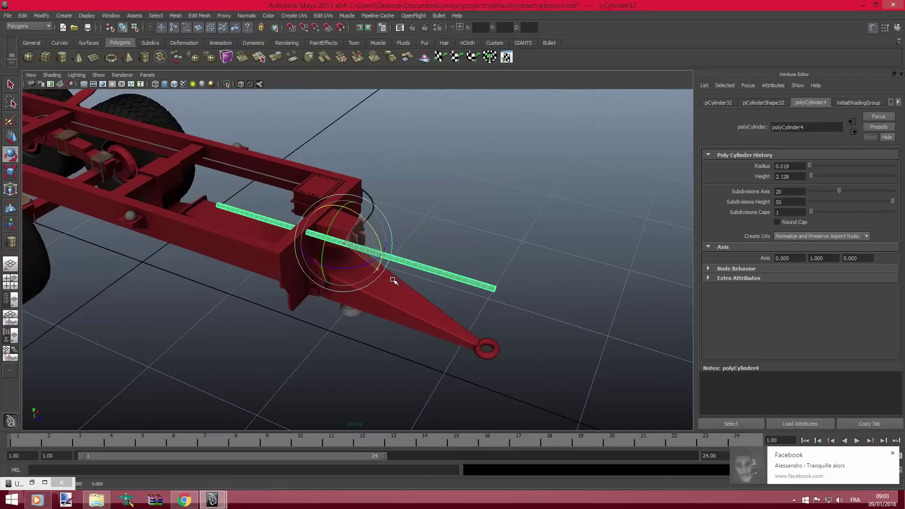
click(726, 102)
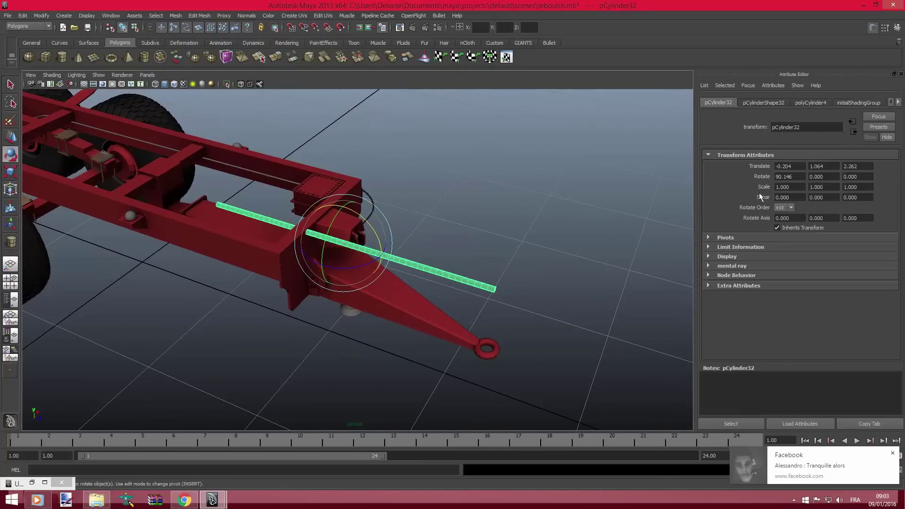
text(90)
key(Return)
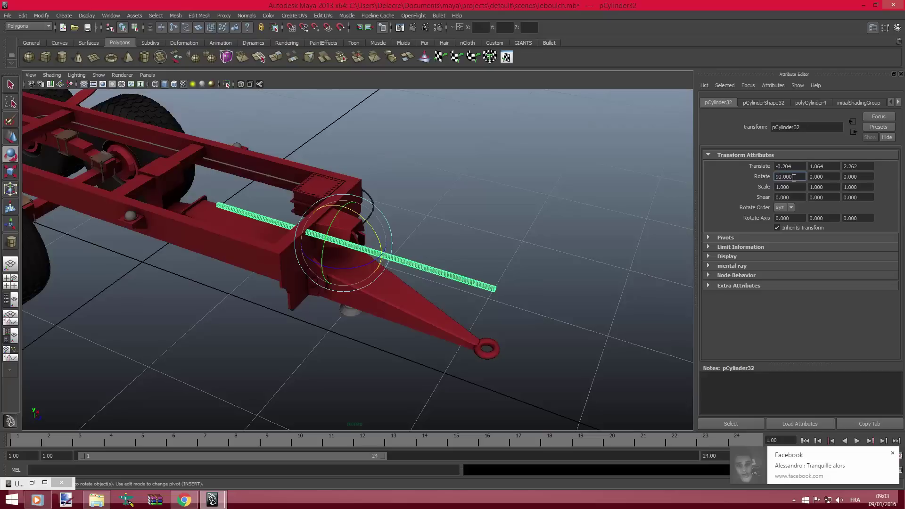
click(10, 189)
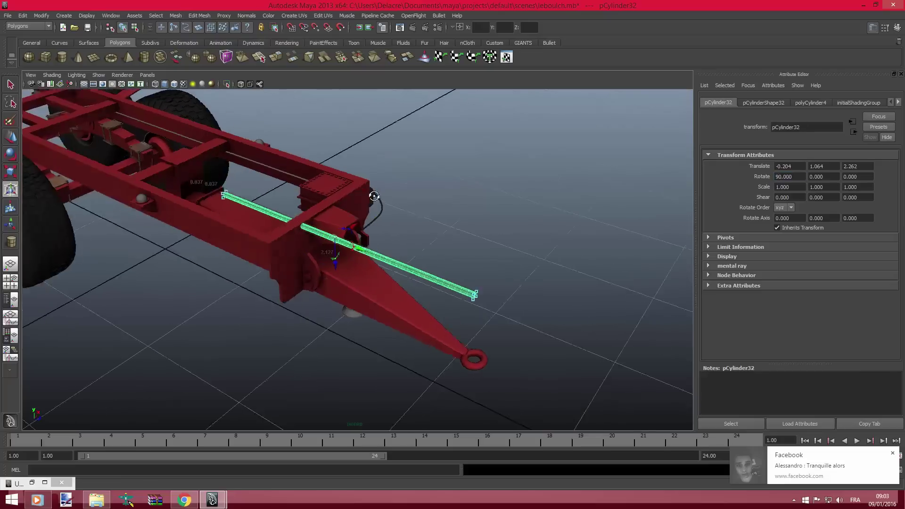
mouse_move(359, 198)
alt+mouse_down()
mouse_move(296, 170)
mouse_move(329, 205)
mouse_move(316, 226)
mouse_move(341, 230)
mouse_move(234, 204)
mouse_move(401, 263)
mouse_move(403, 271)
mouse_move(354, 289)
mouse_move(411, 295)
alt+mouse_up()
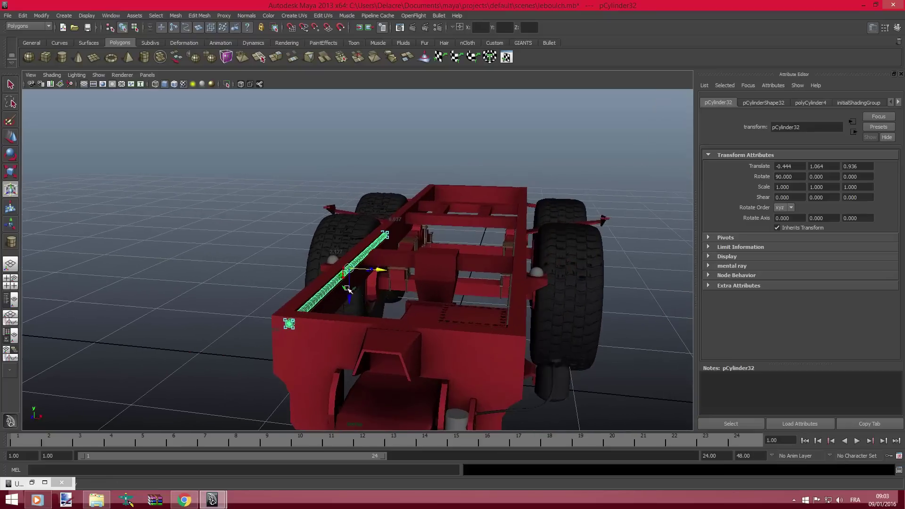
Step: Lower the rod to Y 0.924, scale it to 0.430, and slide it along Z to 1.106
mouse_move(348, 296)
mouse_down()
mouse_move(350, 316)
mouse_move(336, 310)
mouse_up()
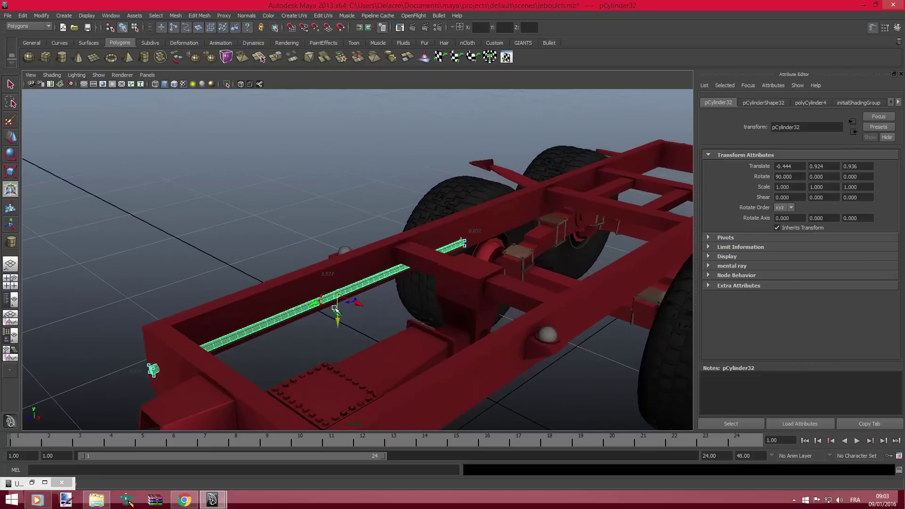
click(8, 176)
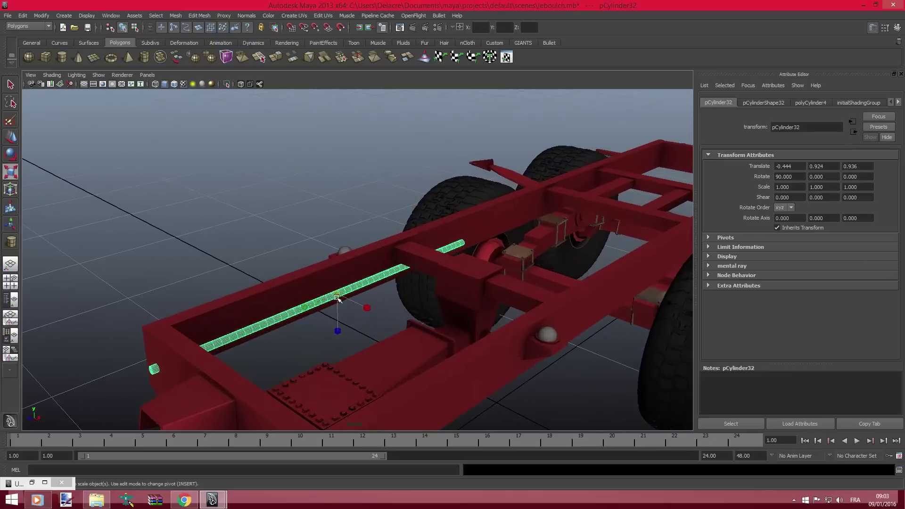
mouse_move(337, 298)
mouse_down()
mouse_move(222, 275)
mouse_move(323, 292)
mouse_move(269, 261)
mouse_move(317, 265)
mouse_move(302, 265)
mouse_up()
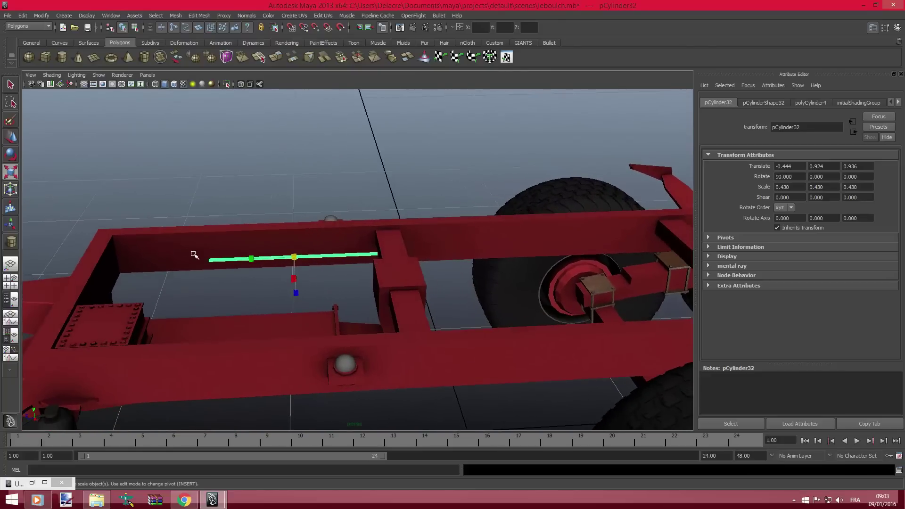
click(11, 138)
mouse_move(263, 259)
mouse_down()
mouse_move(198, 248)
mouse_move(400, 253)
mouse_move(317, 240)
mouse_move(222, 162)
mouse_move(324, 206)
mouse_move(296, 217)
mouse_move(472, 200)
mouse_move(467, 220)
mouse_move(379, 172)
mouse_move(469, 174)
mouse_move(430, 173)
mouse_move(426, 160)
mouse_up()
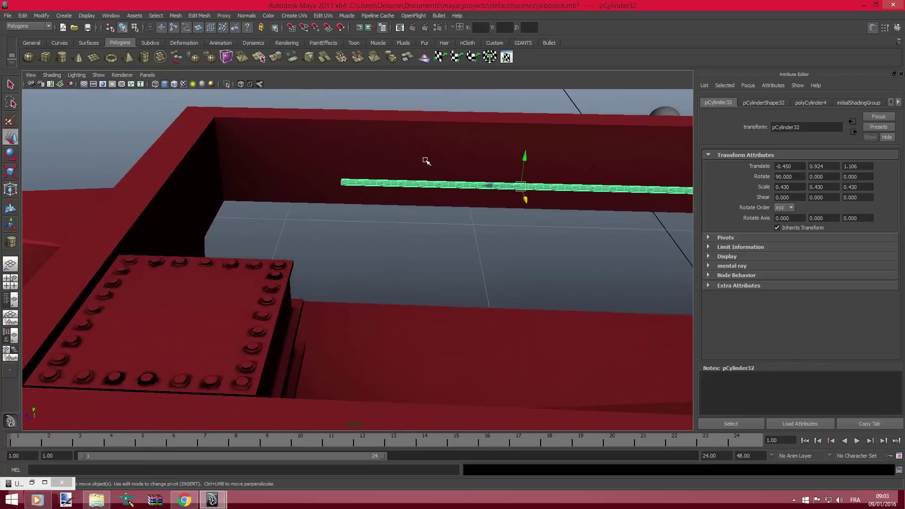
Step: Select the rod's end vertices and stretch them out and down into the frame corner
right_drag(367, 183, 321, 165)
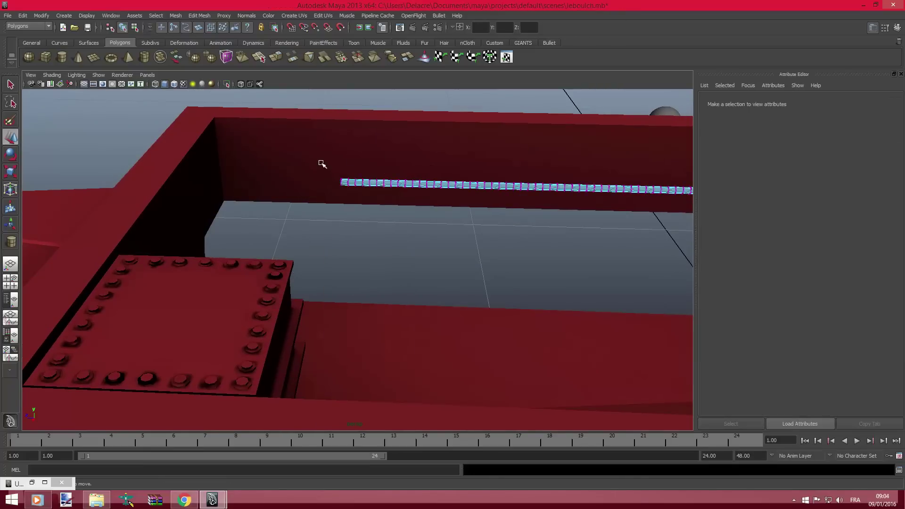
drag(322, 163, 411, 196)
middle_drag(351, 184, 155, 174)
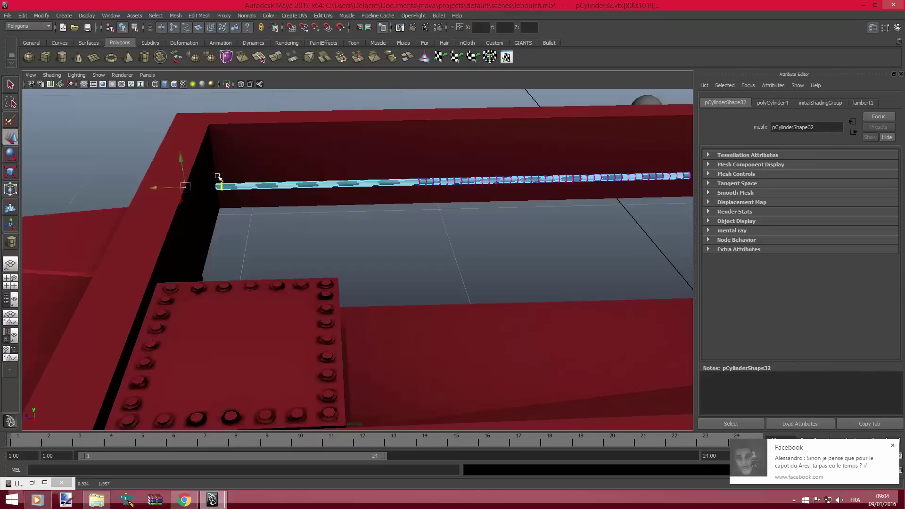
drag(215, 176, 225, 195)
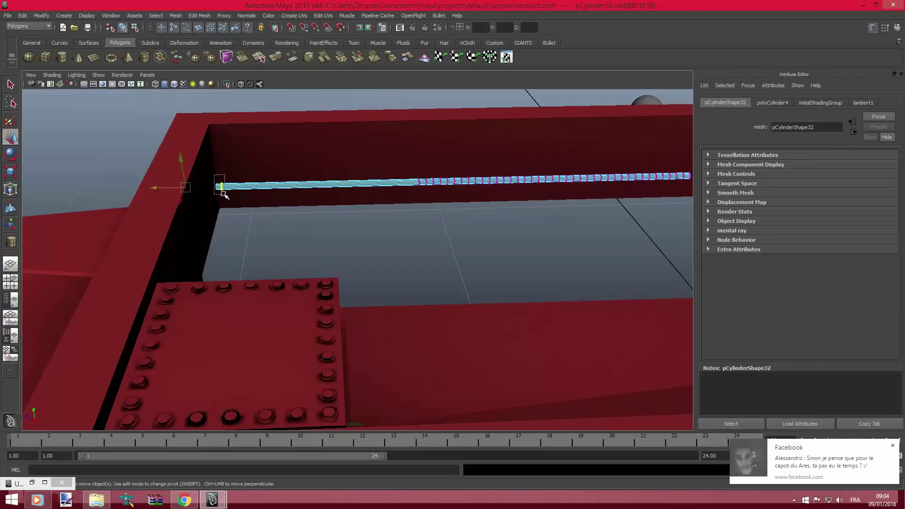
click(214, 175)
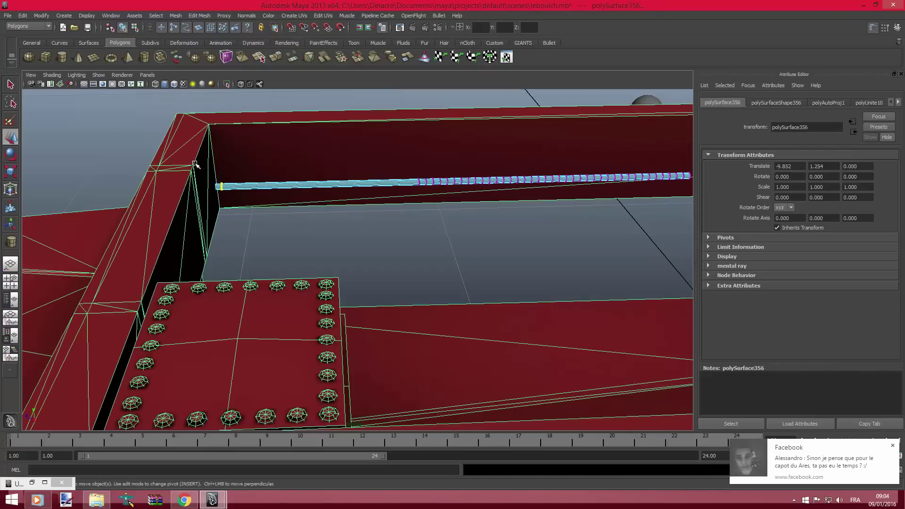
key(ctrl+z)
mouse_move(232, 177)
alt+mouse_down()
mouse_move(269, 166)
mouse_move(256, 171)
alt+mouse_up()
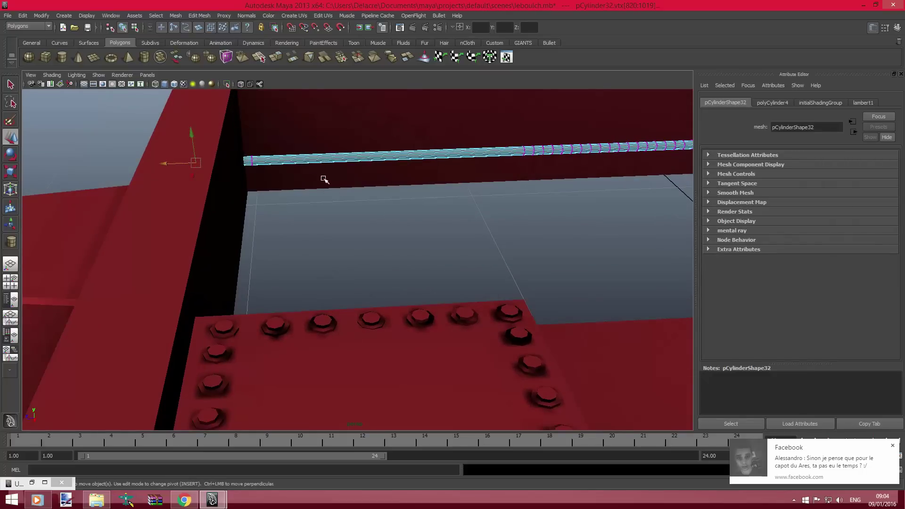
alt+drag(382, 197, 302, 196)
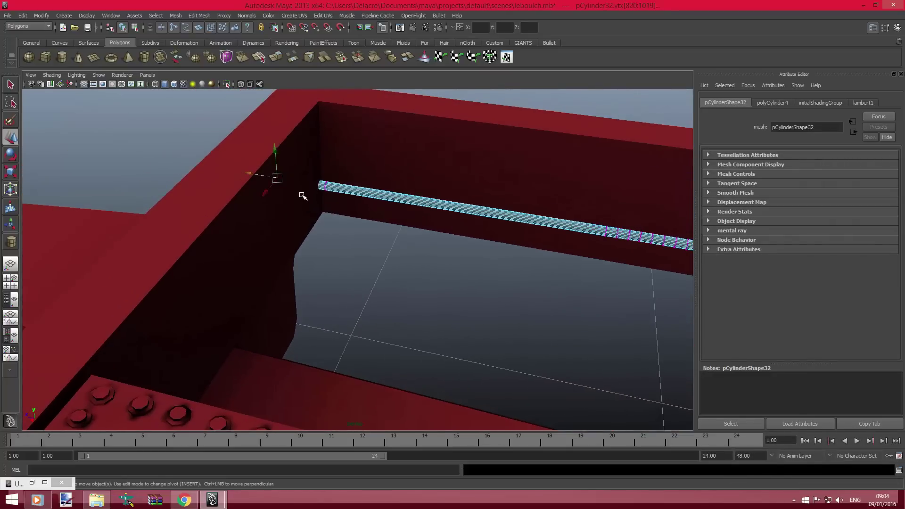
middle_drag(263, 191, 247, 191)
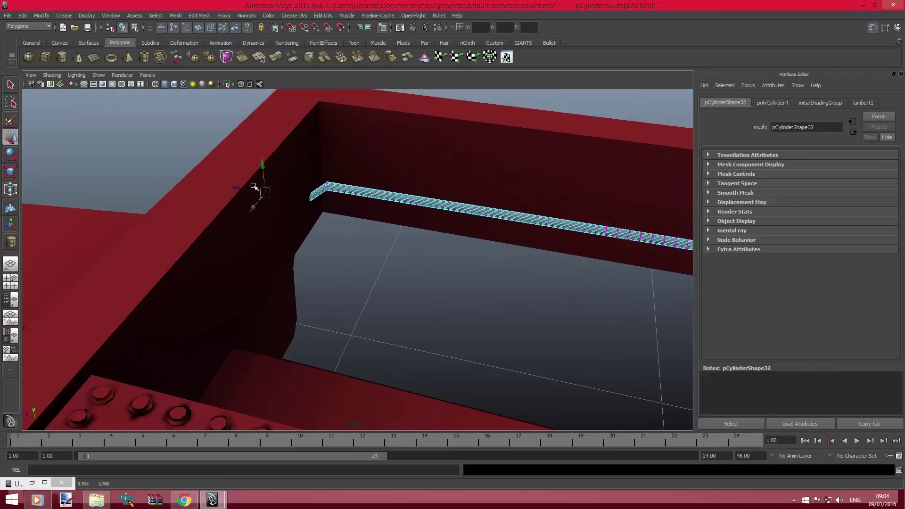
Step: Rotate and shift the end vertices to bend the rod's end downward around the corner
click(7, 157)
drag(272, 216, 317, 211)
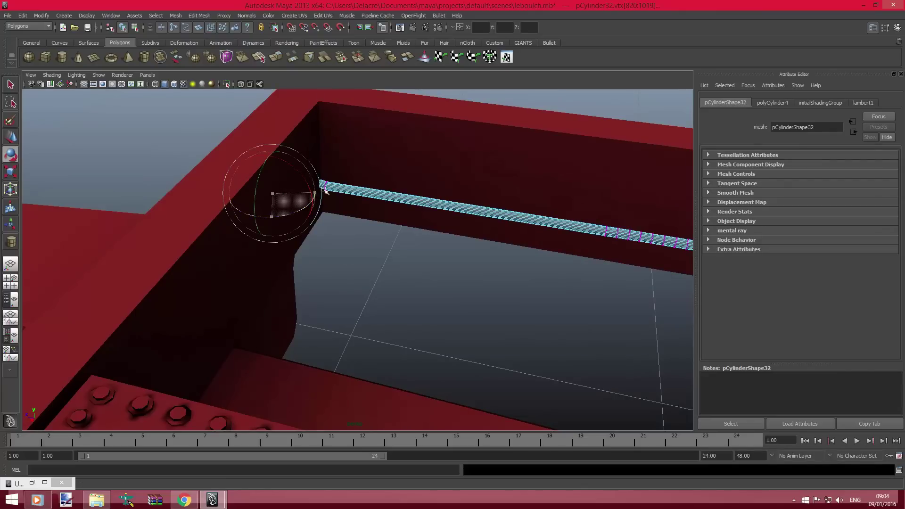
drag(290, 150, 306, 176)
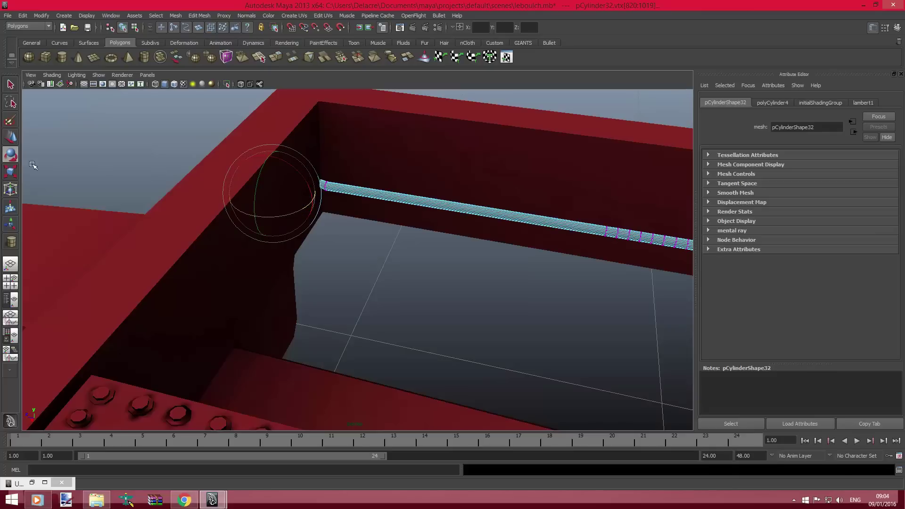
click(11, 141)
mouse_move(242, 190)
mouse_down()
mouse_move(271, 213)
mouse_move(264, 232)
mouse_move(305, 248)
mouse_move(273, 232)
mouse_move(256, 245)
mouse_move(241, 235)
mouse_move(309, 224)
mouse_up()
click(11, 156)
Step: Pull the rod's bent end further out and level its end ring
click(9, 137)
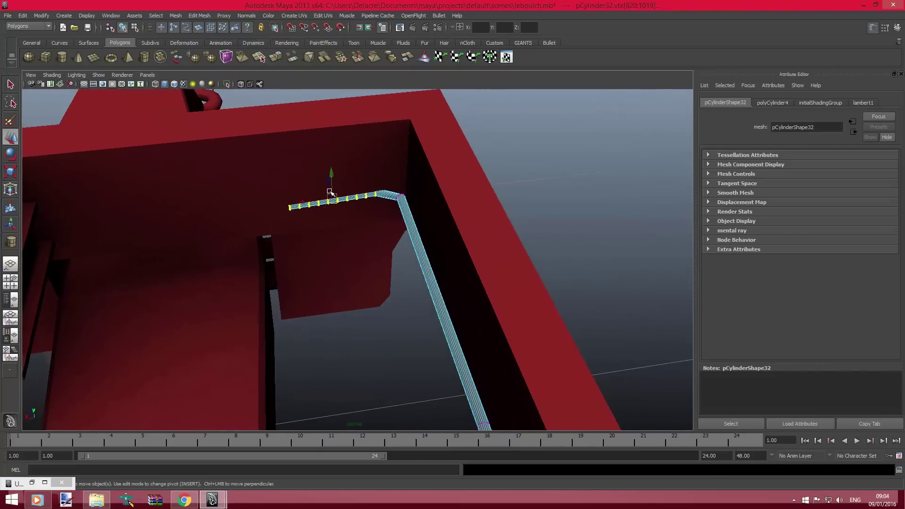
mouse_move(328, 183)
mouse_down()
mouse_move(307, 173)
mouse_move(321, 167)
mouse_move(360, 196)
mouse_up()
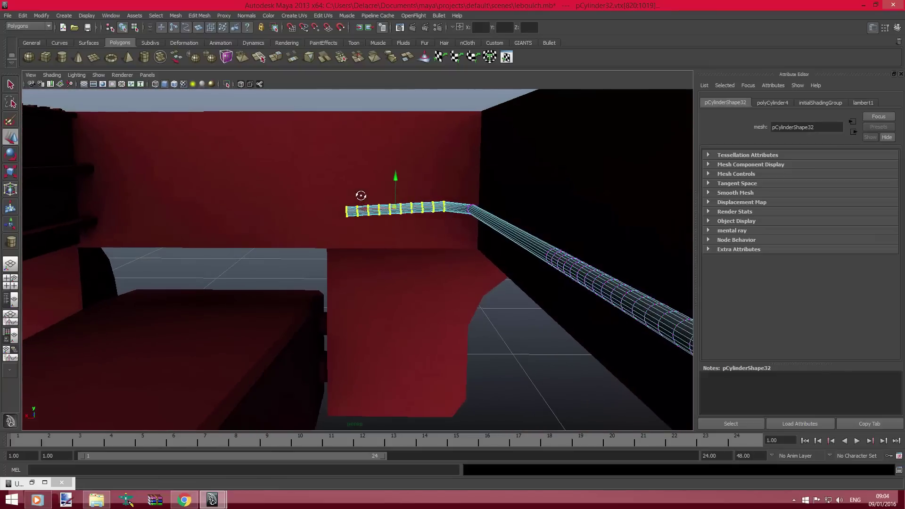
click(12, 158)
drag(373, 174, 374, 171)
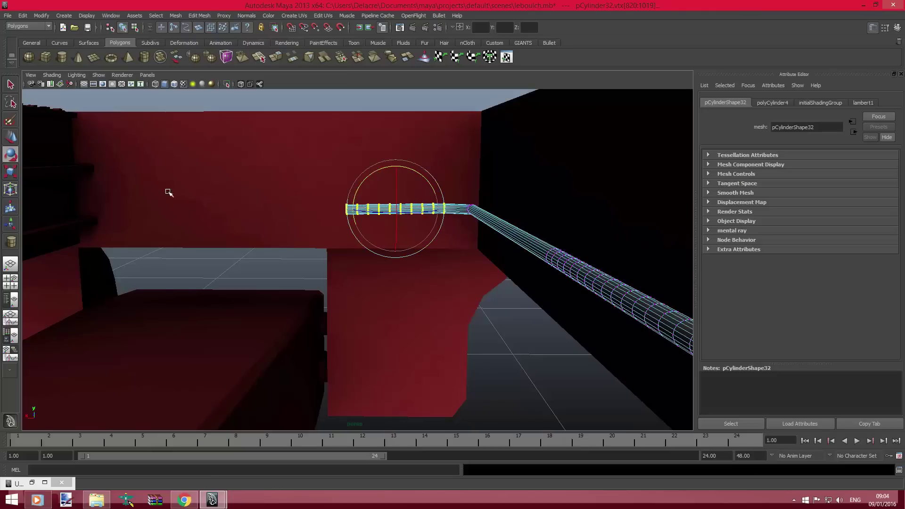
mouse_move(169, 192)
alt+mouse_down()
mouse_move(304, 222)
mouse_move(279, 222)
mouse_move(309, 218)
mouse_move(256, 233)
mouse_move(210, 231)
alt+mouse_up()
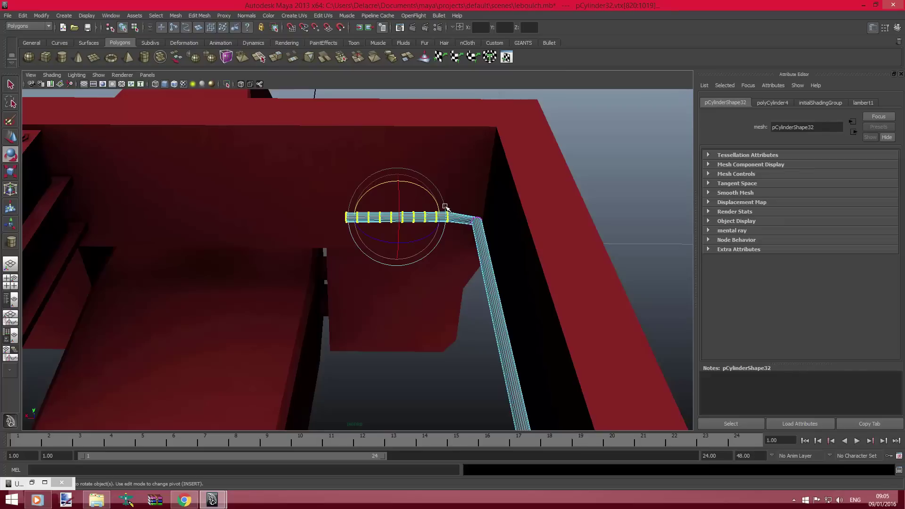
Step: Tidy the rod's corner bend by moving, rotating and raising the corner vertices
shift+drag(485, 224, 480, 229)
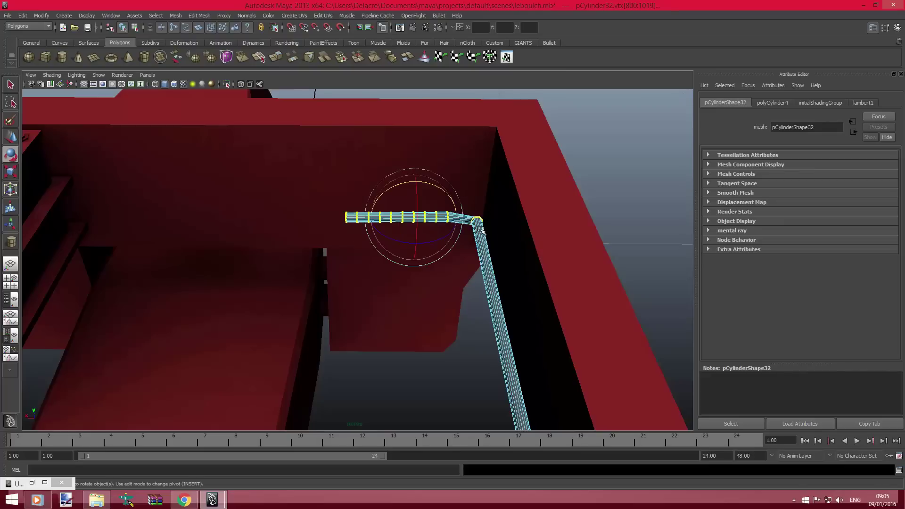
click(11, 138)
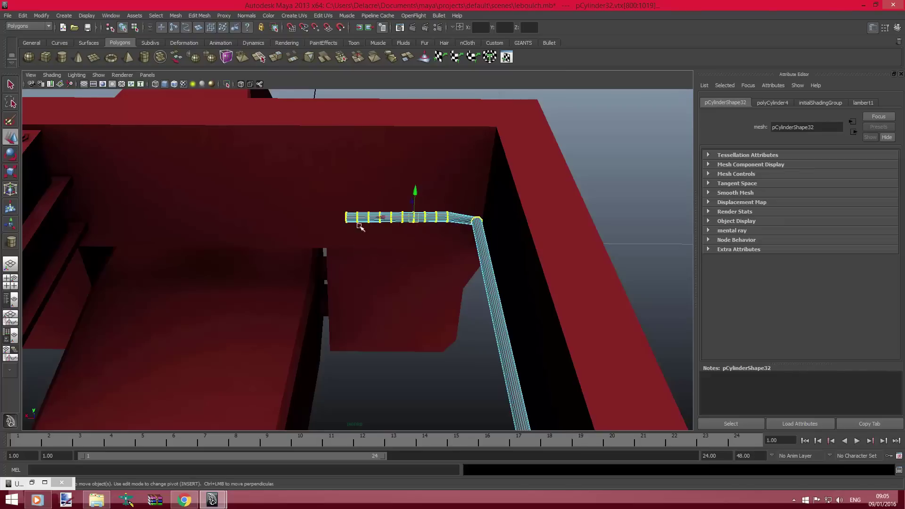
alt+drag(360, 227, 381, 201)
middle_drag(393, 191, 387, 214)
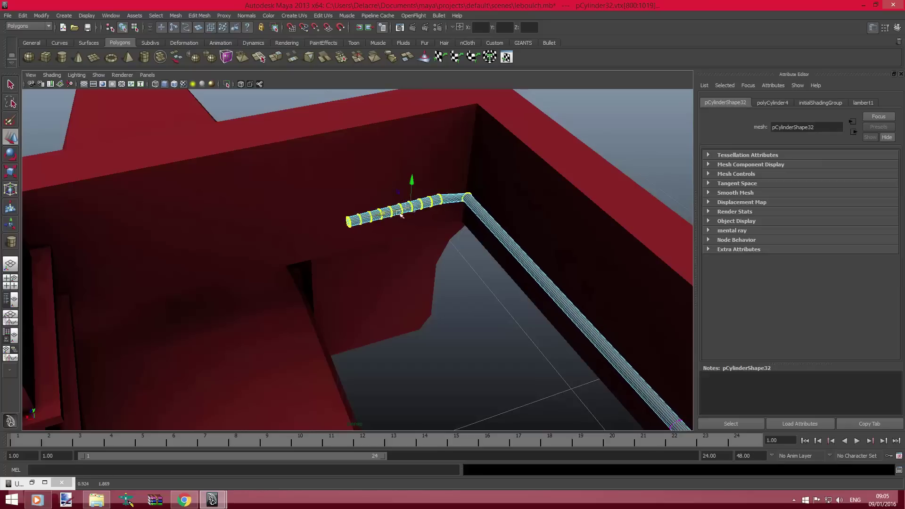
alt+drag(401, 214, 491, 238)
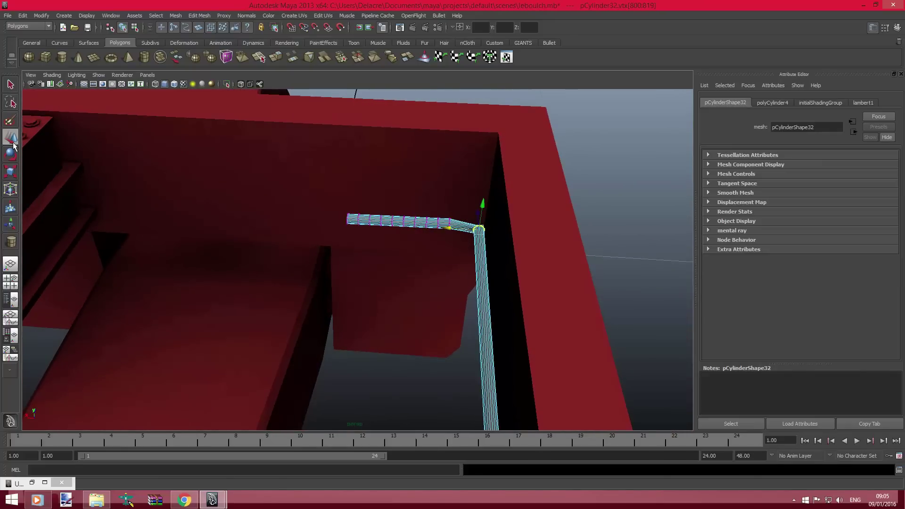
click(11, 154)
drag(450, 245, 449, 238)
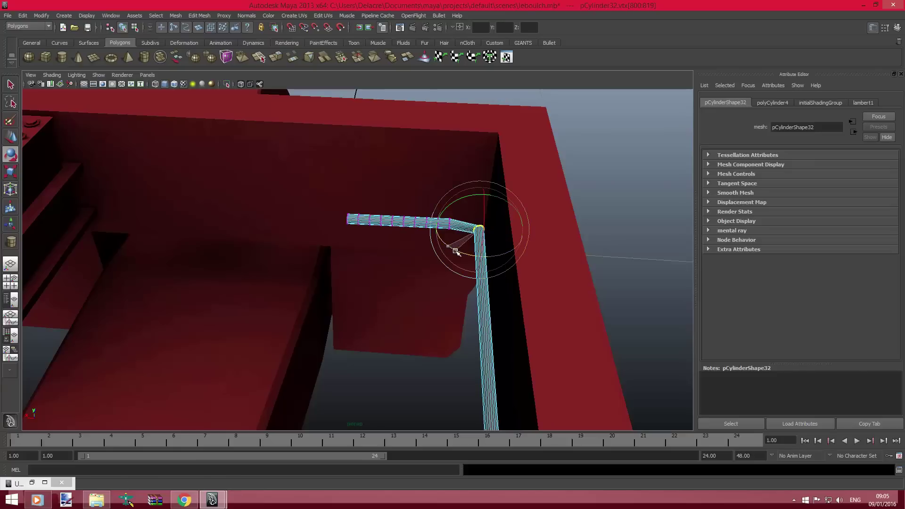
click(12, 136)
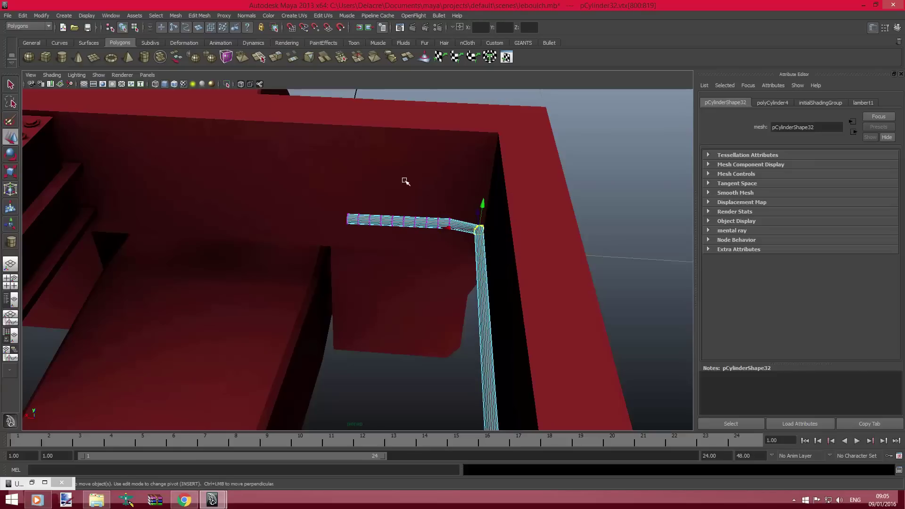
drag(478, 216, 477, 212)
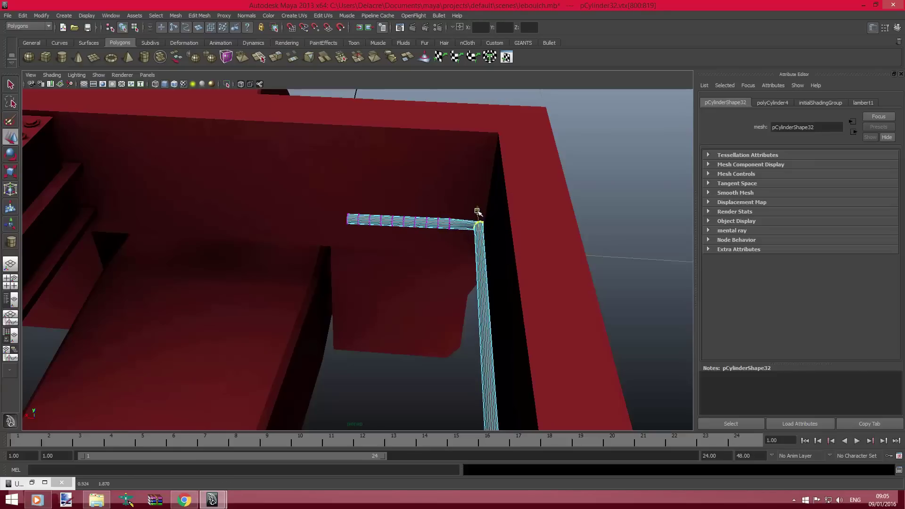
click(11, 155)
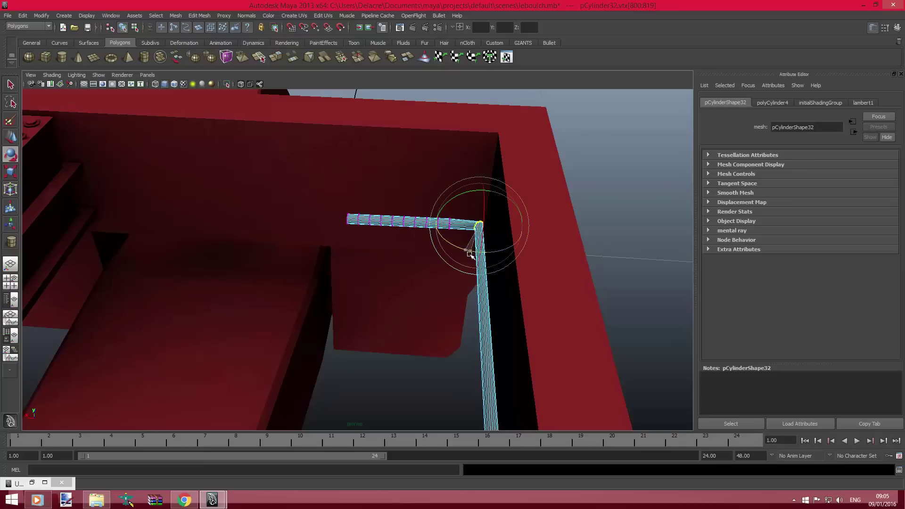
Step: Slide the rod's end vertex rings further left along the beam
mouse_move(473, 254)
alt+mouse_down()
mouse_move(400, 239)
mouse_move(403, 218)
alt+mouse_up()
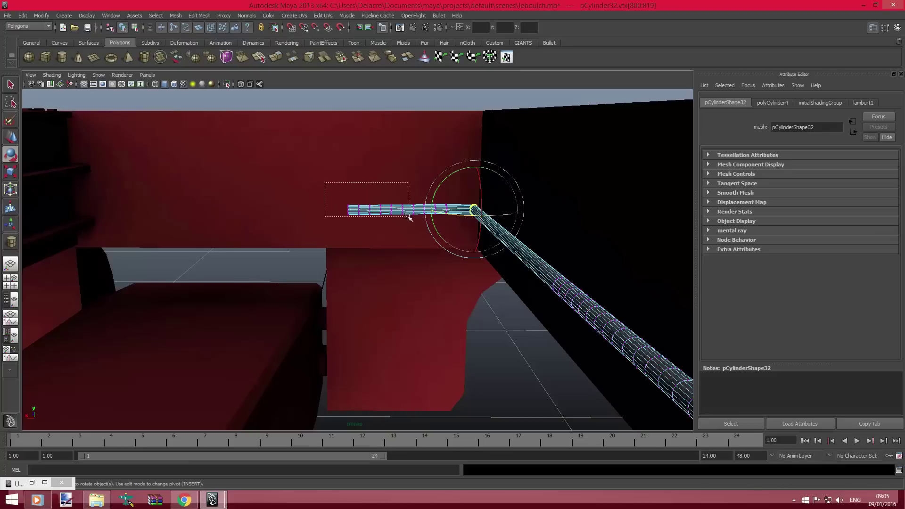
drag(325, 183, 433, 225)
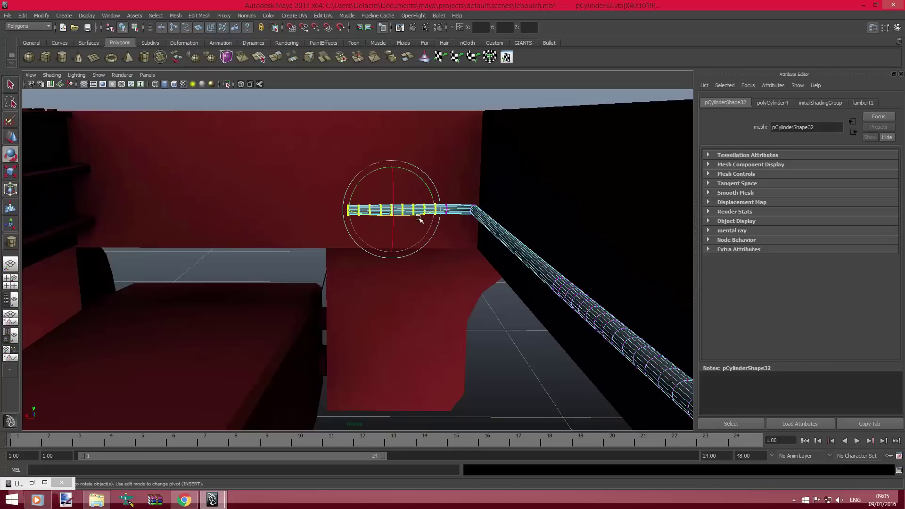
click(12, 136)
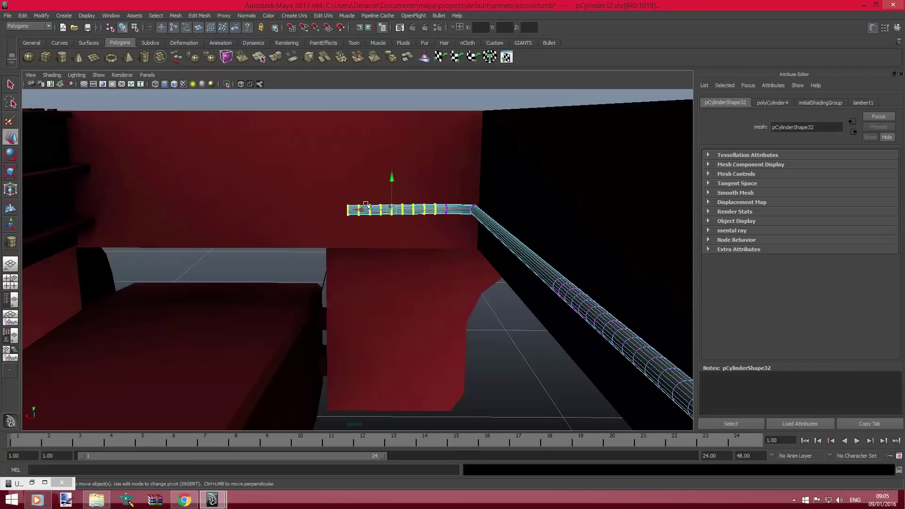
drag(362, 211, 157, 203)
Step: Extend the rod's end vertex rings further left along the beam
mouse_move(324, 190)
alt+mouse_down()
mouse_move(298, 194)
mouse_move(347, 202)
mouse_move(309, 206)
mouse_move(395, 209)
mouse_move(216, 170)
mouse_move(297, 184)
mouse_move(257, 171)
mouse_move(317, 177)
mouse_move(380, 241)
mouse_move(332, 232)
alt+mouse_up()
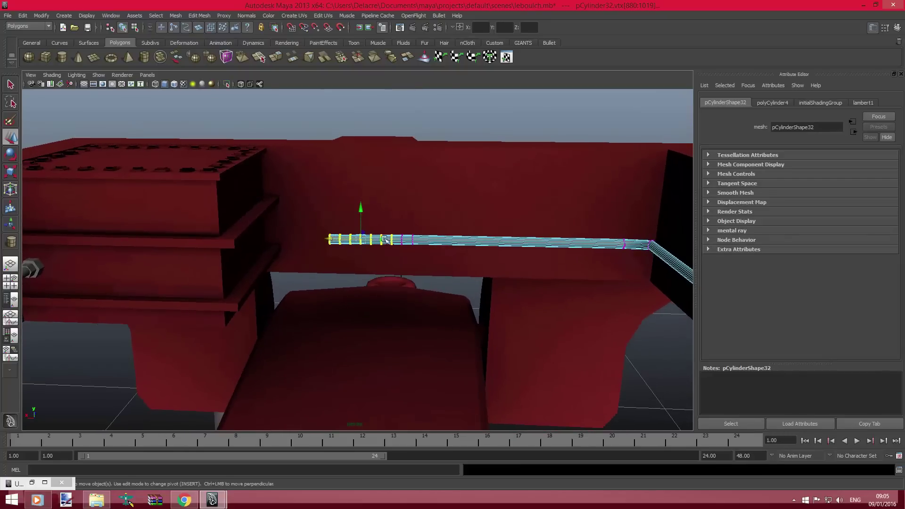
shift+drag(415, 252, 414, 252)
mouse_move(347, 238)
mouse_down()
mouse_move(292, 235)
mouse_move(314, 210)
mouse_move(76, 207)
mouse_move(287, 234)
mouse_move(337, 207)
mouse_move(361, 243)
mouse_up()
alt+drag(313, 210, 363, 243)
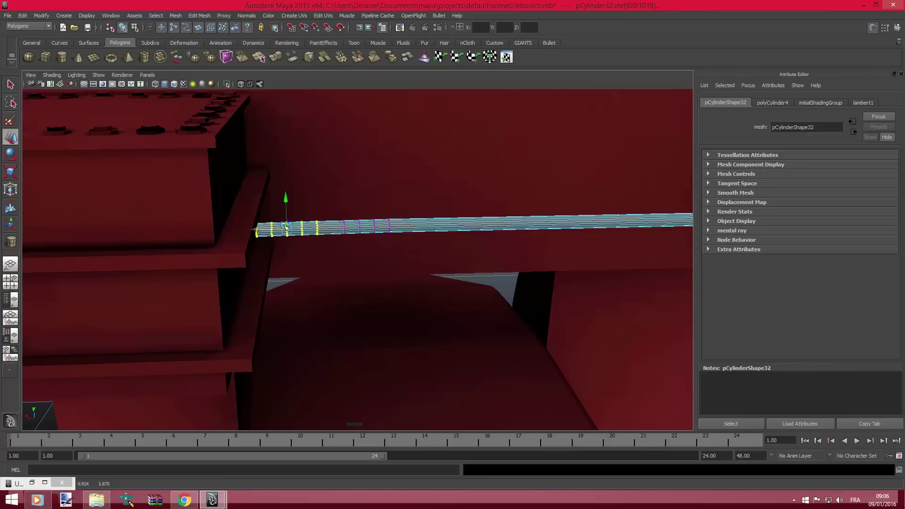
Step: Rotate the end rings to bend the rod's tip down at the riveted bracket
mouse_move(292, 229)
alt+mouse_down()
mouse_move(334, 224)
mouse_move(317, 222)
mouse_move(330, 212)
mouse_move(345, 222)
alt+mouse_up()
key(alt+shift)
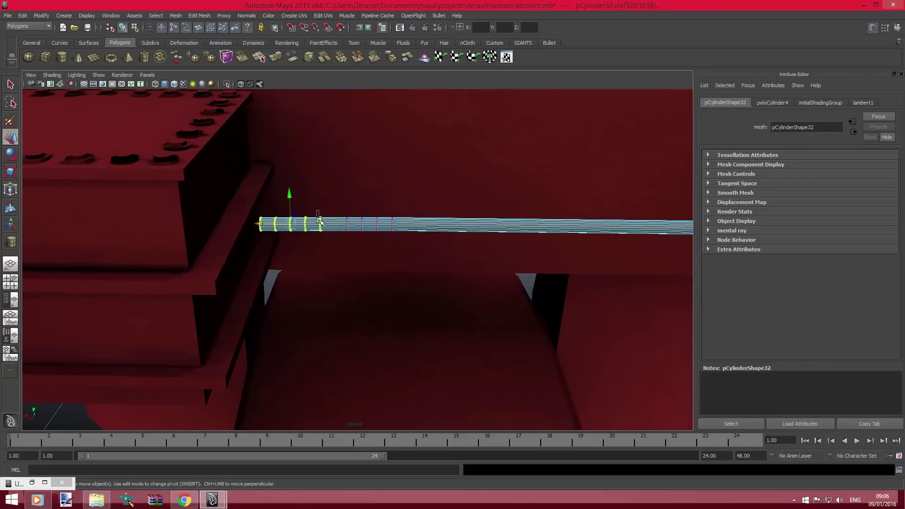
click(8, 157)
drag(283, 243, 231, 234)
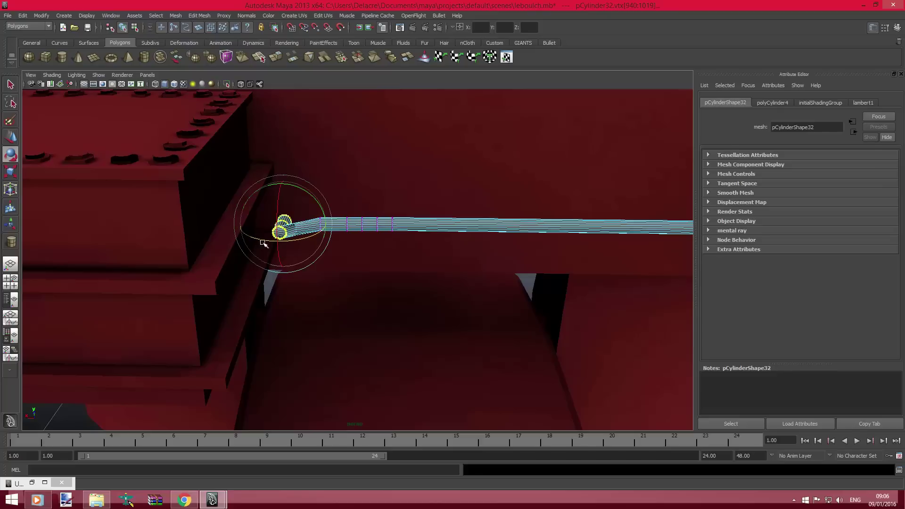
drag(294, 240, 290, 243)
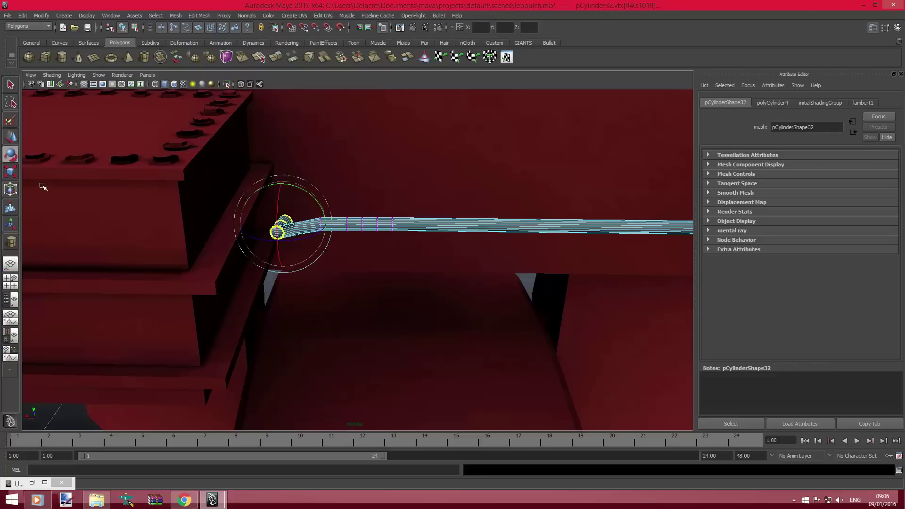
Step: Reposition the end rings near the bracket and isolate the tip ring
click(13, 189)
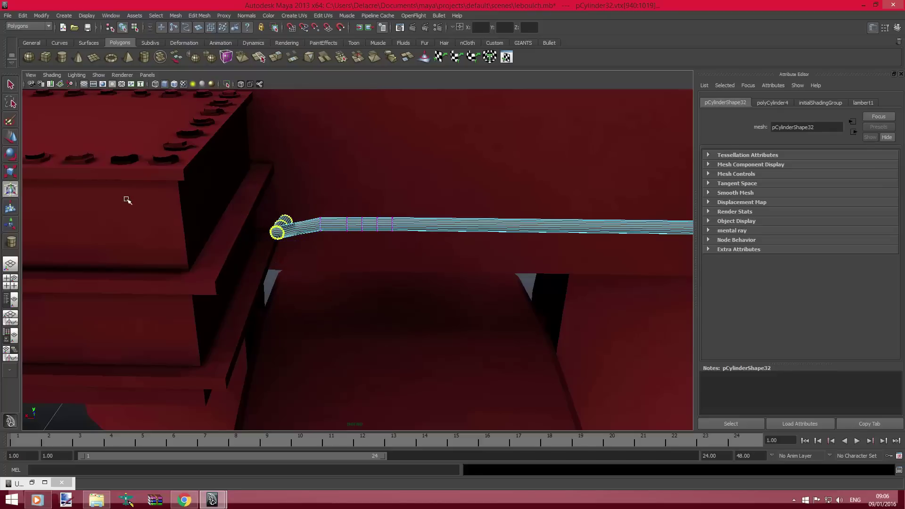
click(10, 137)
alt+drag(228, 188, 211, 200)
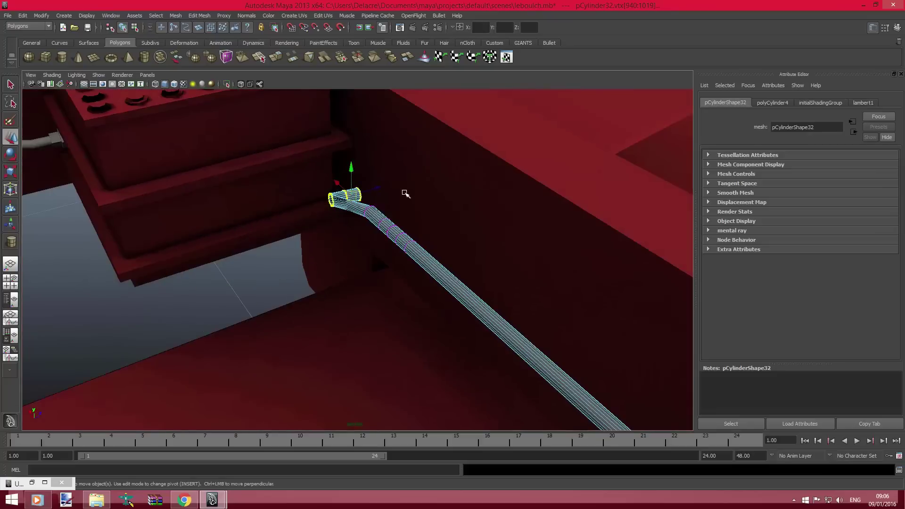
middle_drag(379, 187, 400, 188)
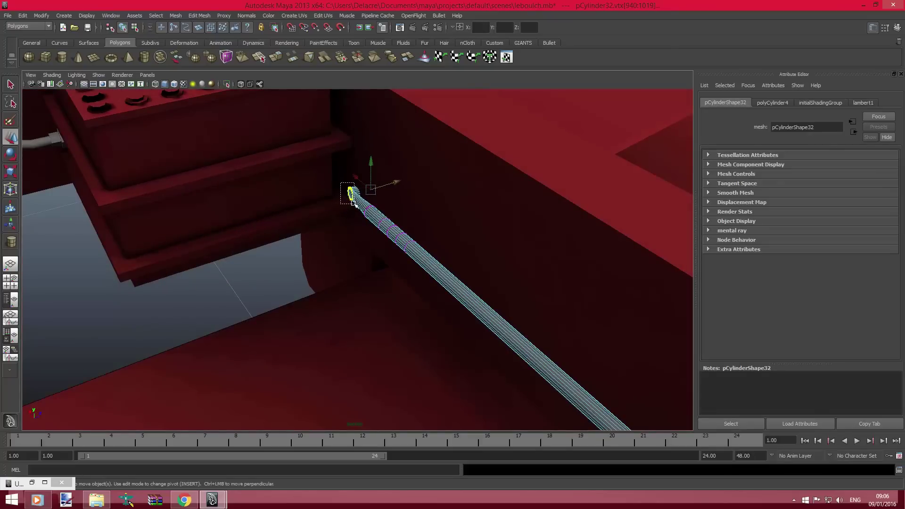
mouse_move(352, 201)
mouse_down()
mouse_move(354, 218)
mouse_move(370, 227)
mouse_move(330, 201)
mouse_move(237, 197)
mouse_move(288, 156)
mouse_move(144, 178)
mouse_up()
click(12, 154)
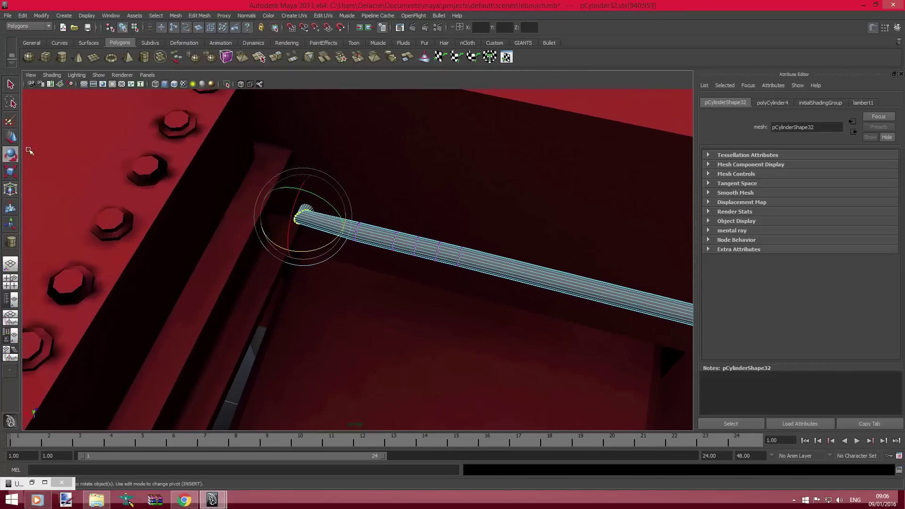
Step: Shift the tip vertices and lengthen the rod's bent tip
click(10, 137)
mouse_move(272, 210)
mouse_down()
mouse_move(344, 196)
mouse_move(411, 206)
mouse_move(262, 196)
mouse_move(353, 196)
mouse_move(405, 200)
mouse_move(239, 205)
mouse_move(449, 202)
mouse_move(299, 228)
mouse_move(306, 225)
mouse_move(260, 211)
mouse_up()
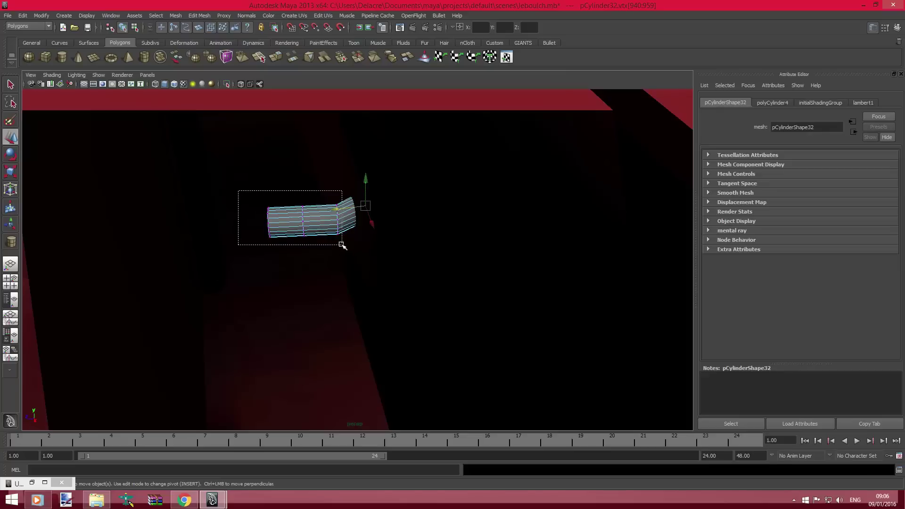
drag(321, 240, 343, 244)
drag(282, 224, 188, 230)
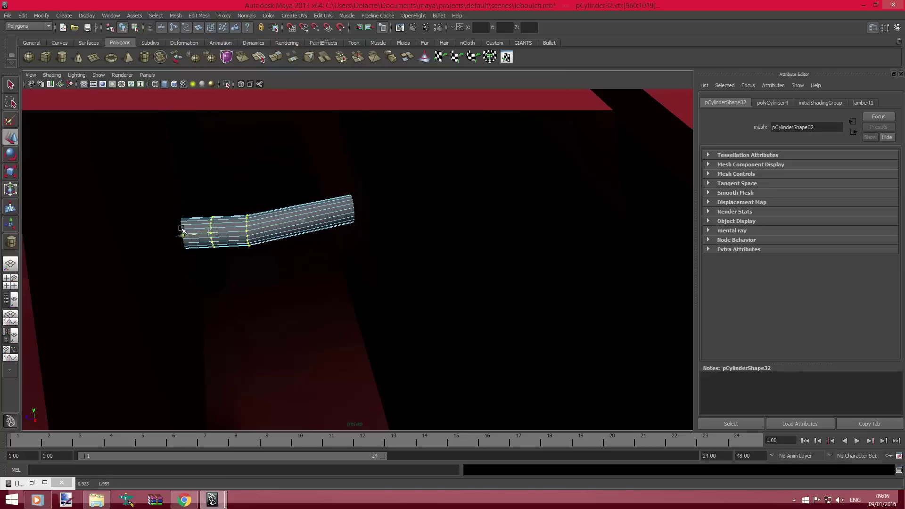
Step: Push the rod's tip down into the bracket and view the whole chassis
mouse_move(132, 233)
alt+mouse_down()
mouse_move(407, 222)
mouse_move(287, 219)
mouse_move(339, 221)
alt+mouse_up()
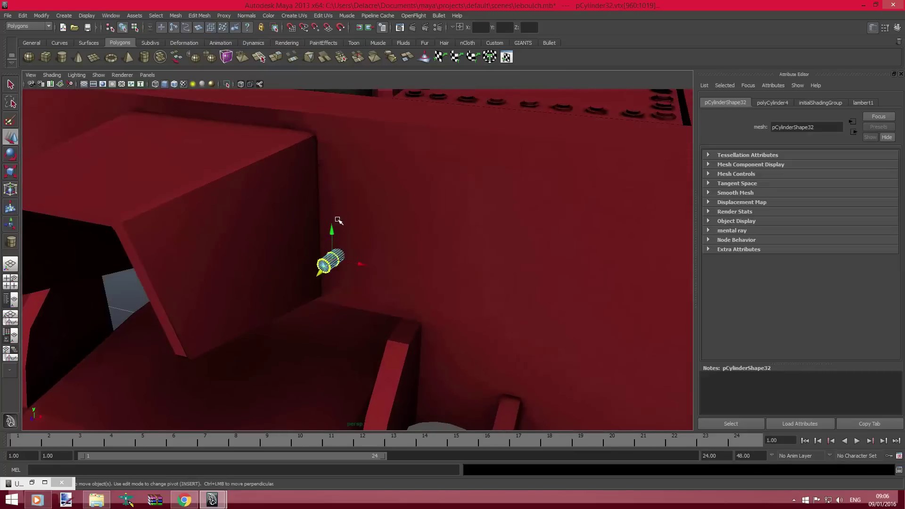
middle_drag(324, 270, 314, 276)
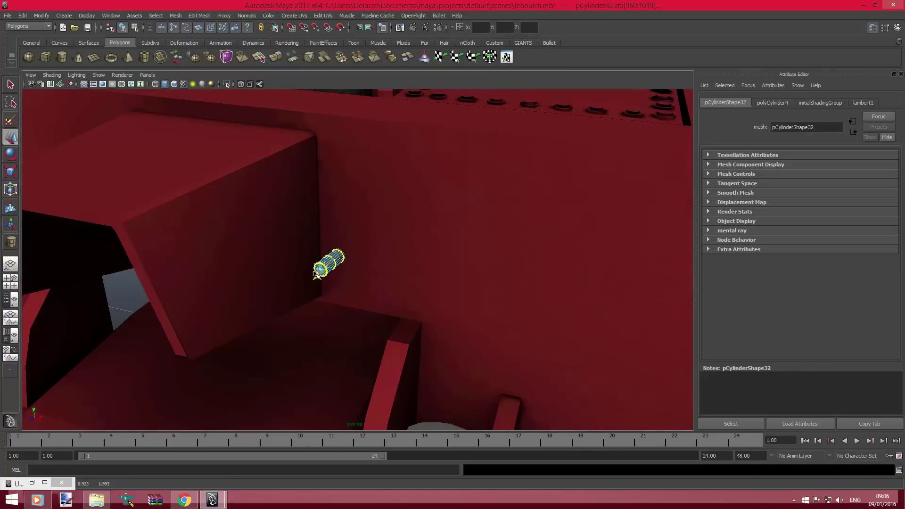
mouse_move(316, 275)
alt+mouse_down()
mouse_move(355, 262)
mouse_move(330, 276)
mouse_move(296, 247)
mouse_move(236, 237)
mouse_move(241, 226)
mouse_move(222, 234)
mouse_move(312, 246)
mouse_move(425, 226)
mouse_move(388, 177)
alt+mouse_up()
click(11, 154)
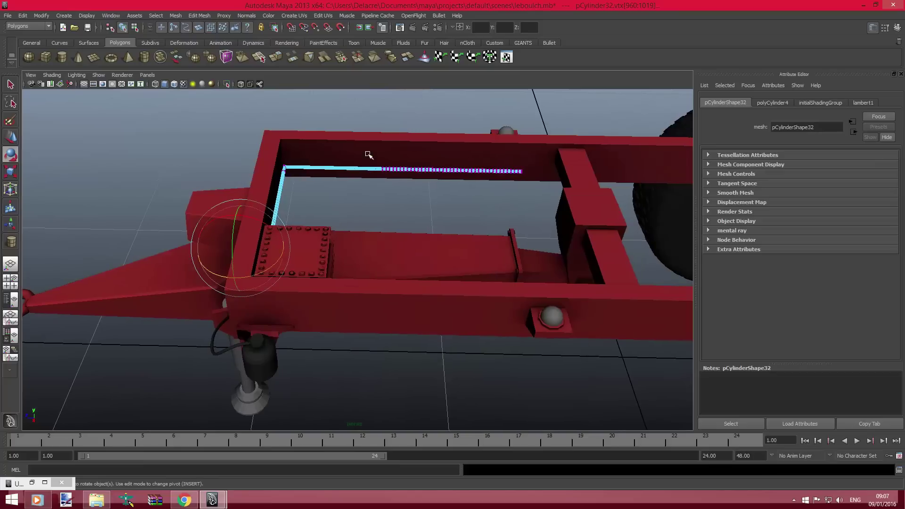
Step: Slide the rod's straight end vertices along the side beam toward the rear crossmember
drag(516, 179, 377, 188)
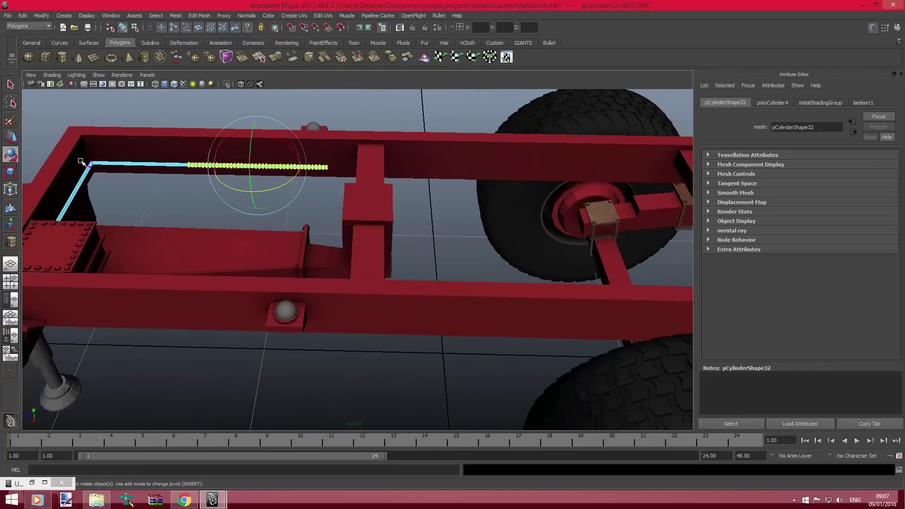
click(11, 137)
mouse_move(225, 166)
mouse_down()
mouse_move(541, 186)
mouse_move(330, 170)
mouse_move(165, 128)
mouse_move(557, 129)
mouse_move(217, 182)
mouse_move(222, 198)
mouse_move(302, 193)
mouse_move(240, 214)
mouse_up()
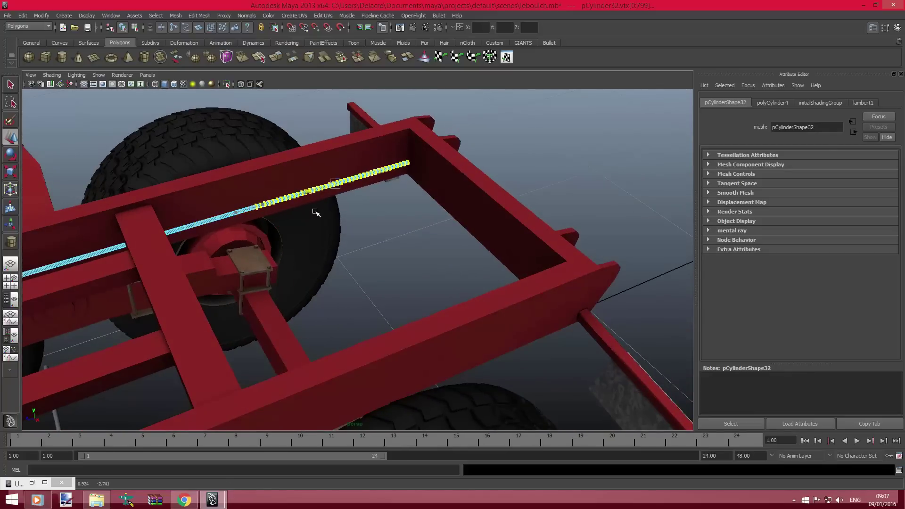
mouse_move(336, 208)
alt+mouse_down()
mouse_move(238, 200)
mouse_move(233, 161)
mouse_move(309, 193)
mouse_move(223, 176)
mouse_move(380, 202)
mouse_move(310, 164)
mouse_move(360, 189)
mouse_move(344, 178)
mouse_move(253, 173)
mouse_move(278, 182)
mouse_move(335, 178)
mouse_move(344, 152)
mouse_move(384, 148)
mouse_move(378, 174)
mouse_move(437, 167)
mouse_move(388, 196)
mouse_move(299, 194)
mouse_move(324, 218)
mouse_move(246, 273)
mouse_move(329, 245)
alt+mouse_up()
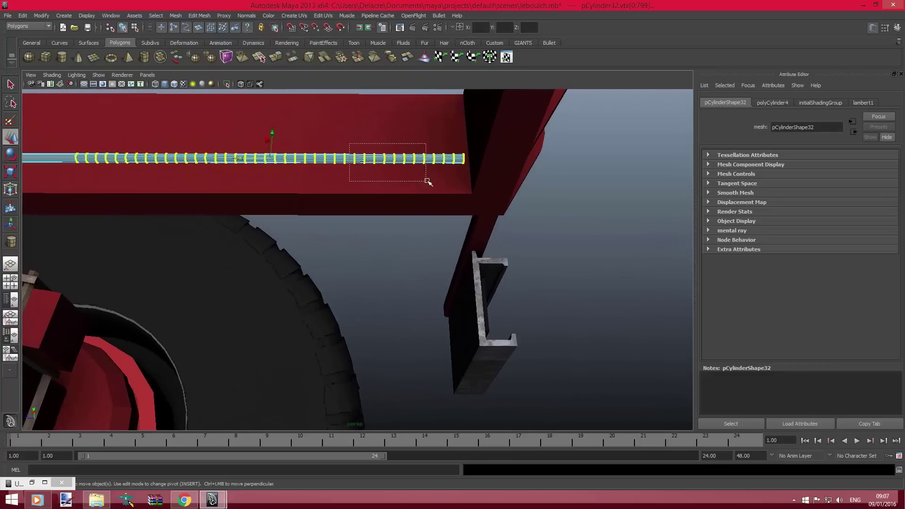
Step: Extend the rod's right end and bend its last rings down into a vertical leg
drag(464, 181, 460, 175)
alt+drag(413, 140, 399, 149)
middle_drag(375, 162, 406, 164)
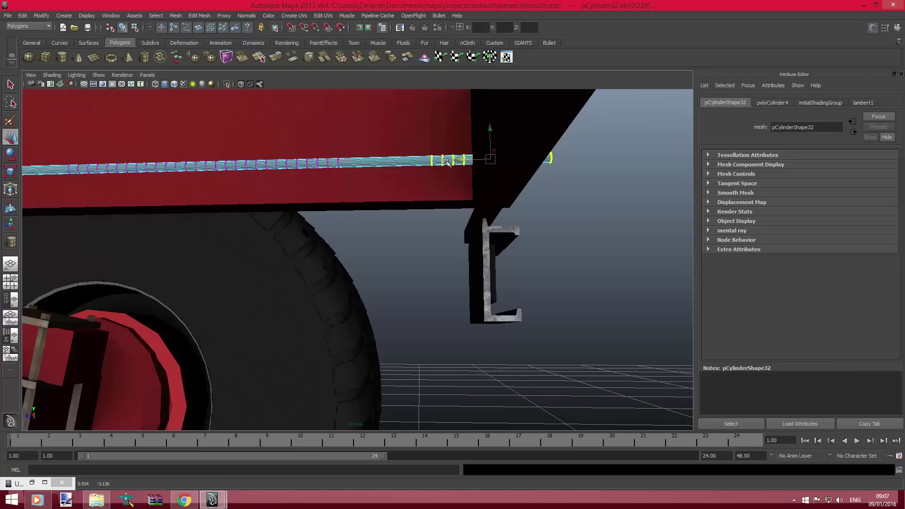
drag(419, 143, 443, 171)
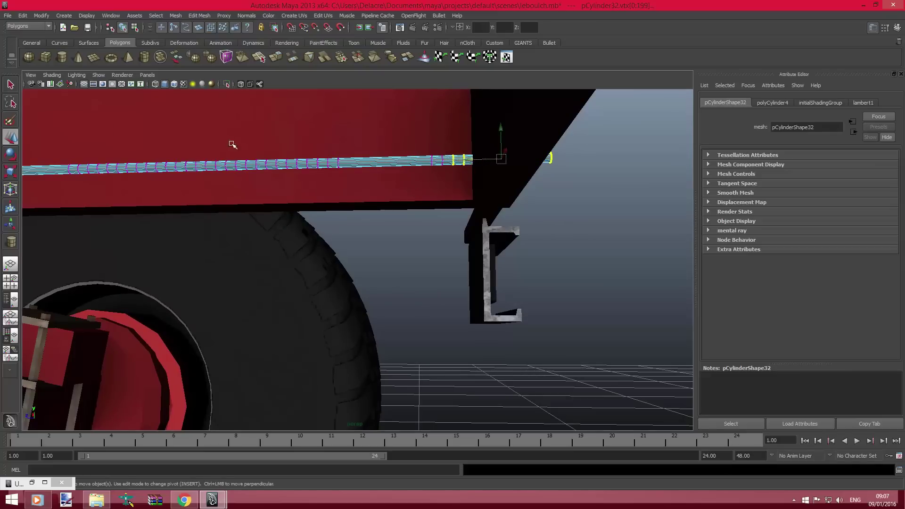
click(9, 153)
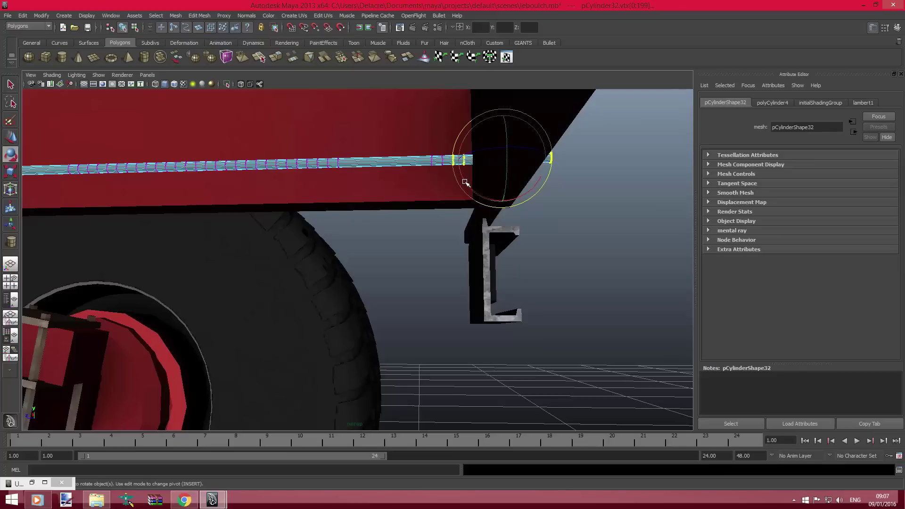
drag(466, 182, 486, 125)
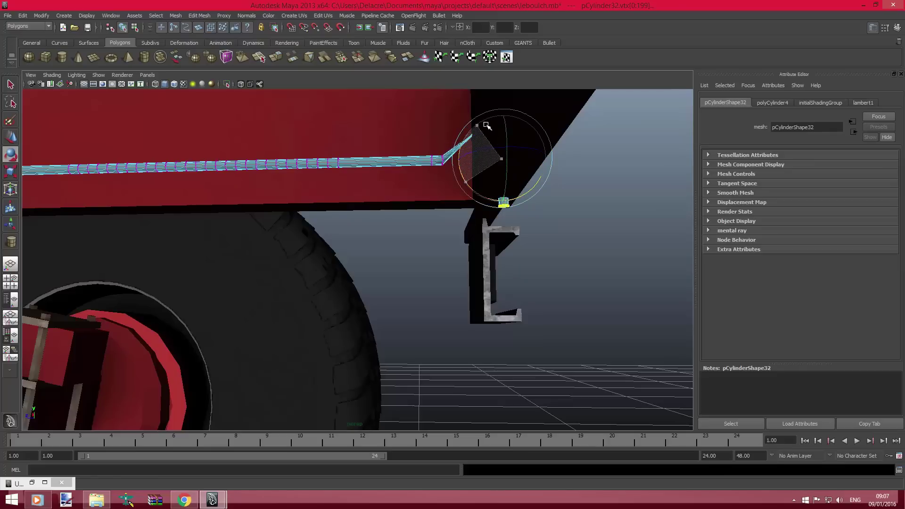
click(10, 141)
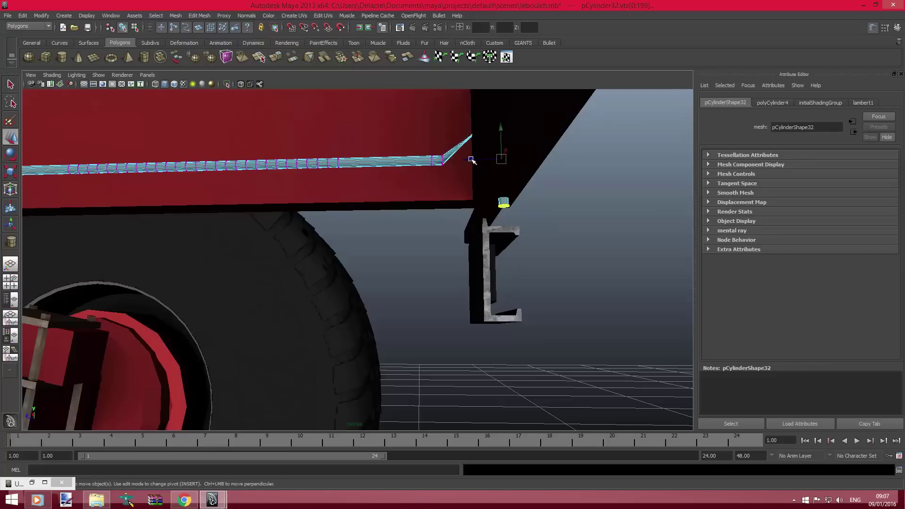
mouse_move(471, 160)
mouse_down()
mouse_move(463, 146)
mouse_move(470, 203)
mouse_move(388, 211)
mouse_move(402, 202)
mouse_move(390, 180)
mouse_move(403, 181)
mouse_up()
Step: Tidy the bend by adjusting the corner ring
key(e)
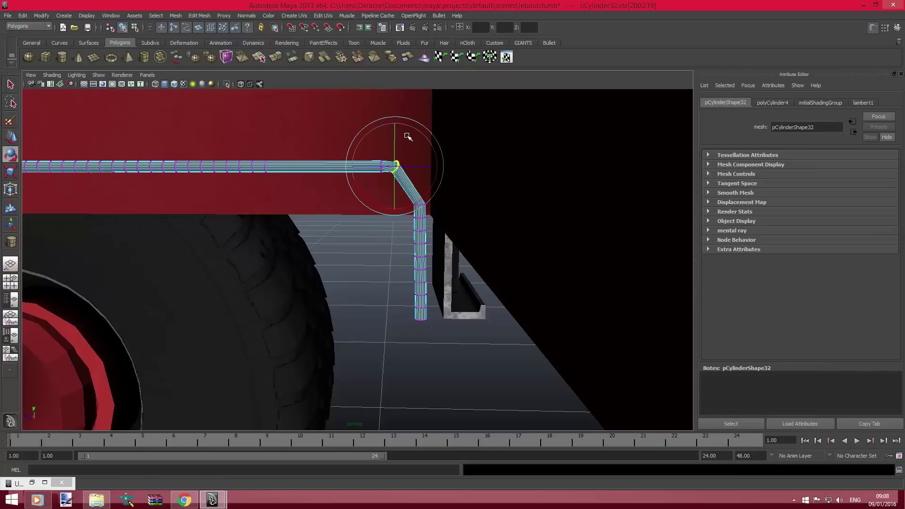
mouse_move(404, 136)
alt+mouse_down()
mouse_move(360, 188)
mouse_move(384, 169)
mouse_move(376, 178)
mouse_move(263, 179)
alt+mouse_up()
key(w)
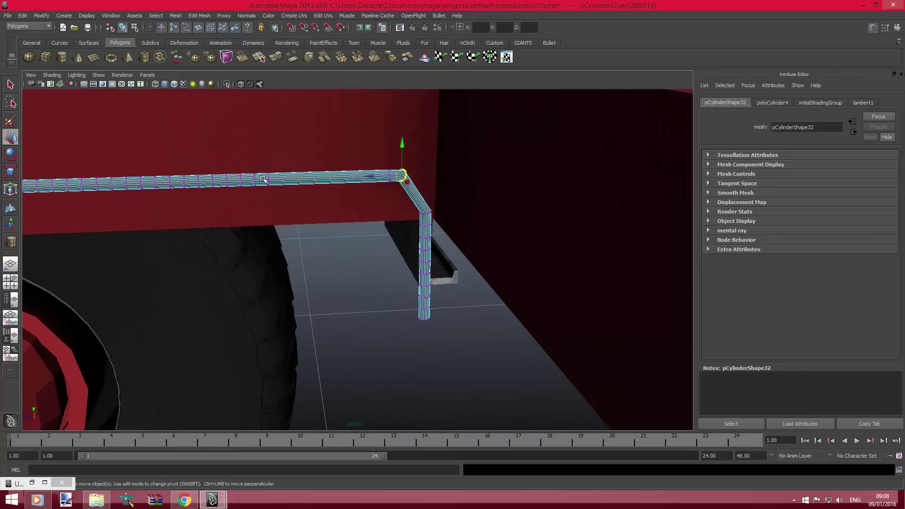
middle_drag(366, 174, 374, 176)
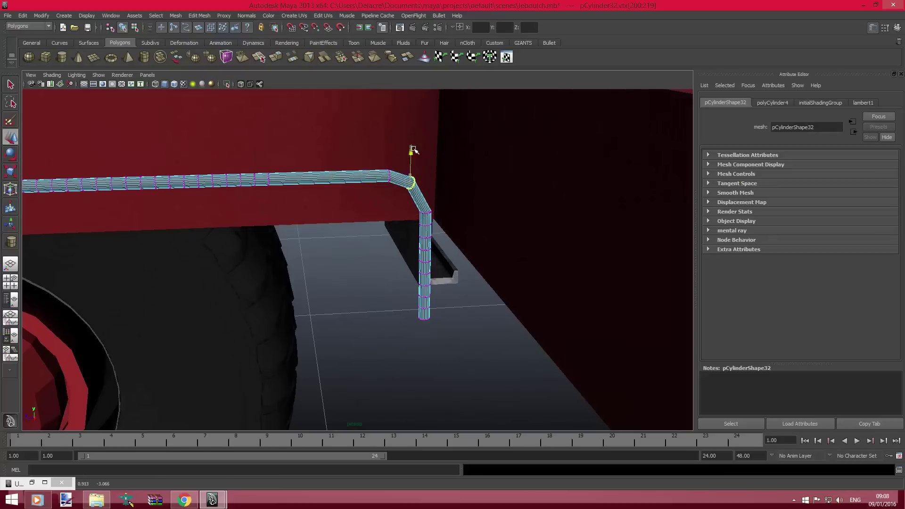
mouse_move(382, 169)
alt+mouse_down()
mouse_move(396, 145)
mouse_move(475, 158)
alt+mouse_up()
mouse_move(427, 200)
alt+mouse_down()
mouse_move(377, 204)
mouse_move(411, 220)
alt+mouse_up()
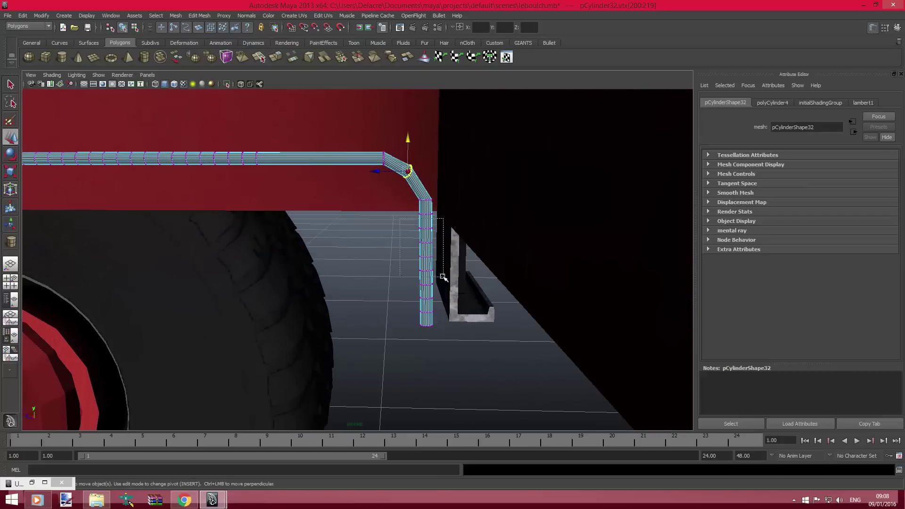
Step: Swing the vertical leg round to horizontal, then slide and raise its rings
drag(443, 340, 445, 340)
mouse_move(398, 262)
alt+mouse_down()
mouse_move(451, 269)
mouse_move(40, 195)
alt+mouse_up()
click(5, 157)
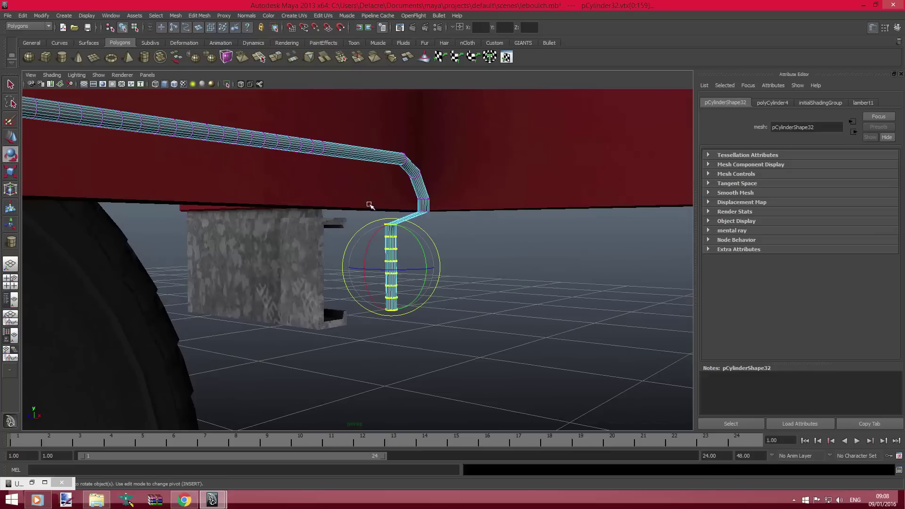
mouse_move(427, 243)
mouse_down()
mouse_move(421, 248)
mouse_move(440, 336)
mouse_up()
click(11, 138)
mouse_move(222, 192)
alt+mouse_down()
mouse_move(362, 235)
mouse_move(349, 187)
alt+mouse_up()
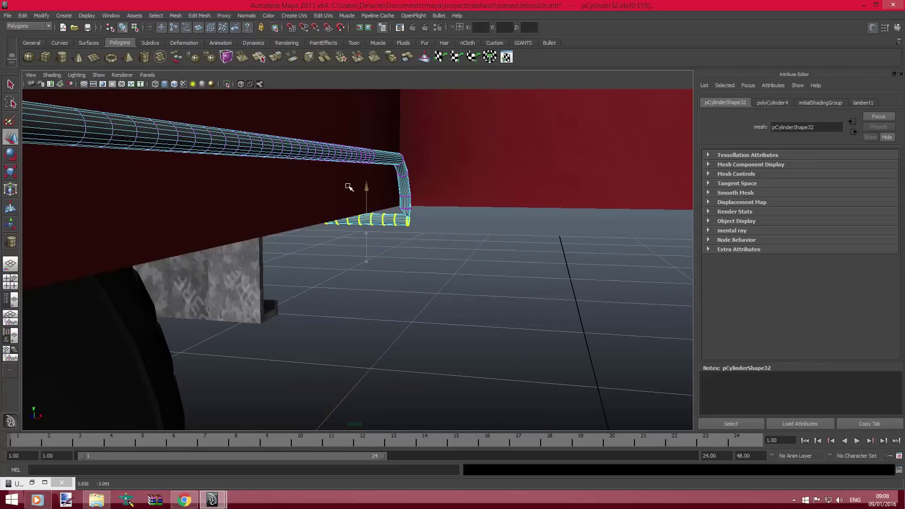
drag(396, 222, 370, 216)
mouse_move(333, 184)
mouse_down()
mouse_move(327, 171)
mouse_move(364, 182)
mouse_up()
Step: Tilt the bend ring to smooth the corner, undoing a stray nudge
drag(447, 197, 413, 180)
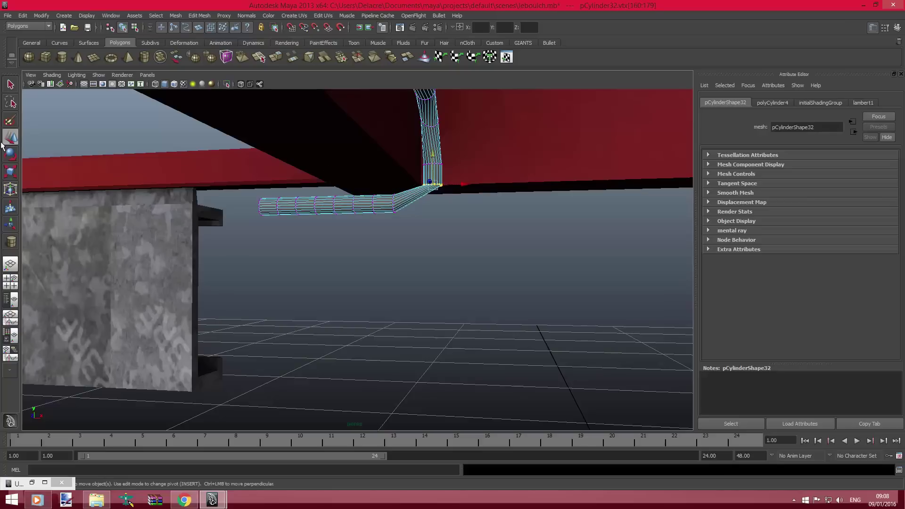
key(e)
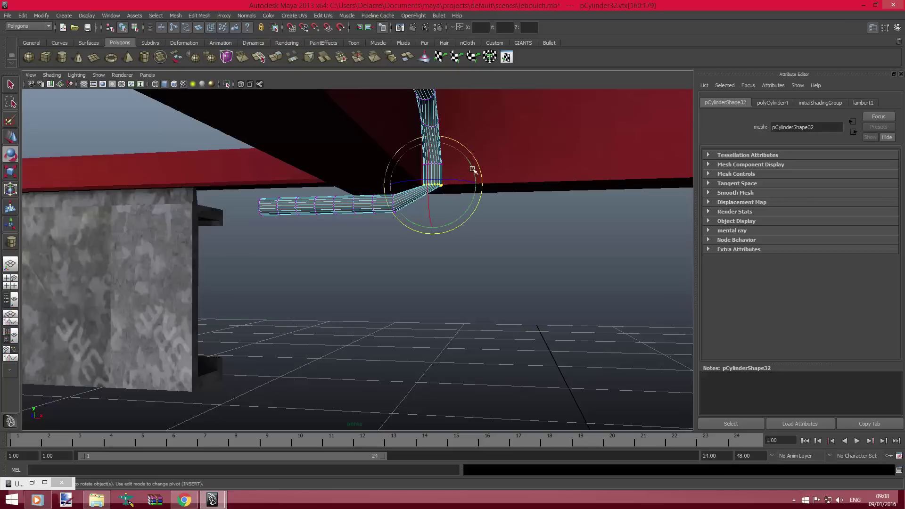
drag(473, 169, 472, 194)
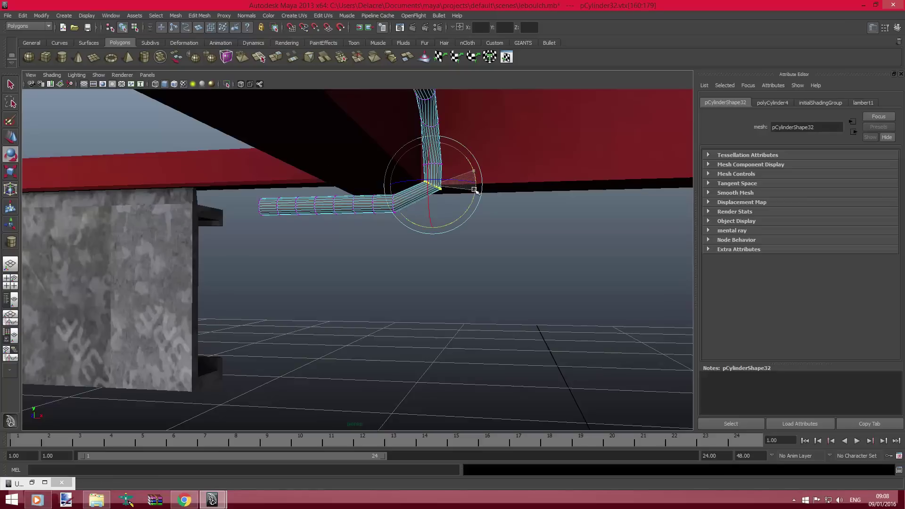
click(7, 136)
middle_drag(458, 187, 460, 187)
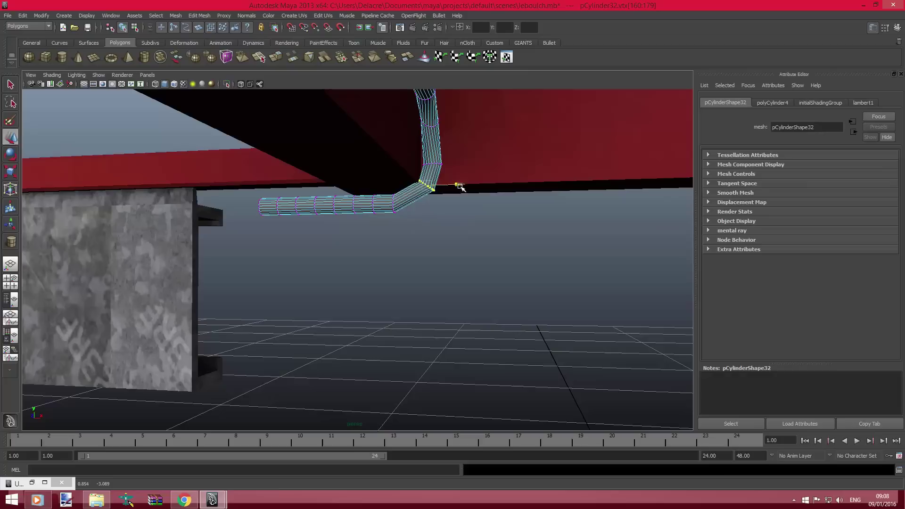
key(ctrl+z)
mouse_move(427, 162)
alt+mouse_down()
mouse_move(369, 186)
mouse_move(377, 194)
alt+mouse_up()
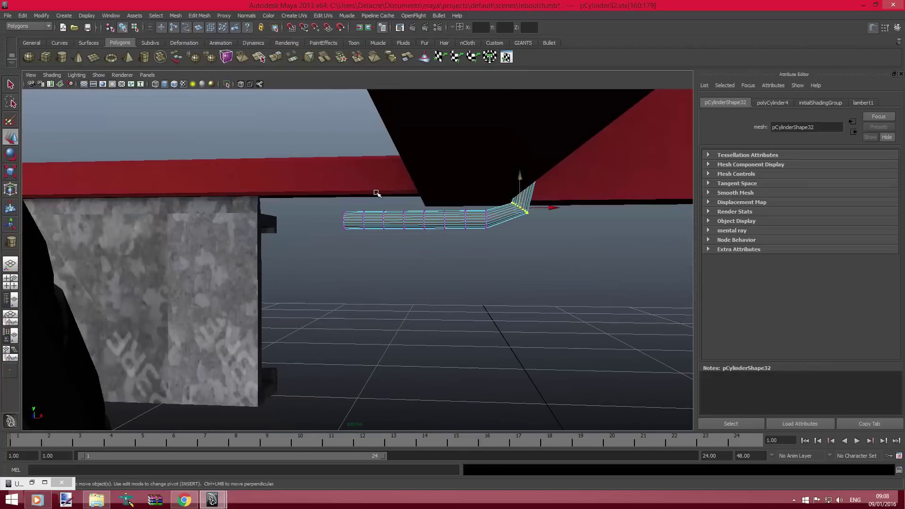
Step: Lift the straight tip section onto the red beam and lengthen it along the beam
key(ctrl+shift+i)
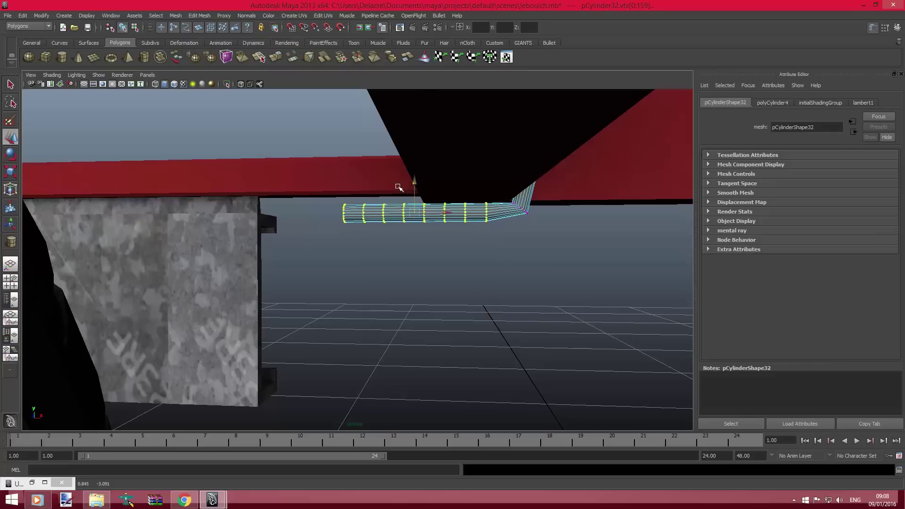
mouse_move(397, 186)
alt+mouse_down()
mouse_move(361, 215)
mouse_move(418, 204)
alt+mouse_up()
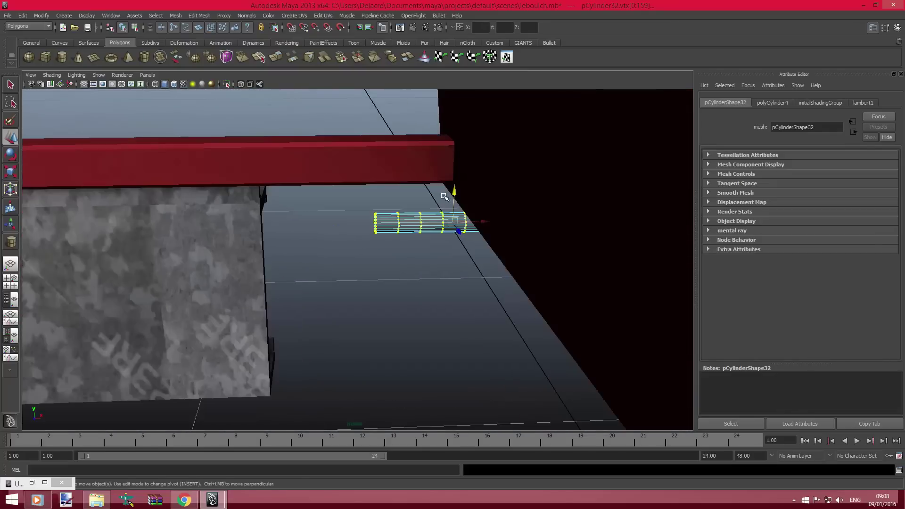
alt+drag(418, 205, 415, 169)
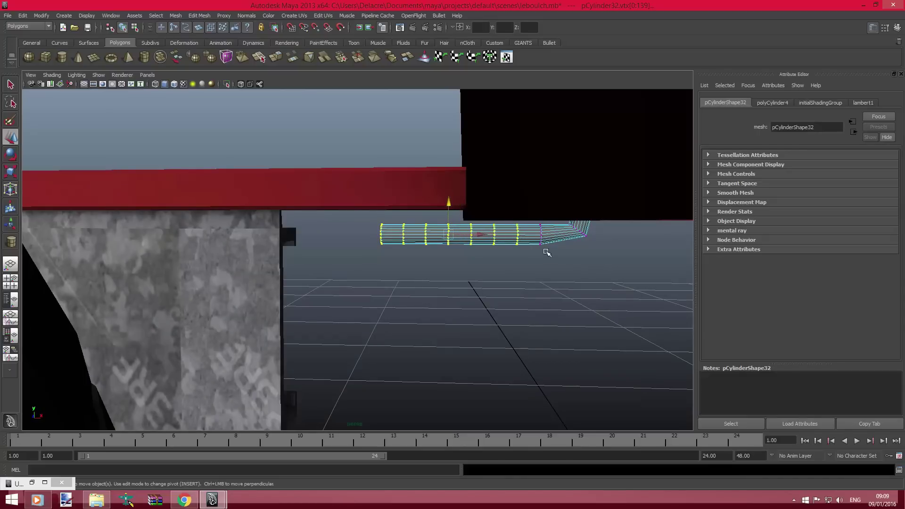
mouse_move(482, 236)
mouse_down()
mouse_move(422, 225)
mouse_move(471, 250)
mouse_up()
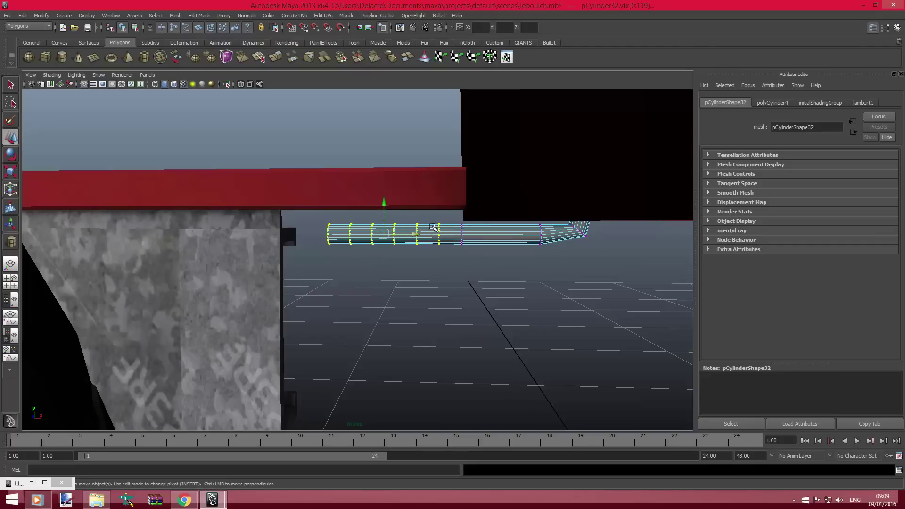
mouse_move(378, 204)
mouse_down()
mouse_move(373, 162)
mouse_move(443, 186)
mouse_move(458, 210)
mouse_up()
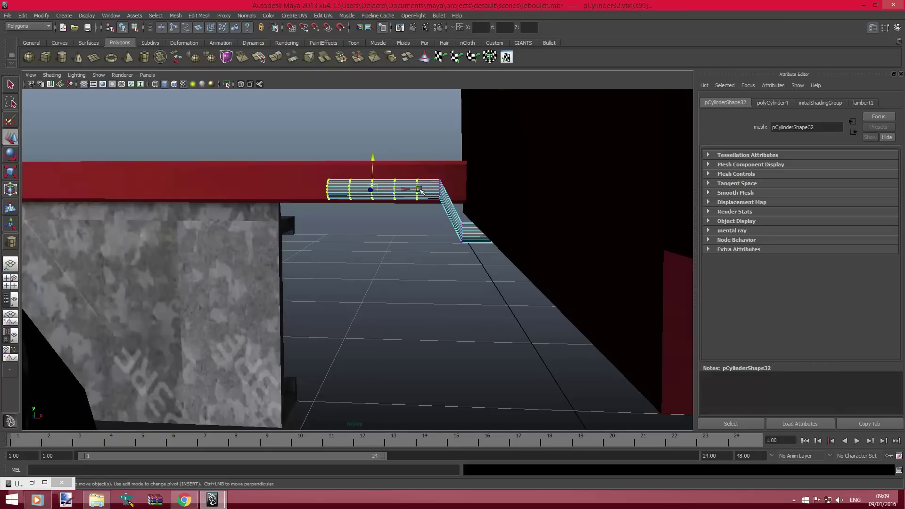
drag(408, 190, 311, 189)
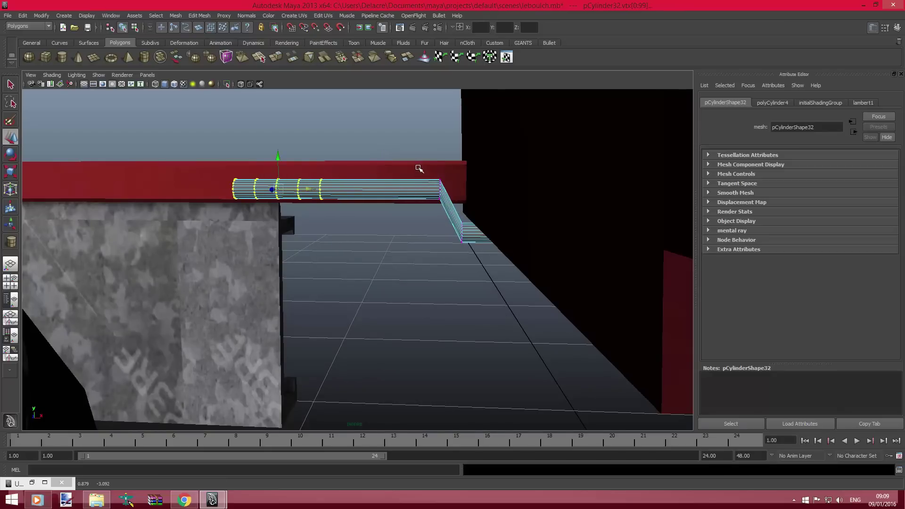
Step: Rotate the bend's end ring to round the corner and select the rings around it
drag(420, 169, 454, 205)
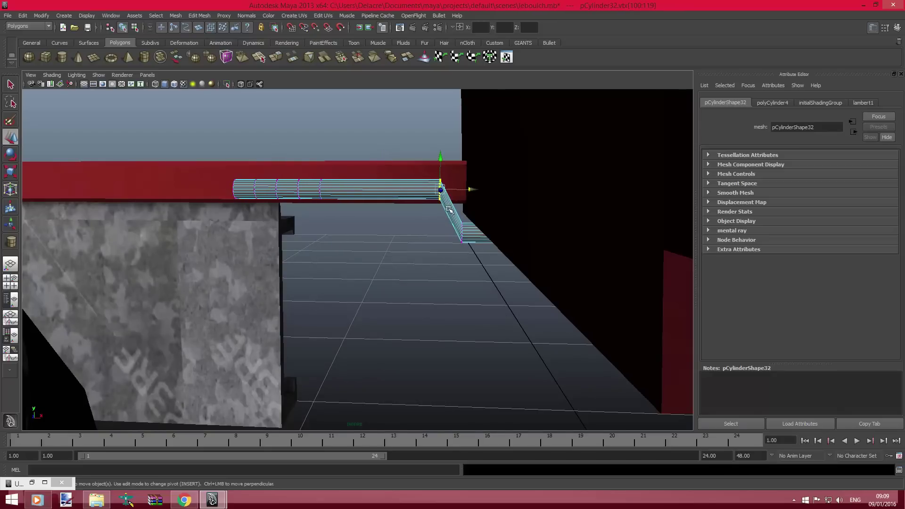
click(15, 153)
drag(456, 151, 464, 209)
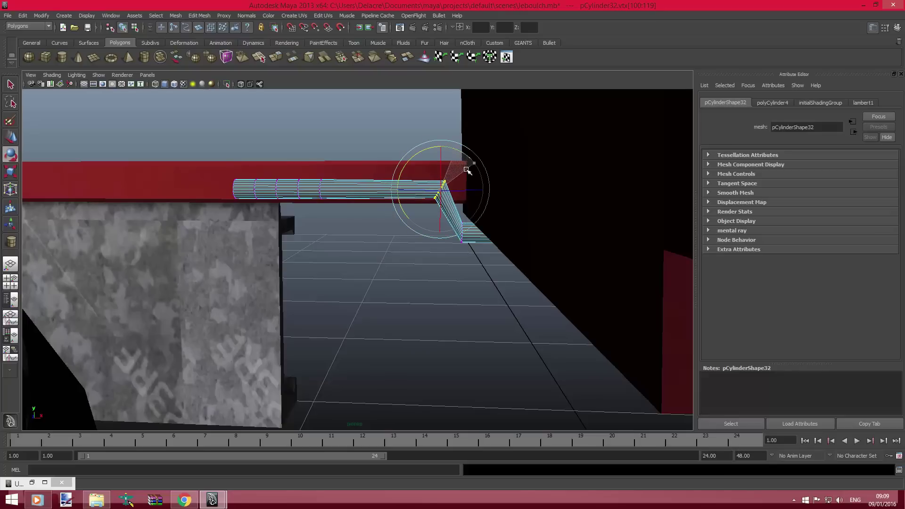
mouse_move(468, 262)
mouse_down()
mouse_move(452, 231)
mouse_move(460, 198)
mouse_up()
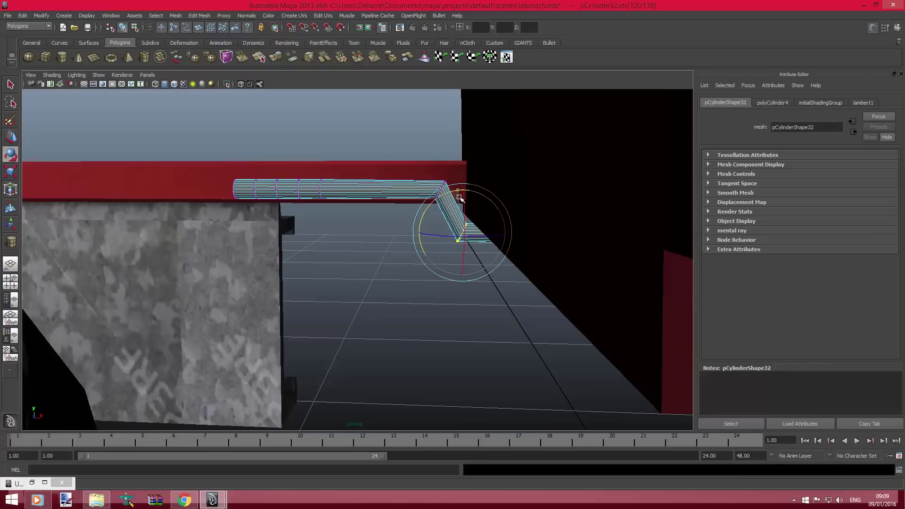
mouse_move(366, 199)
alt+mouse_down()
mouse_move(398, 188)
mouse_move(447, 195)
mouse_move(405, 207)
mouse_move(340, 196)
mouse_move(329, 213)
mouse_move(250, 222)
mouse_move(270, 220)
alt+mouse_up()
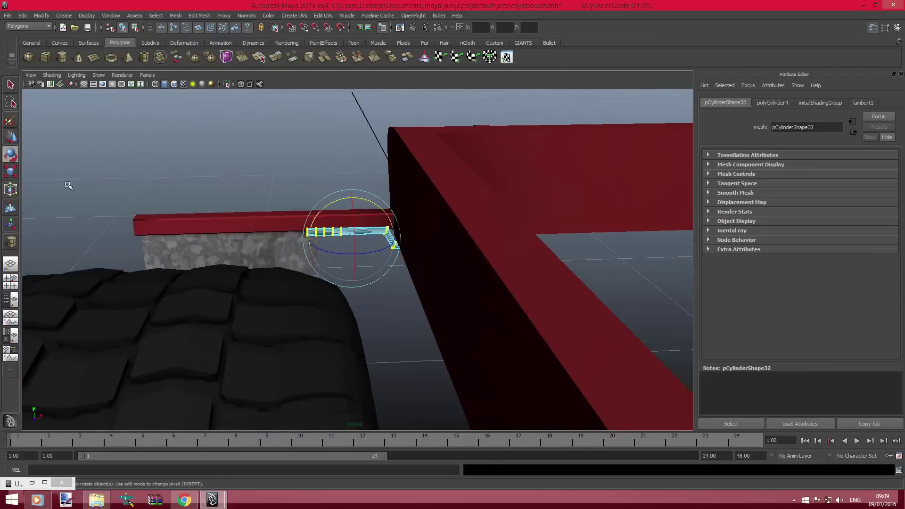
Step: Move the rod left along the frame and slide its end vertices along it
click(10, 137)
alt+drag(202, 192, 312, 230)
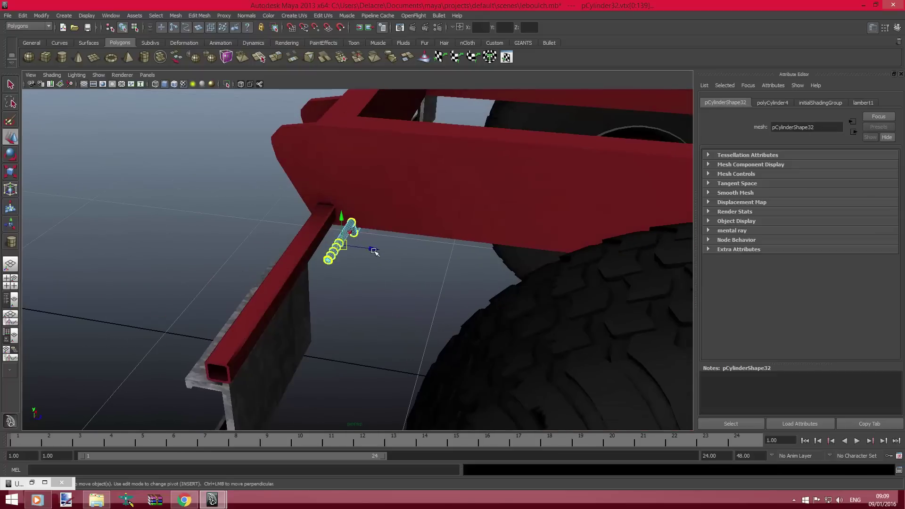
mouse_move(374, 251)
mouse_down()
mouse_move(359, 248)
mouse_move(351, 231)
mouse_up()
mouse_move(292, 224)
alt+mouse_down()
mouse_move(351, 204)
mouse_move(337, 214)
mouse_move(424, 223)
mouse_move(189, 206)
mouse_move(297, 208)
mouse_move(320, 233)
mouse_move(330, 222)
mouse_move(357, 247)
mouse_move(283, 223)
alt+mouse_up()
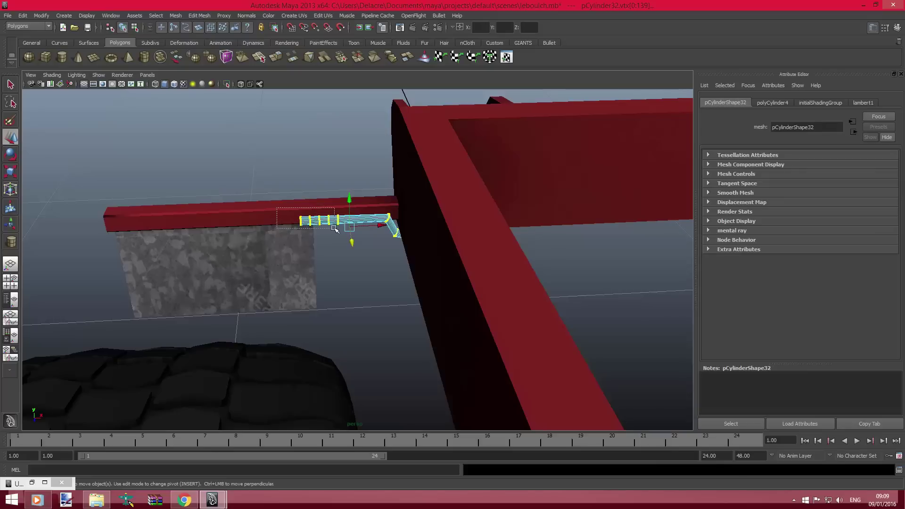
drag(344, 219, 309, 221)
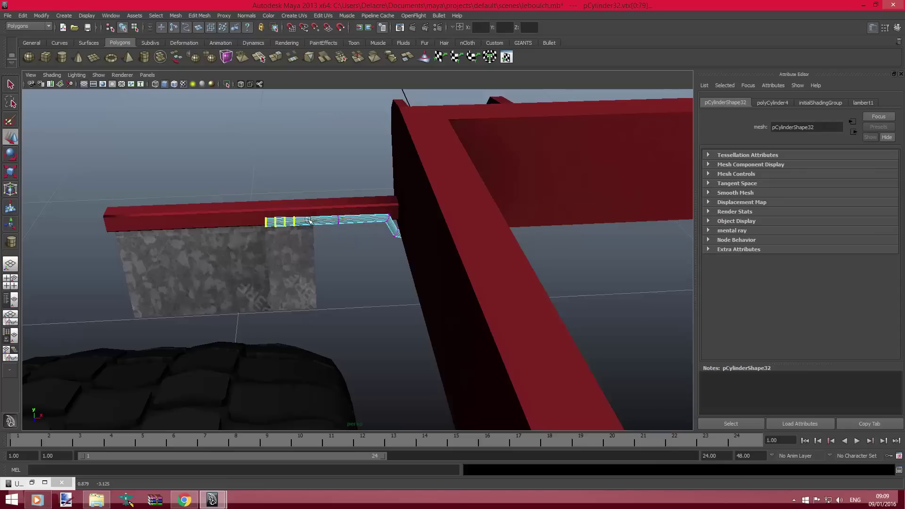
mouse_move(212, 208)
alt+mouse_down()
mouse_move(464, 171)
mouse_move(517, 152)
mouse_move(556, 167)
mouse_move(95, 188)
mouse_move(256, 216)
mouse_move(189, 216)
mouse_move(105, 208)
mouse_move(330, 212)
mouse_move(413, 203)
mouse_move(362, 213)
mouse_move(405, 211)
alt+mouse_up()
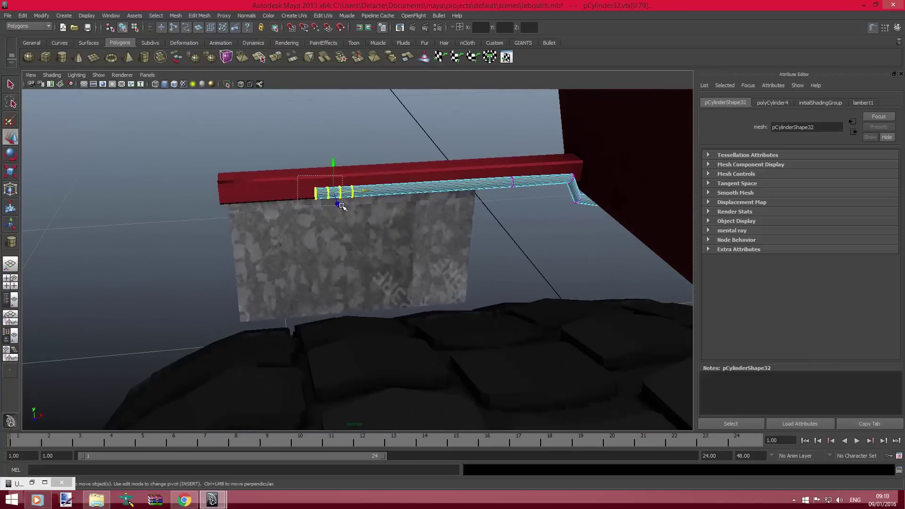
Step: Rotate and push the rod's near end down over the grey bracket
click(10, 154)
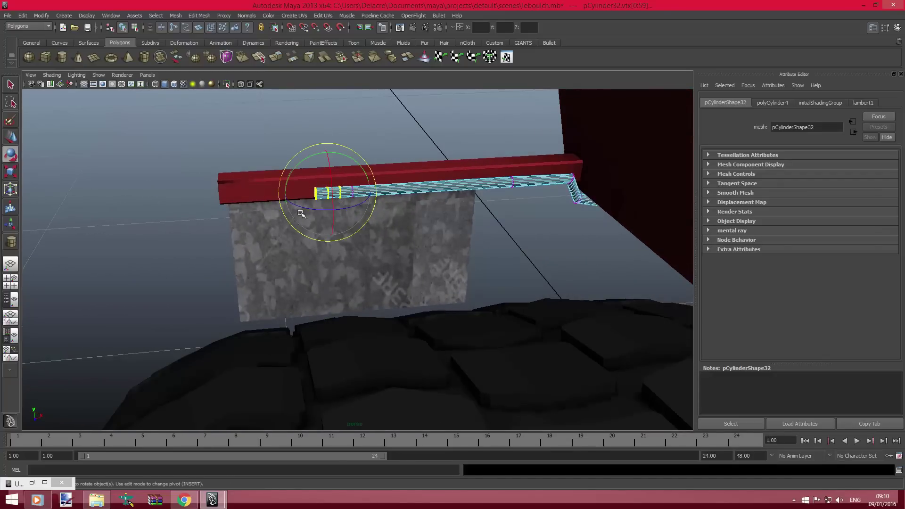
mouse_move(297, 161)
mouse_down()
mouse_move(286, 206)
mouse_move(308, 225)
mouse_up()
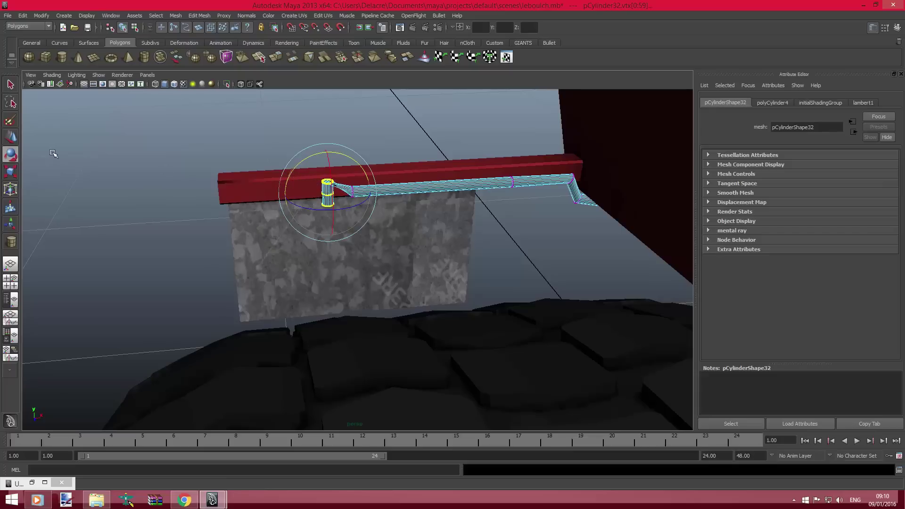
click(11, 137)
mouse_move(328, 175)
mouse_down()
mouse_move(330, 233)
mouse_move(308, 188)
mouse_move(503, 204)
mouse_move(358, 204)
mouse_move(330, 189)
mouse_move(393, 191)
mouse_up()
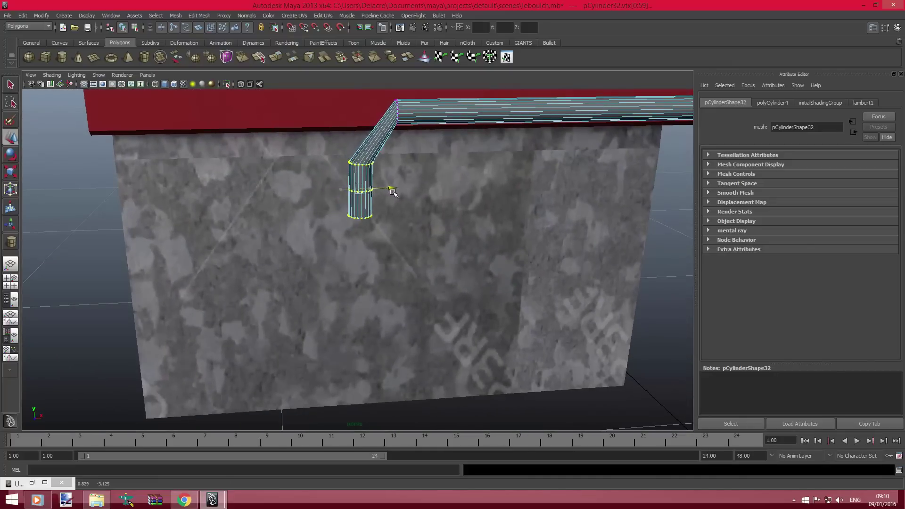
Step: Rotate the rod's corner vertices to sharpen the bend angle
drag(378, 94, 411, 126)
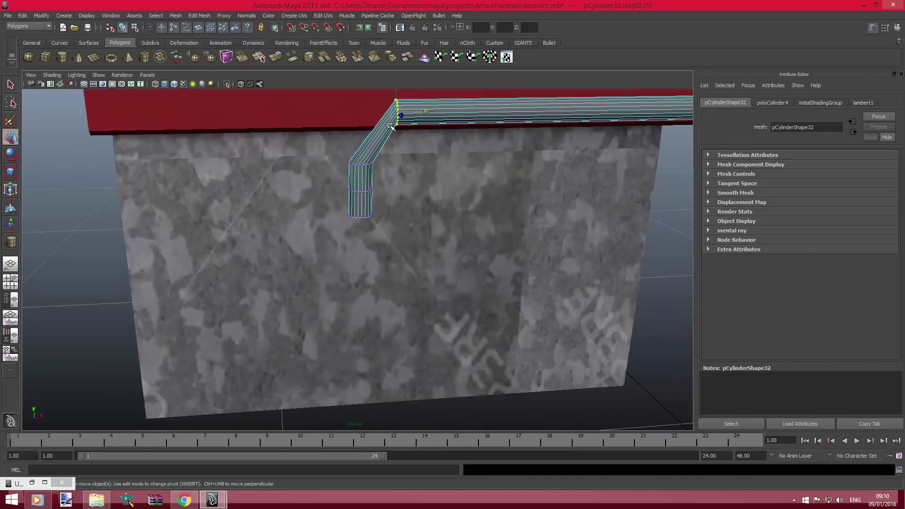
key(e)
mouse_move(318, 144)
alt+mouse_down()
mouse_move(328, 152)
mouse_move(313, 165)
mouse_move(396, 148)
mouse_move(290, 164)
mouse_move(379, 190)
alt+mouse_up()
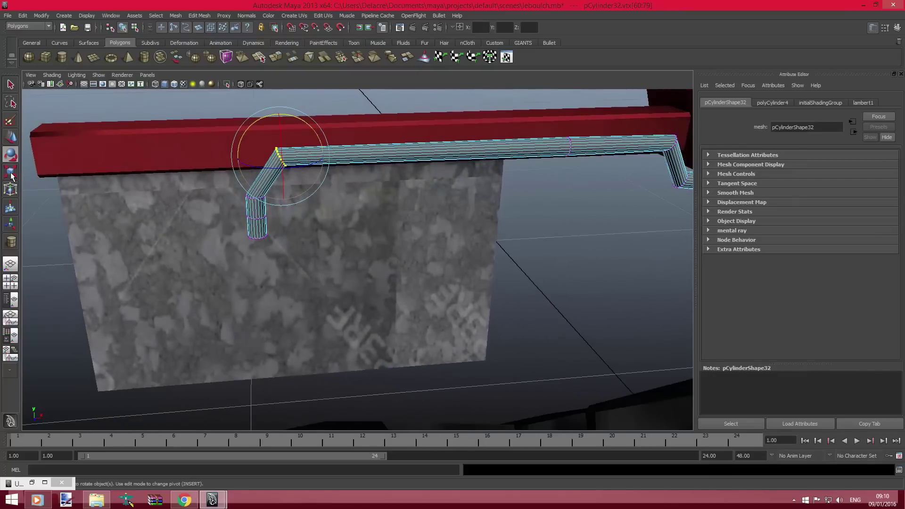
click(10, 189)
click(10, 137)
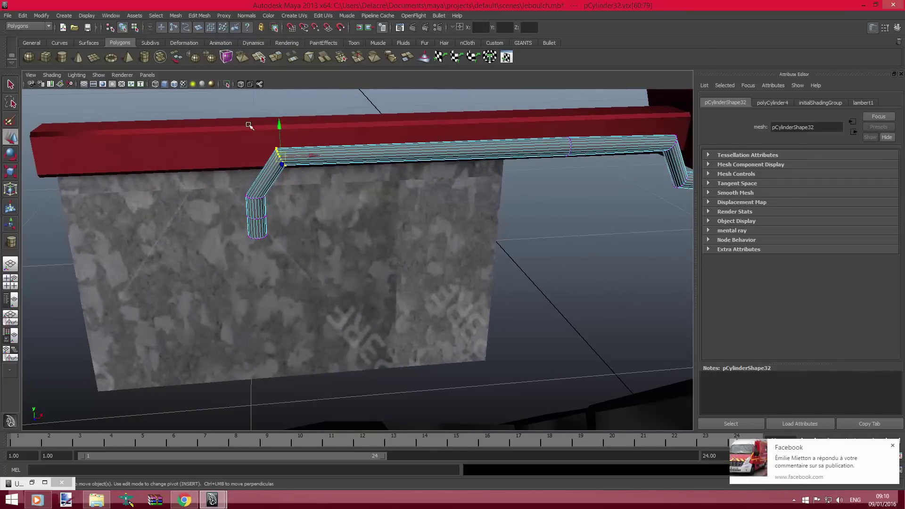
Step: Select the rod's three lower vertex rings and the top ring of the dropped section
drag(291, 249, 291, 249)
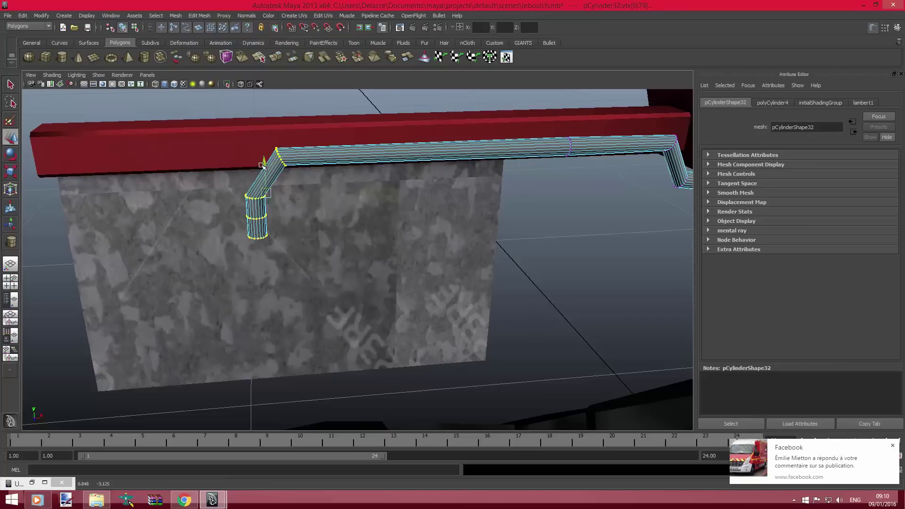
drag(264, 166, 256, 165)
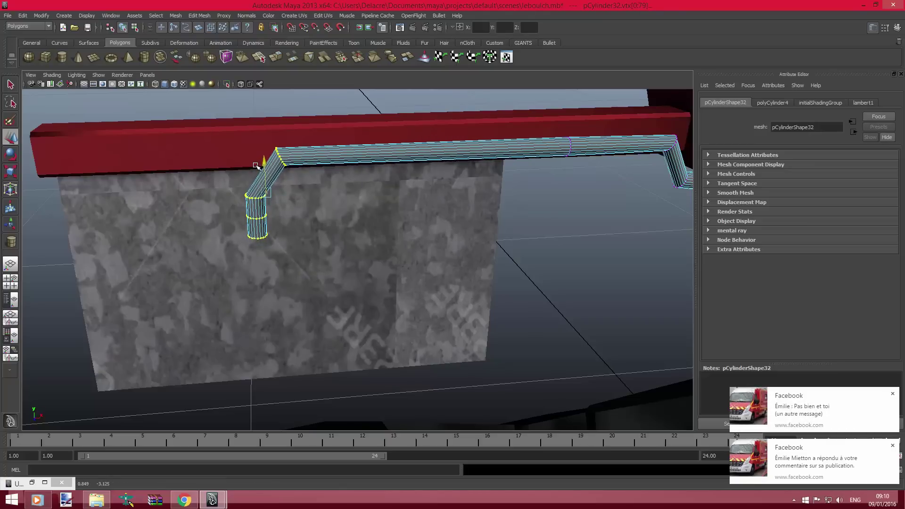
mouse_move(344, 223)
alt+mouse_down()
mouse_move(295, 225)
mouse_move(329, 216)
mouse_move(313, 214)
alt+mouse_up()
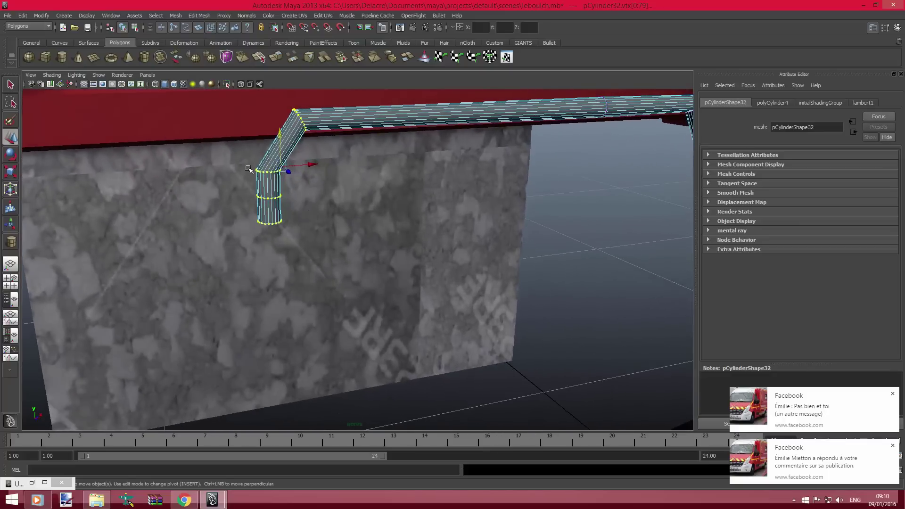
drag(228, 152, 306, 237)
mouse_move(307, 237)
alt+mouse_down()
mouse_move(328, 198)
mouse_move(443, 207)
alt+mouse_up()
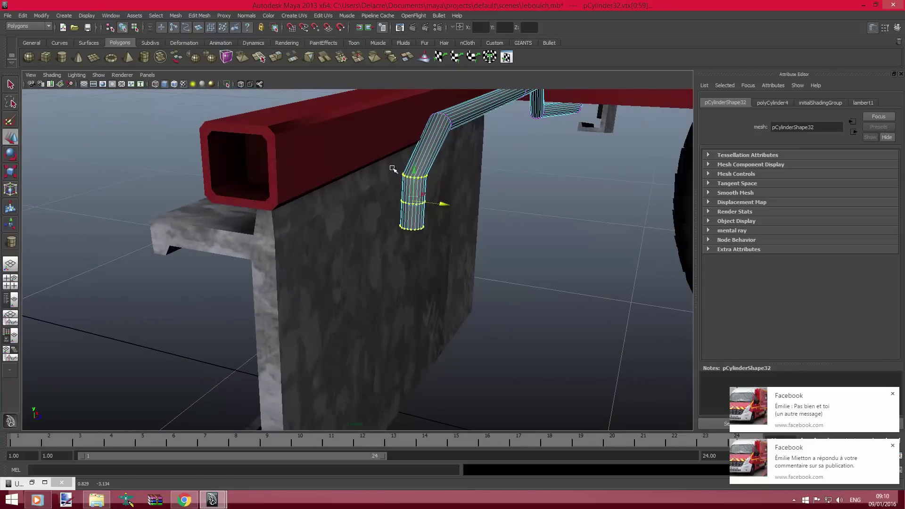
mouse_move(393, 168)
mouse_down()
mouse_move(436, 183)
mouse_move(413, 229)
mouse_move(470, 218)
mouse_move(476, 202)
mouse_move(323, 214)
mouse_move(322, 225)
mouse_move(253, 222)
mouse_move(259, 214)
mouse_move(283, 222)
mouse_up()
scroll(252, 221, down, 5)
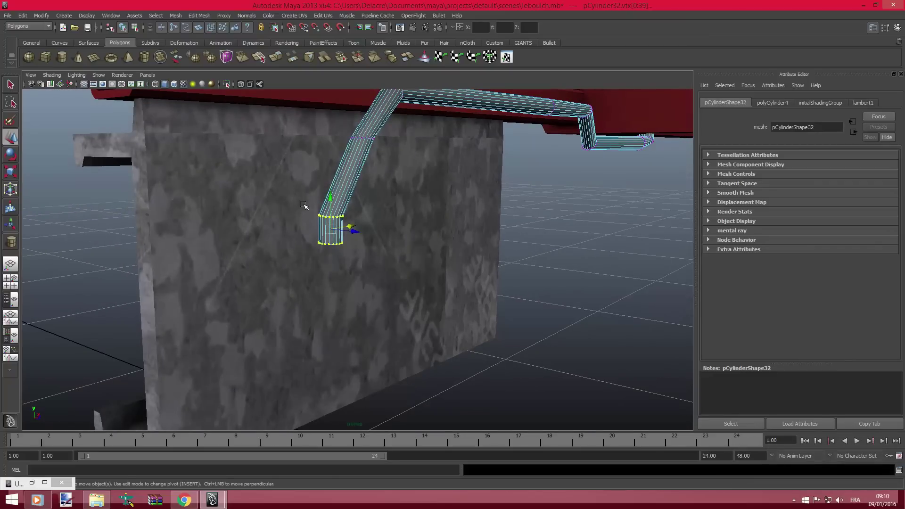
Step: Tilt the rod's bottom end, lower it and angle its tip along the bracket
click(10, 154)
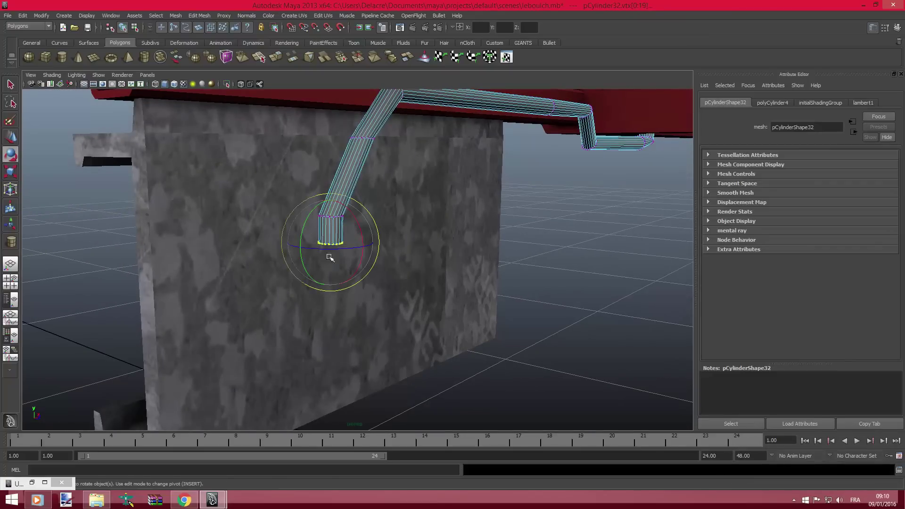
drag(360, 223, 357, 289)
click(12, 138)
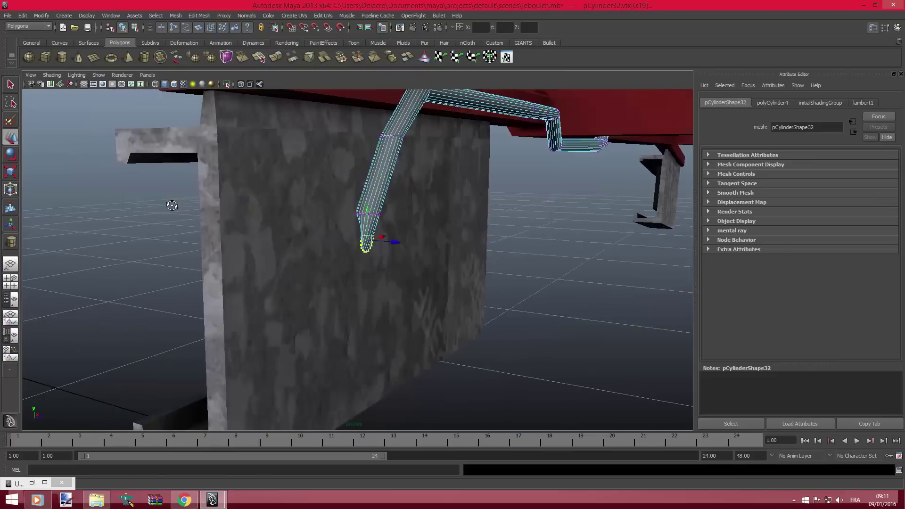
alt+drag(172, 202, 253, 216)
drag(451, 247, 433, 250)
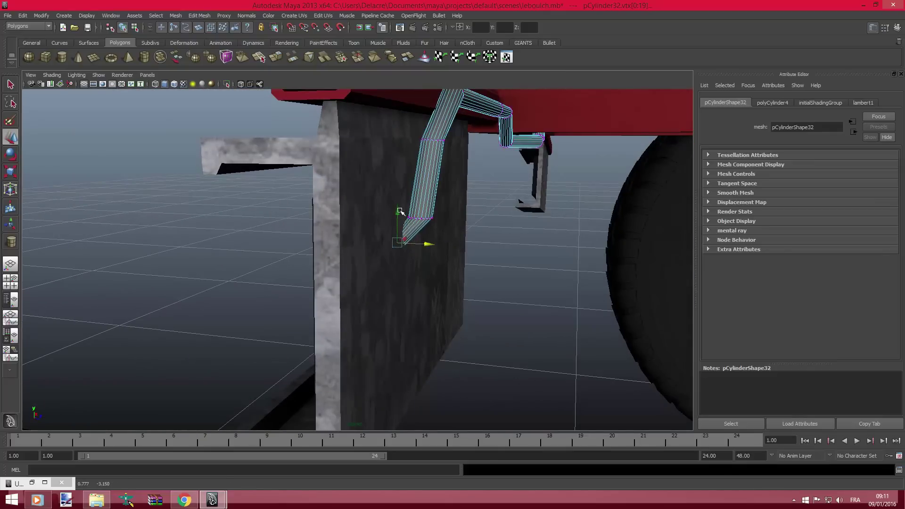
drag(402, 205, 430, 226)
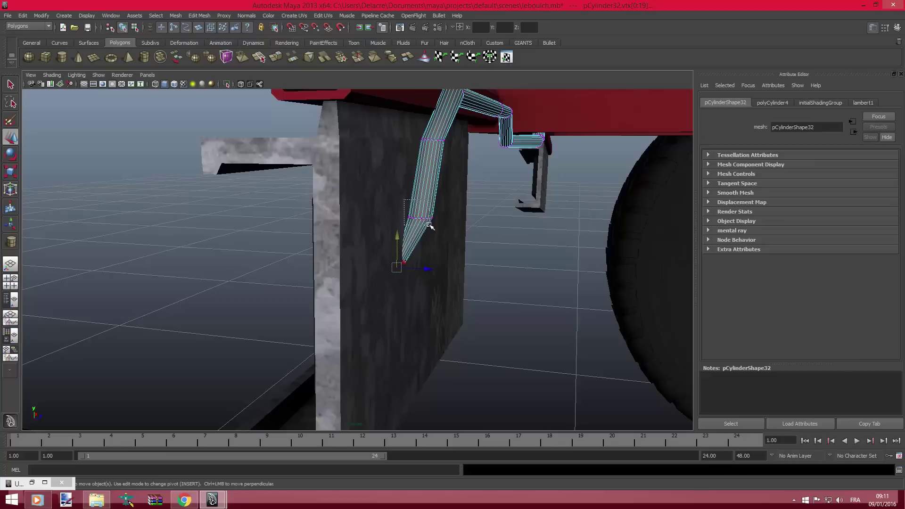
click(8, 158)
drag(458, 200, 467, 225)
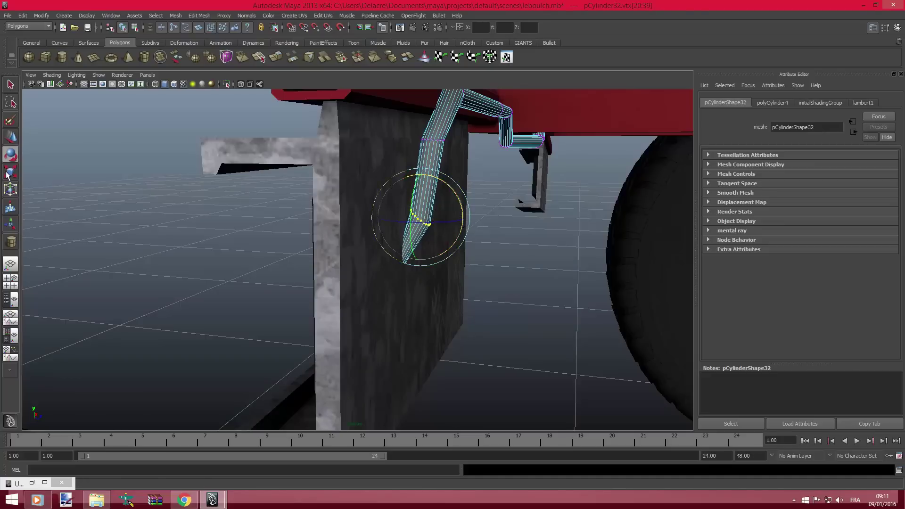
click(11, 142)
drag(449, 217, 451, 221)
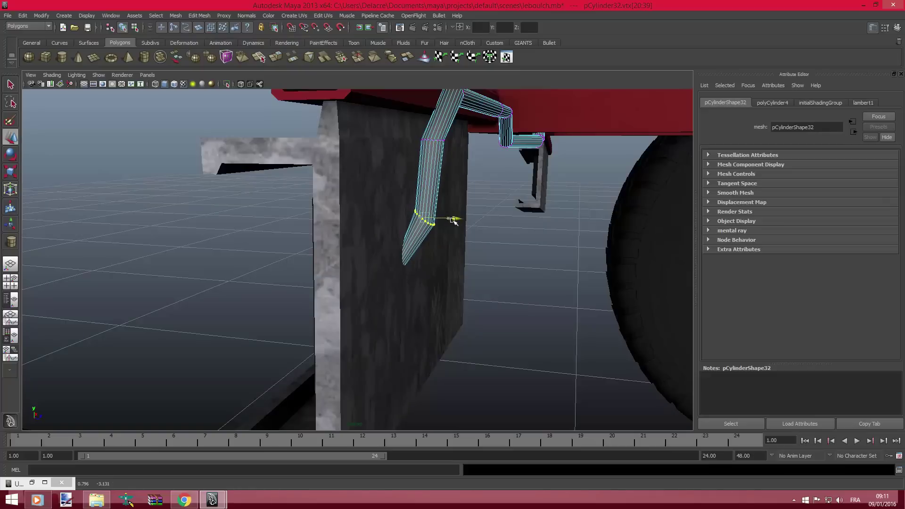
Step: Bend the vertex loop further and shift the upper kink loop sideways
mouse_move(344, 198)
alt+mouse_down()
mouse_move(360, 196)
mouse_move(376, 221)
alt+mouse_up()
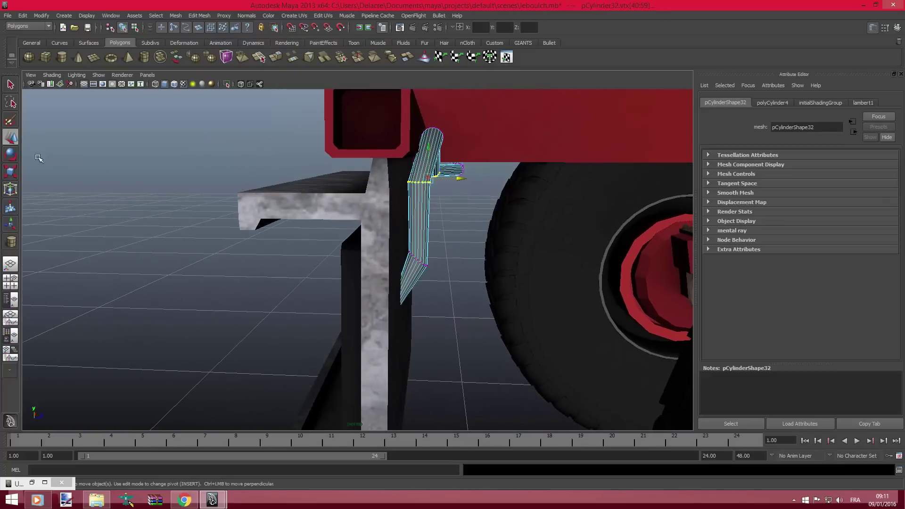
click(10, 155)
mouse_move(464, 157)
mouse_down()
mouse_move(469, 166)
mouse_move(434, 179)
mouse_move(404, 180)
mouse_up()
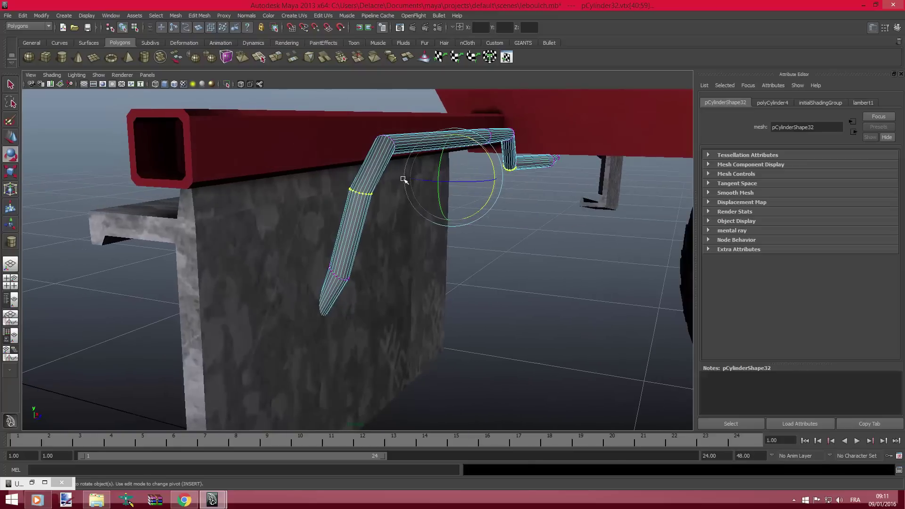
drag(325, 172, 375, 204)
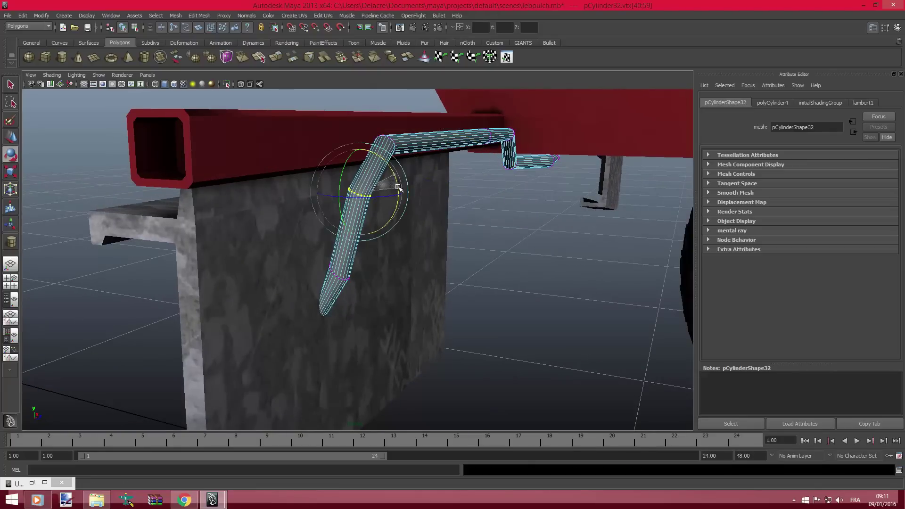
click(10, 137)
alt+drag(292, 198, 333, 197)
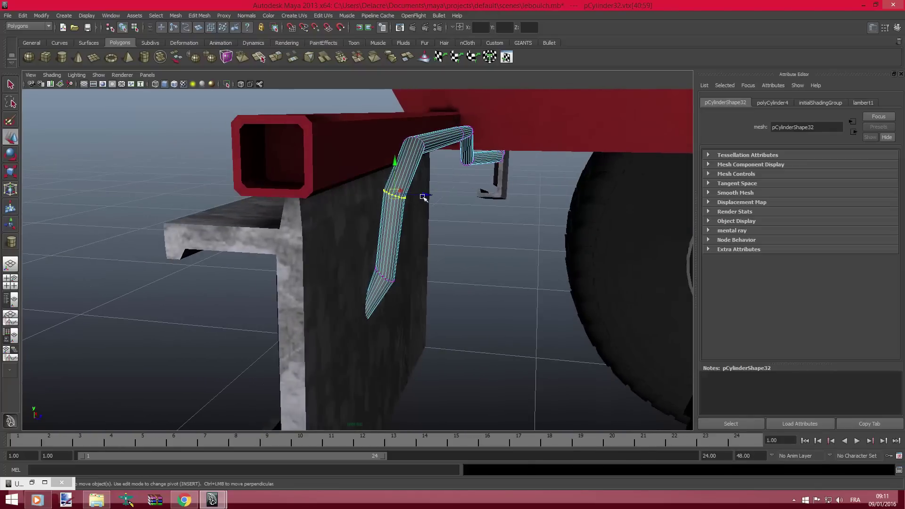
drag(423, 197, 421, 197)
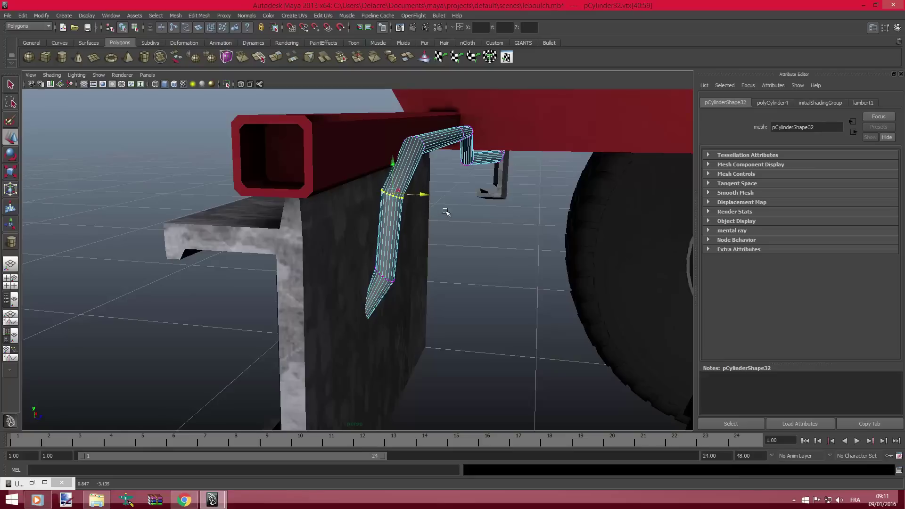
mouse_move(365, 262)
alt+mouse_down()
mouse_move(414, 257)
mouse_move(384, 257)
mouse_move(358, 222)
mouse_move(385, 227)
alt+mouse_up()
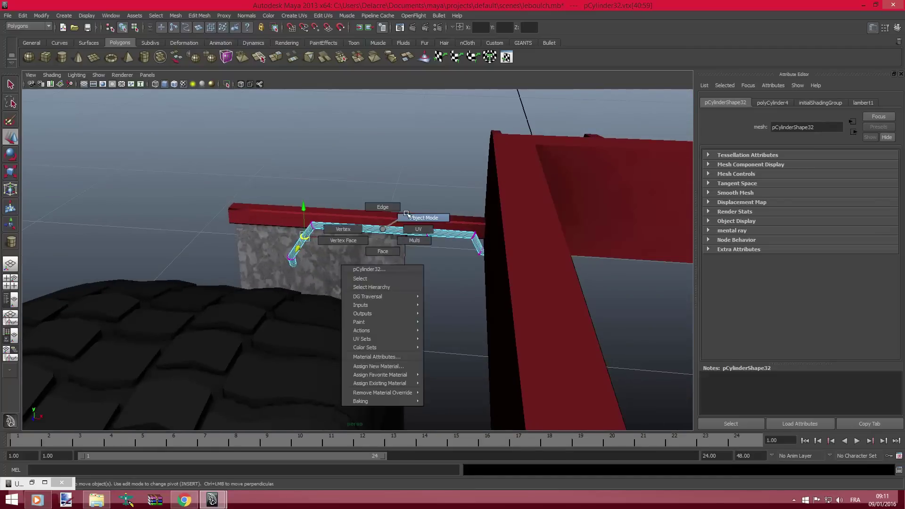
Step: Return the bent pCylinder32 rod to Object Mode via the marking menu
right_drag(383, 229, 406, 218)
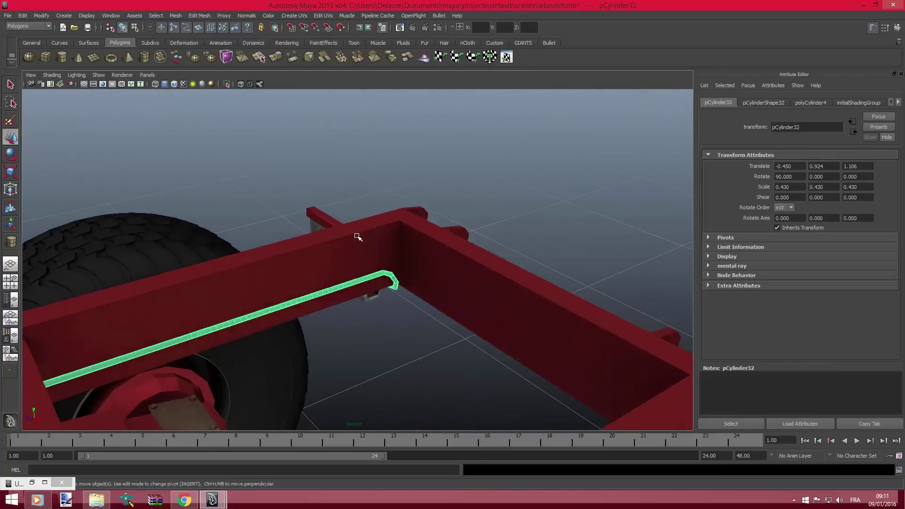